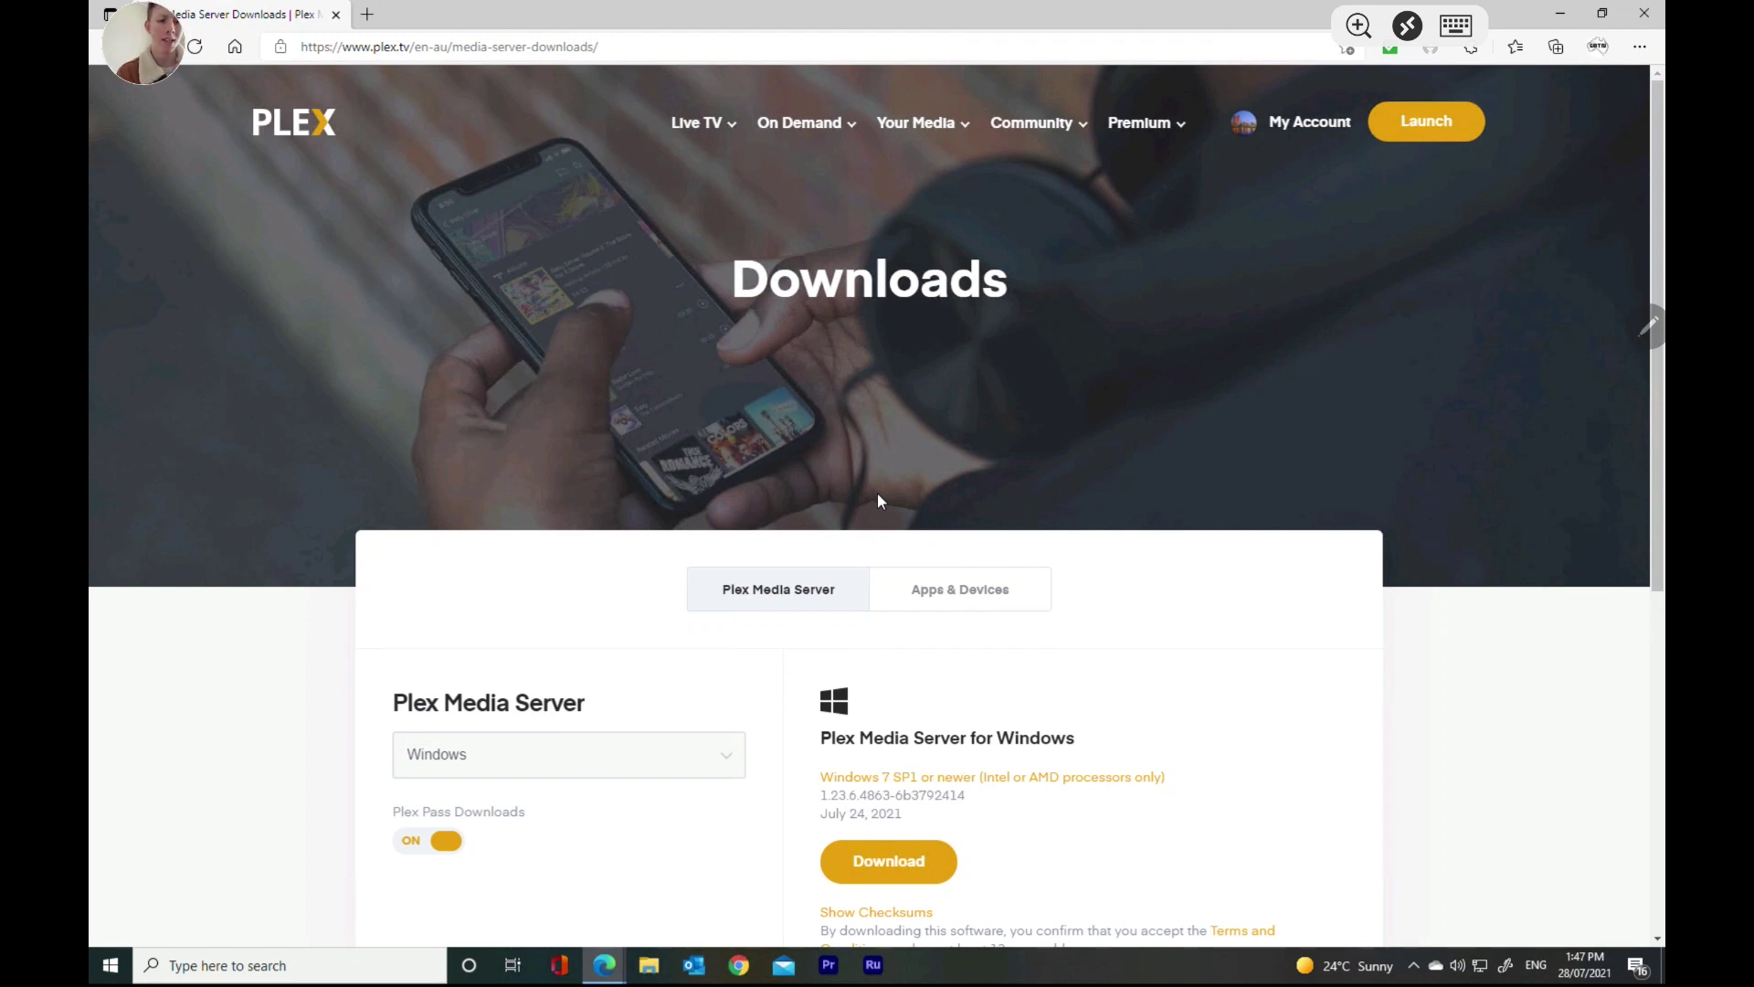
# Launch Plex Media Server from the hidden system tray icons.
pyautogui.click(1414, 966)
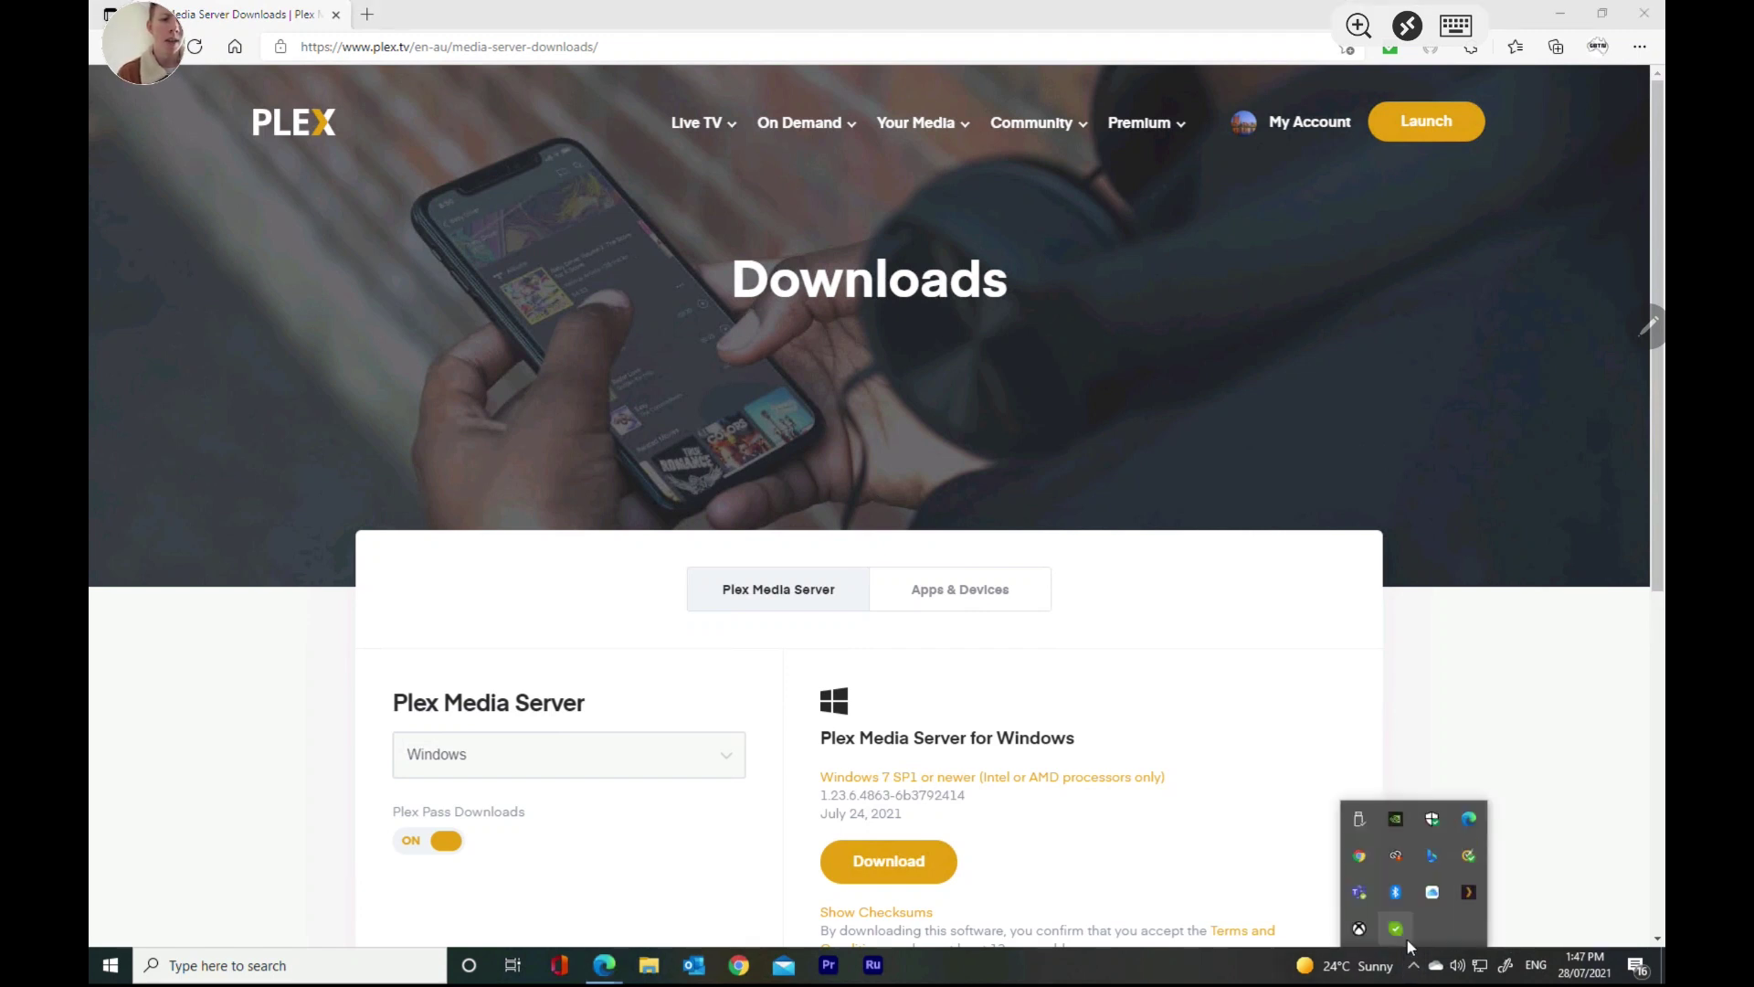
pyautogui.click(1478, 896)
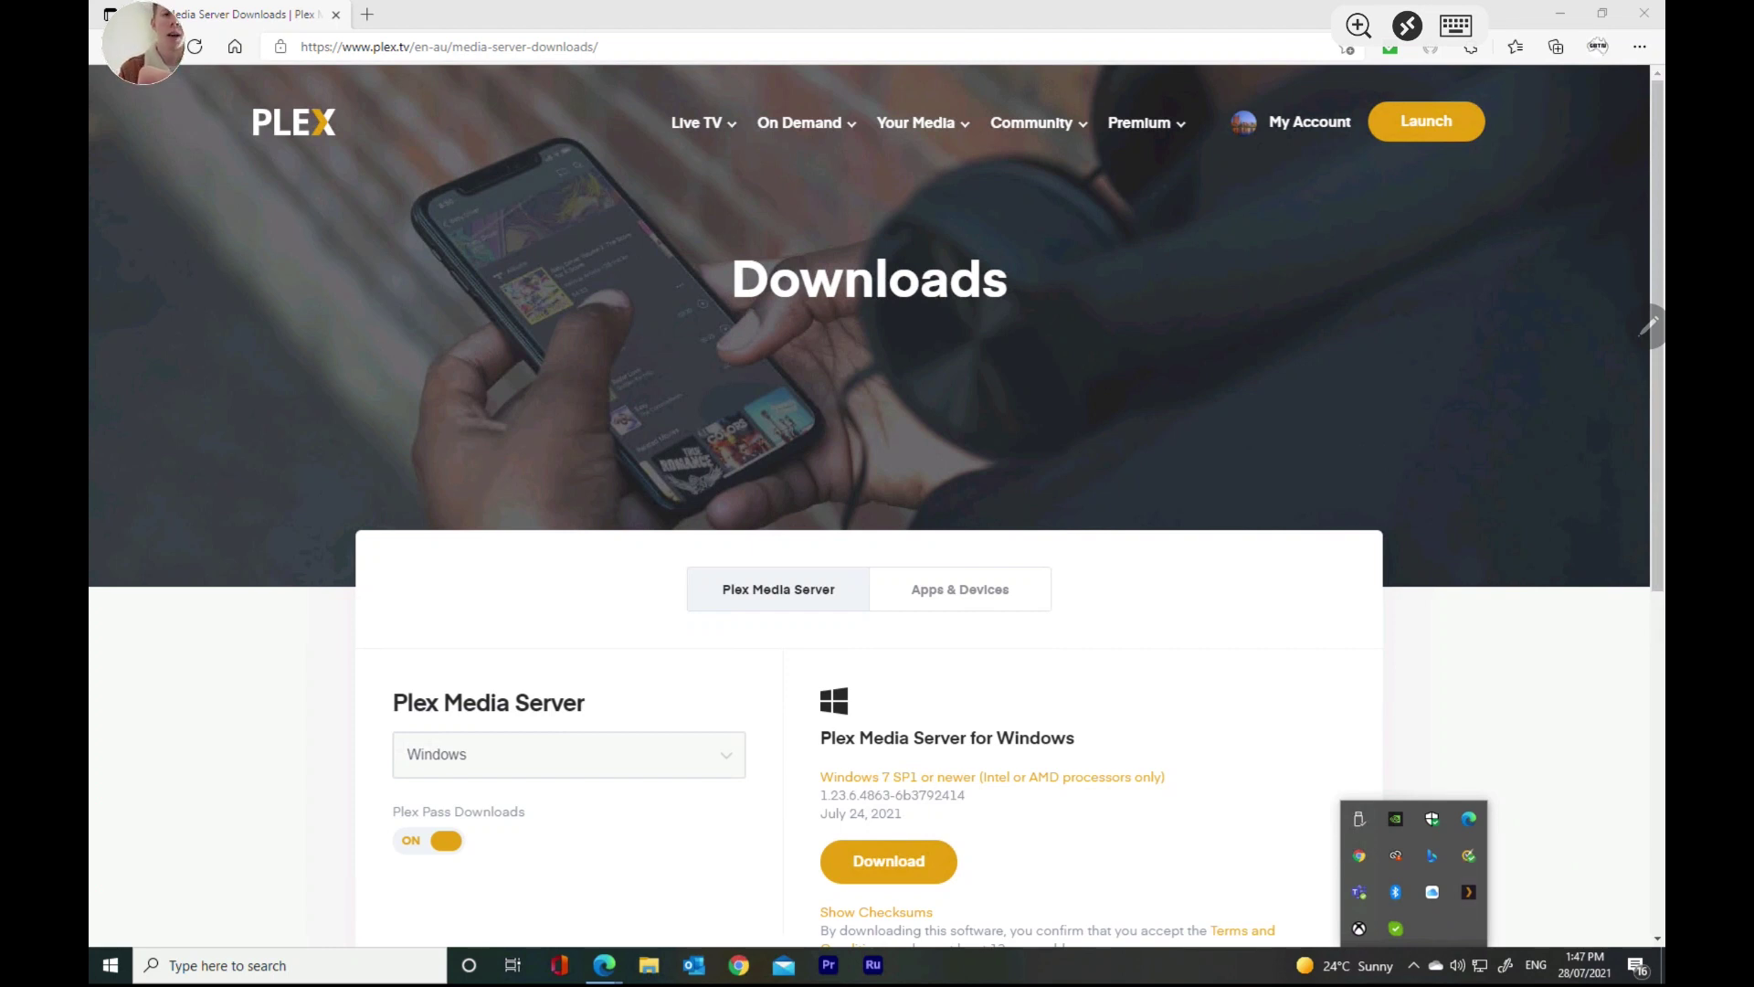
# Bring Plex Web forward and open the server's Home page in a new tab from the Plex tray icon.
pyautogui.moveTo(1100, 14); pyautogui.dragTo(1090, 43)
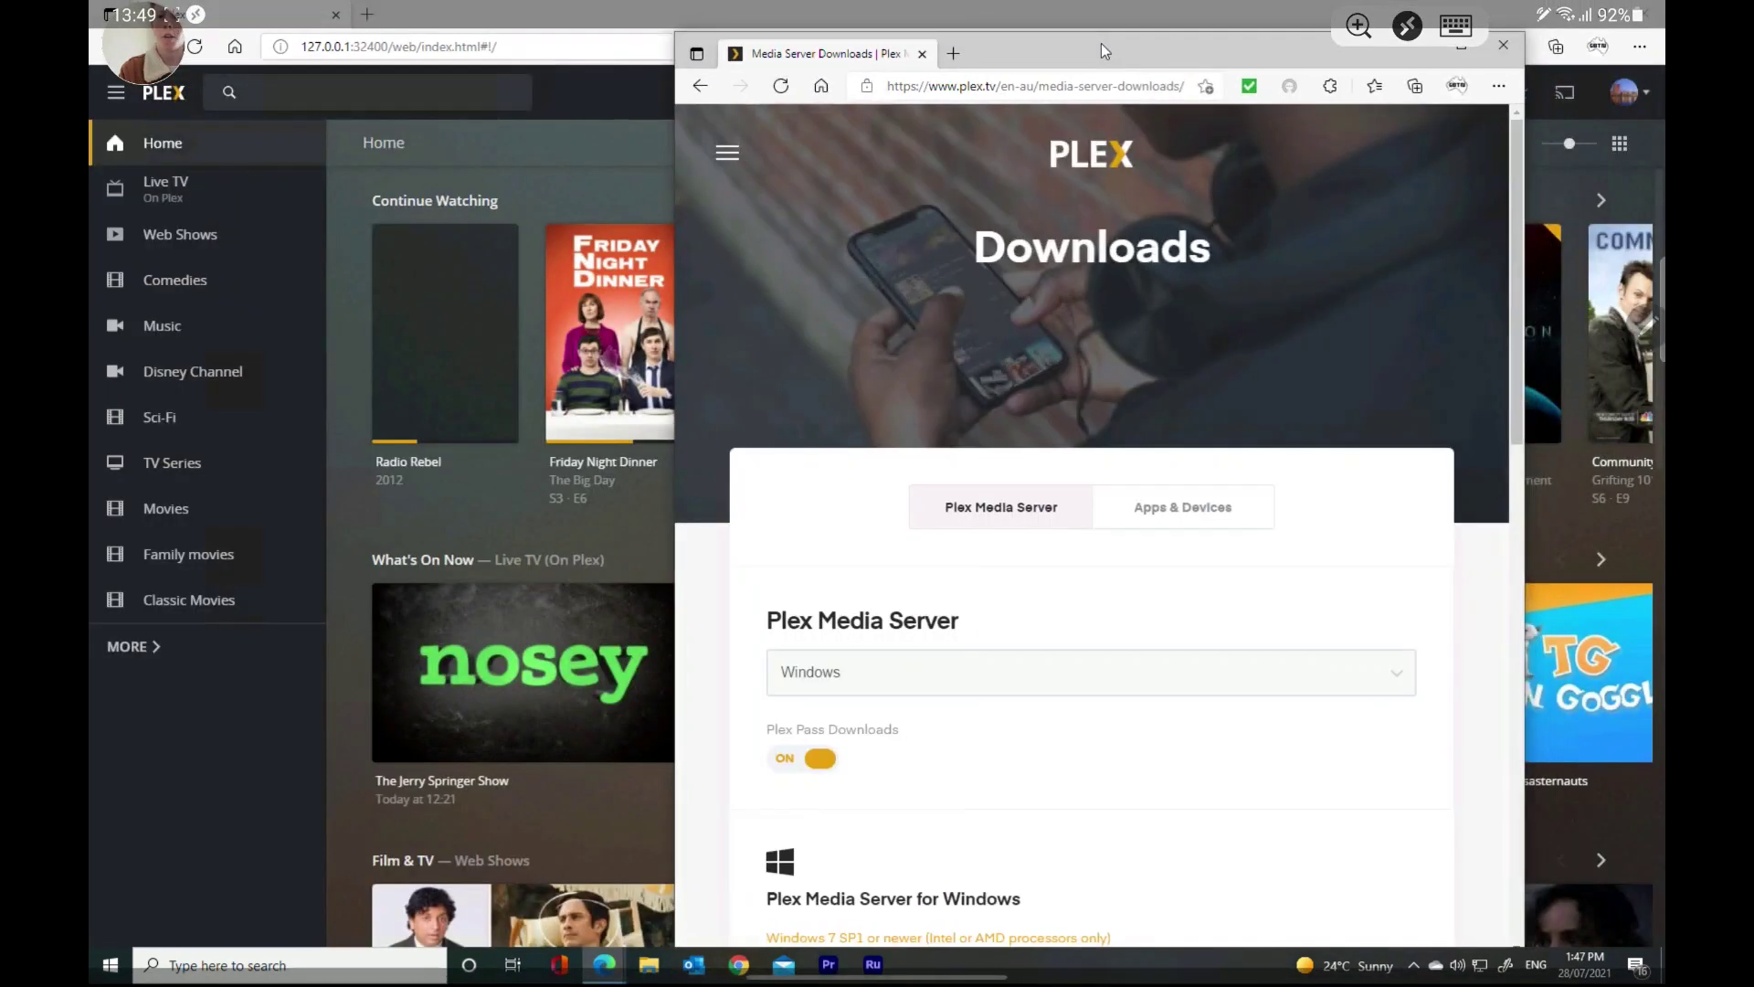
pyautogui.click(483, 136)
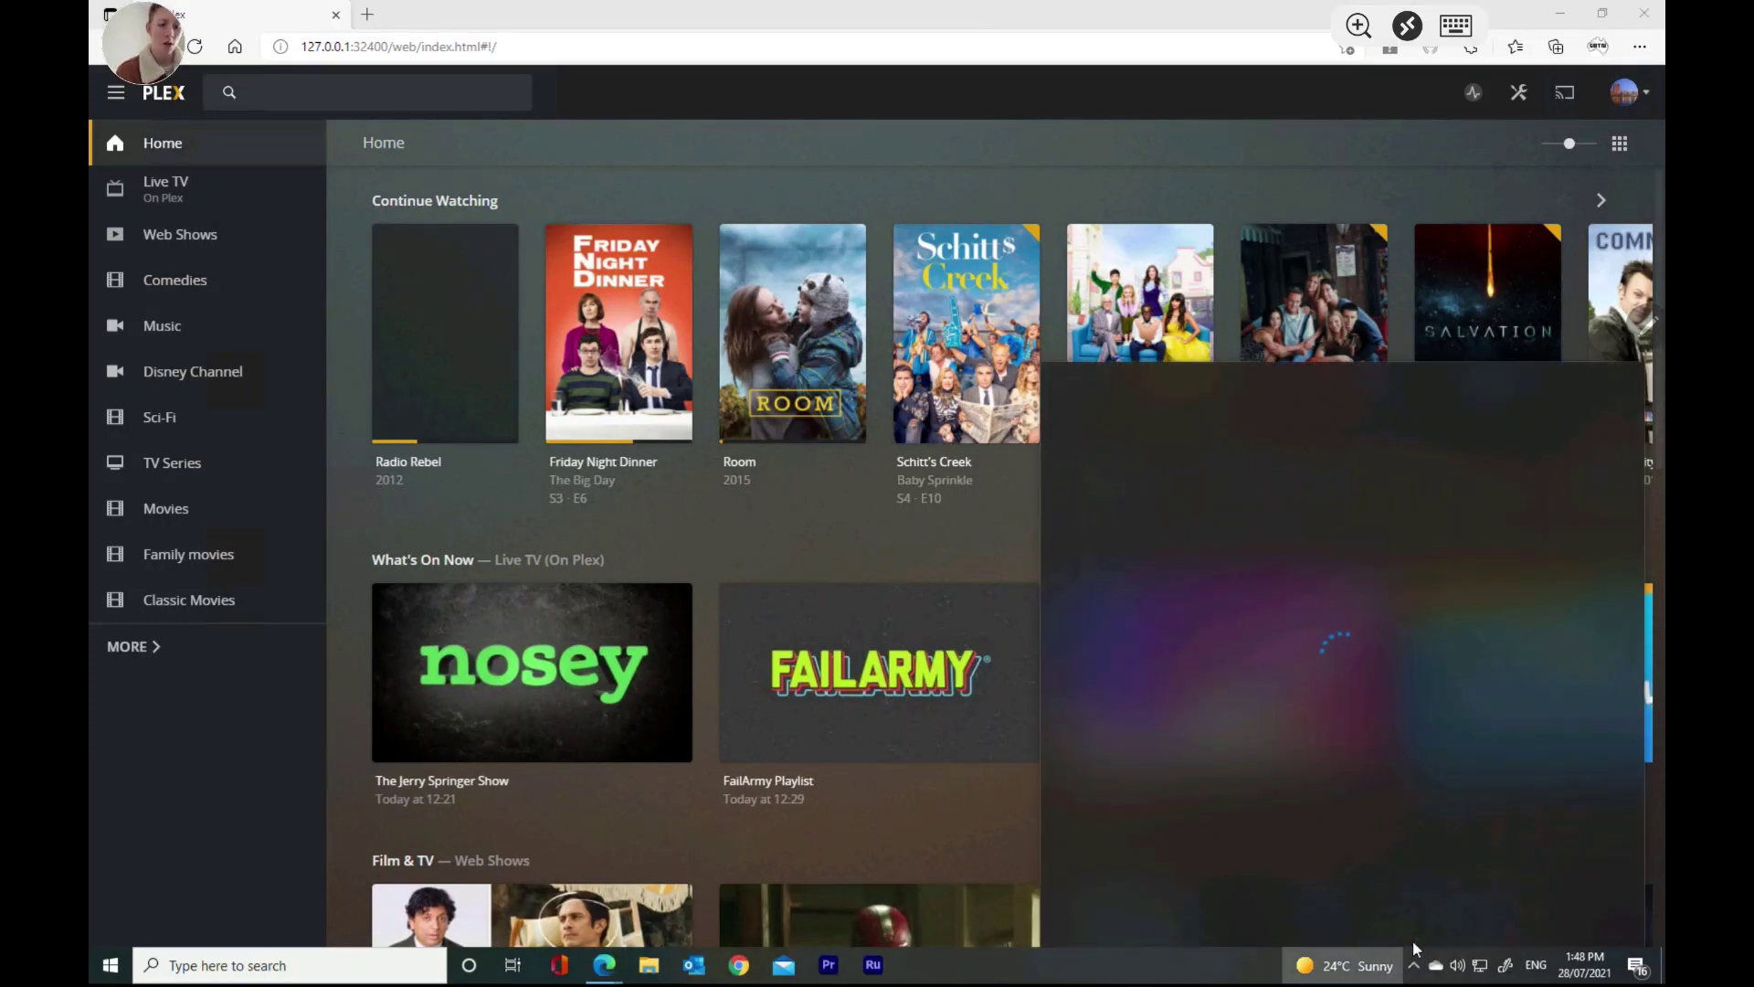
pyautogui.click(1419, 954)
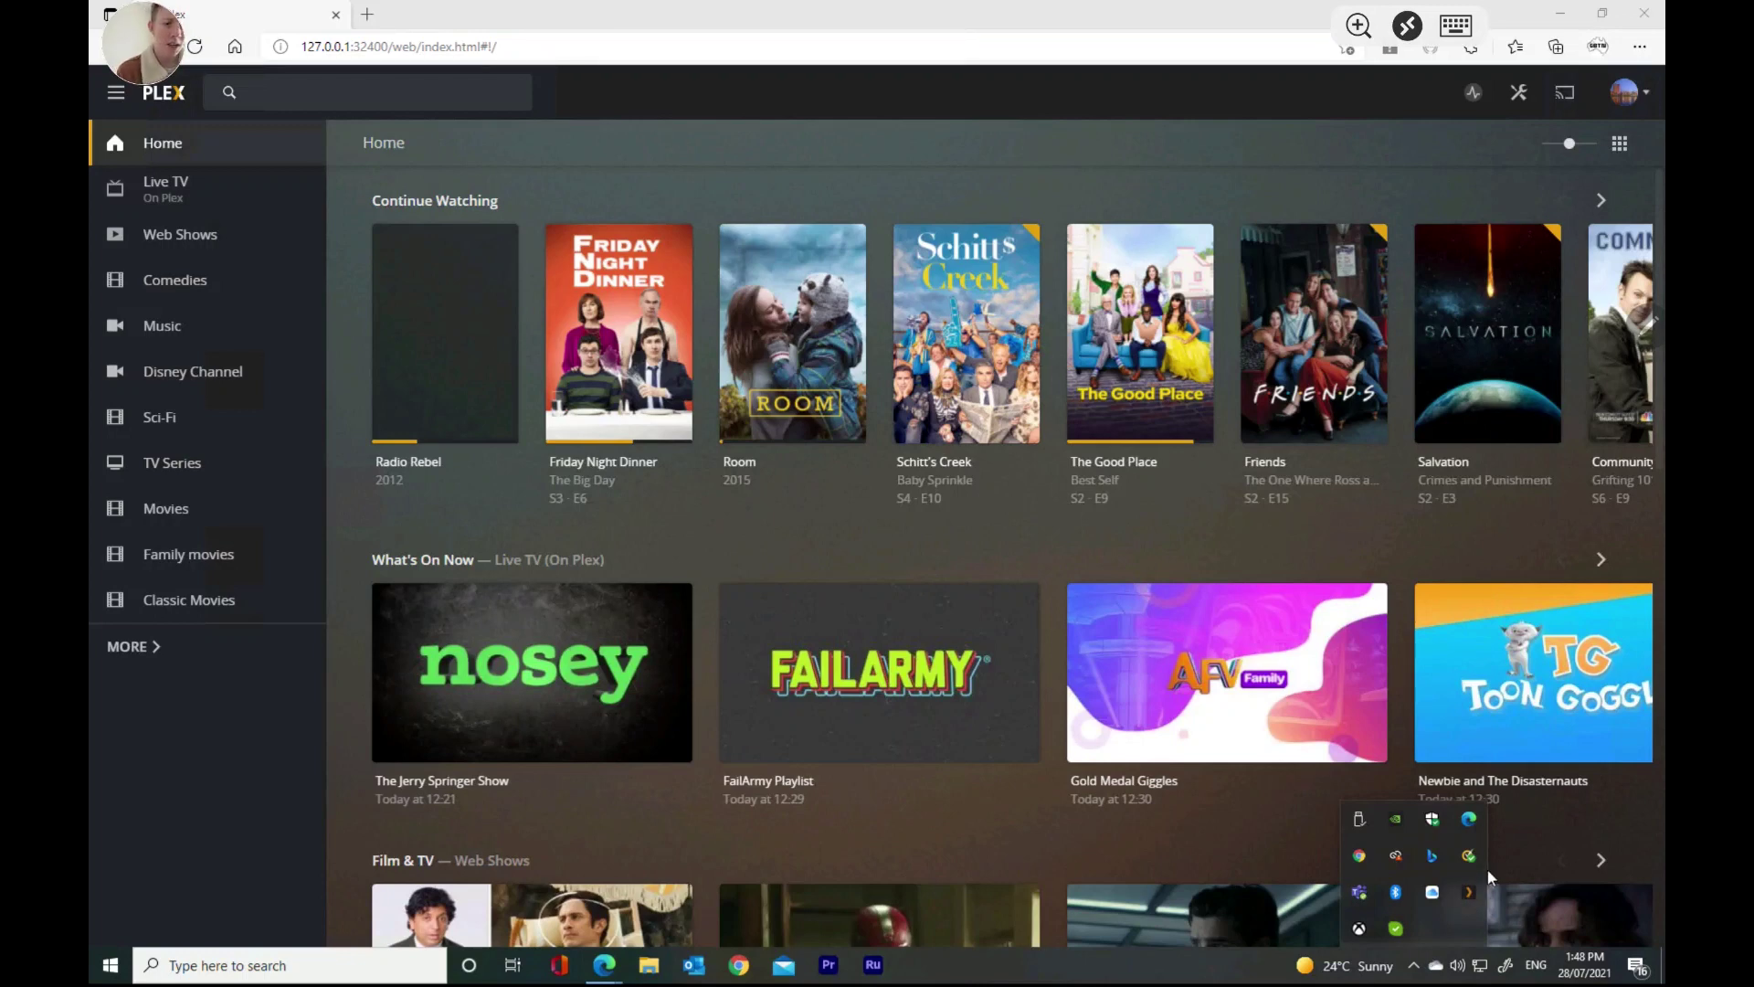
pyautogui.click(1469, 893)
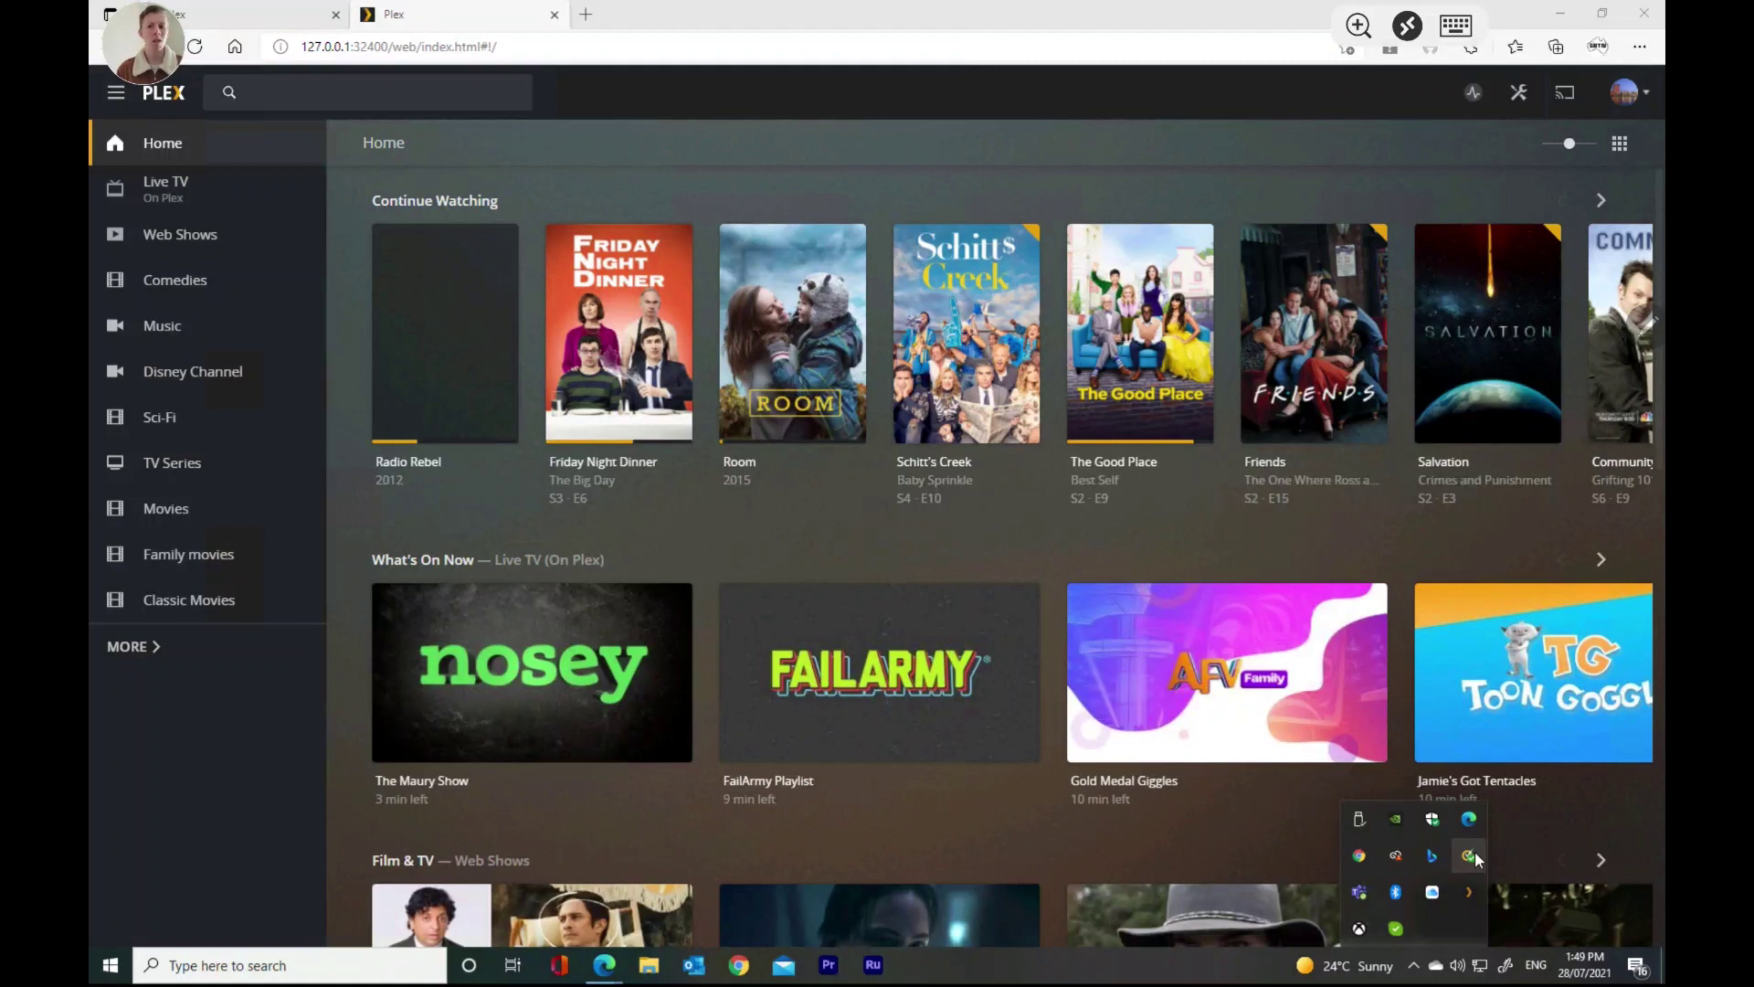
# Expand MORE in the sidebar and start adding a library to the VIDEO SERVER.
pyautogui.click(133, 646)
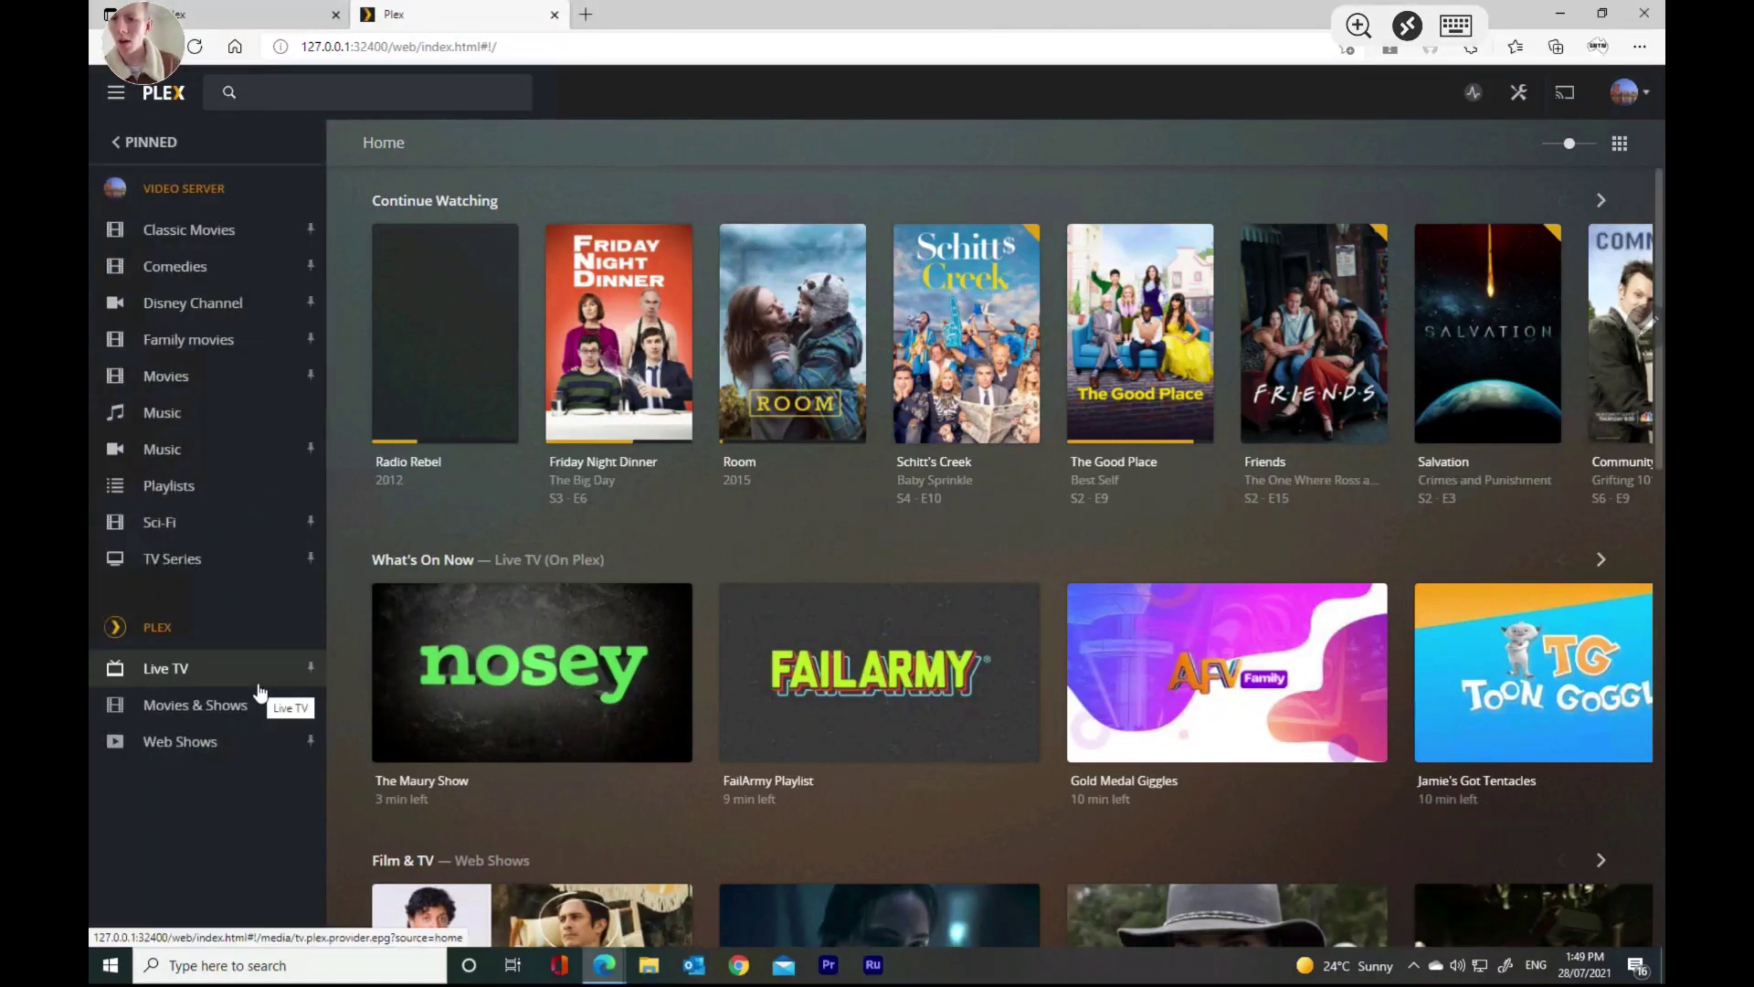
pyautogui.click(152, 143)
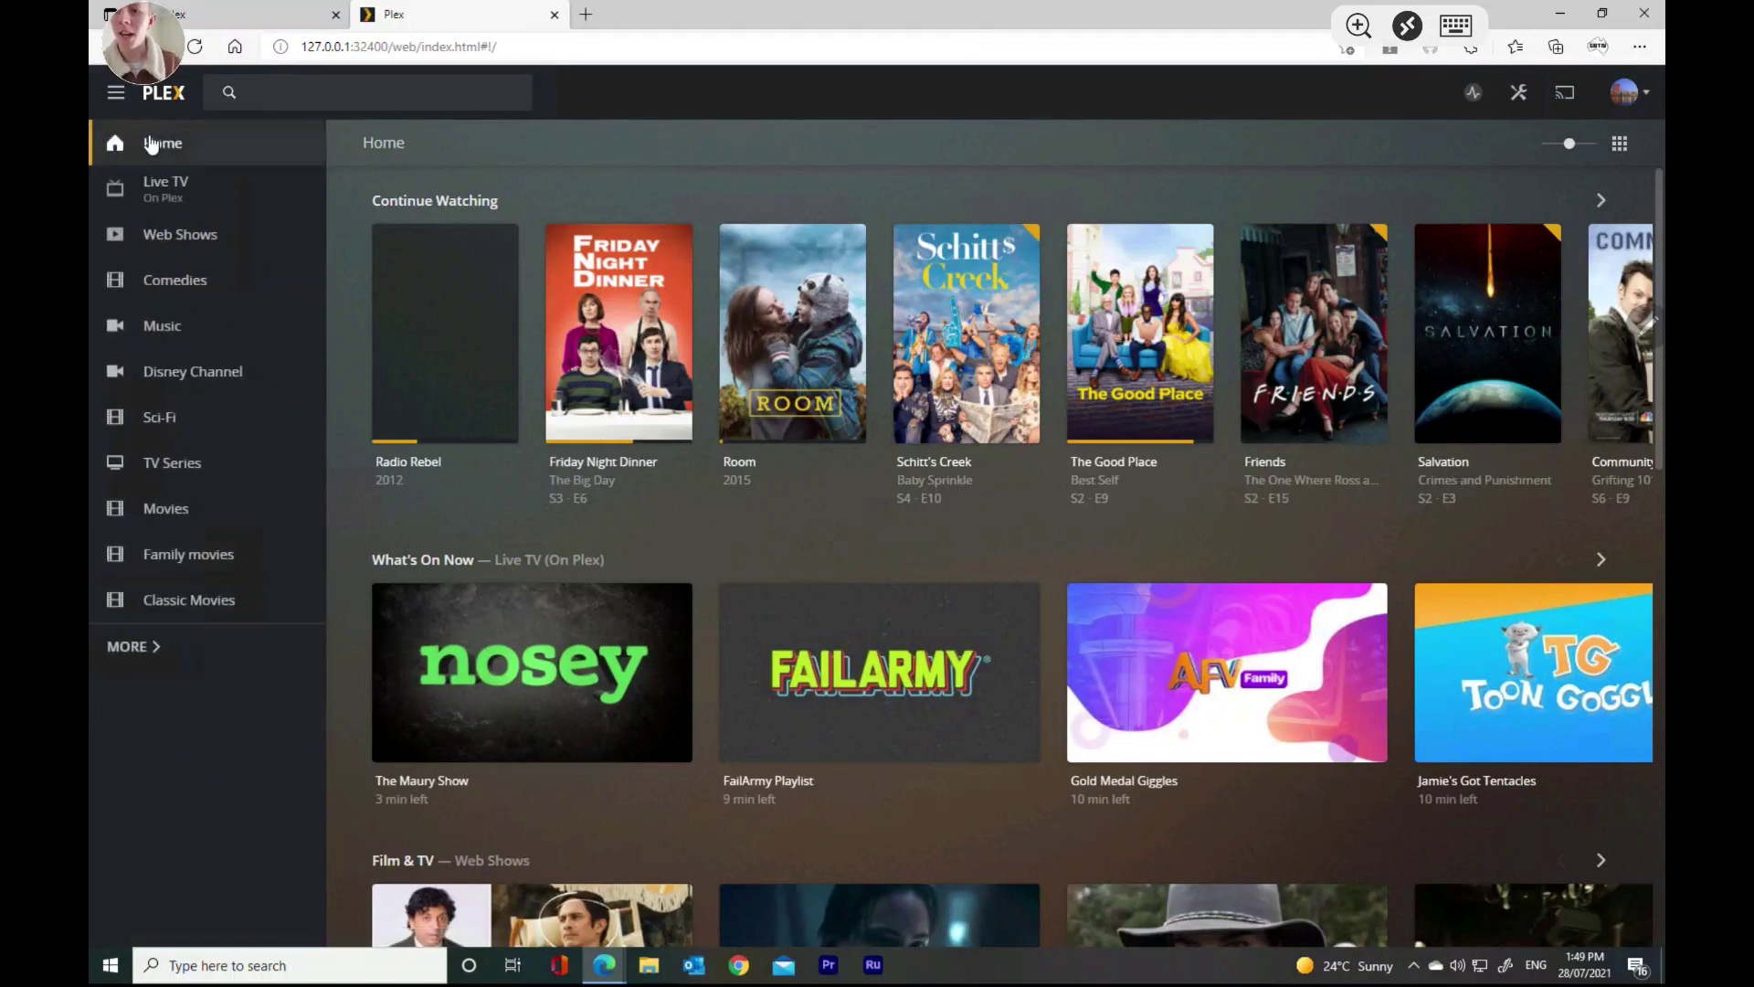
pyautogui.click(130, 647)
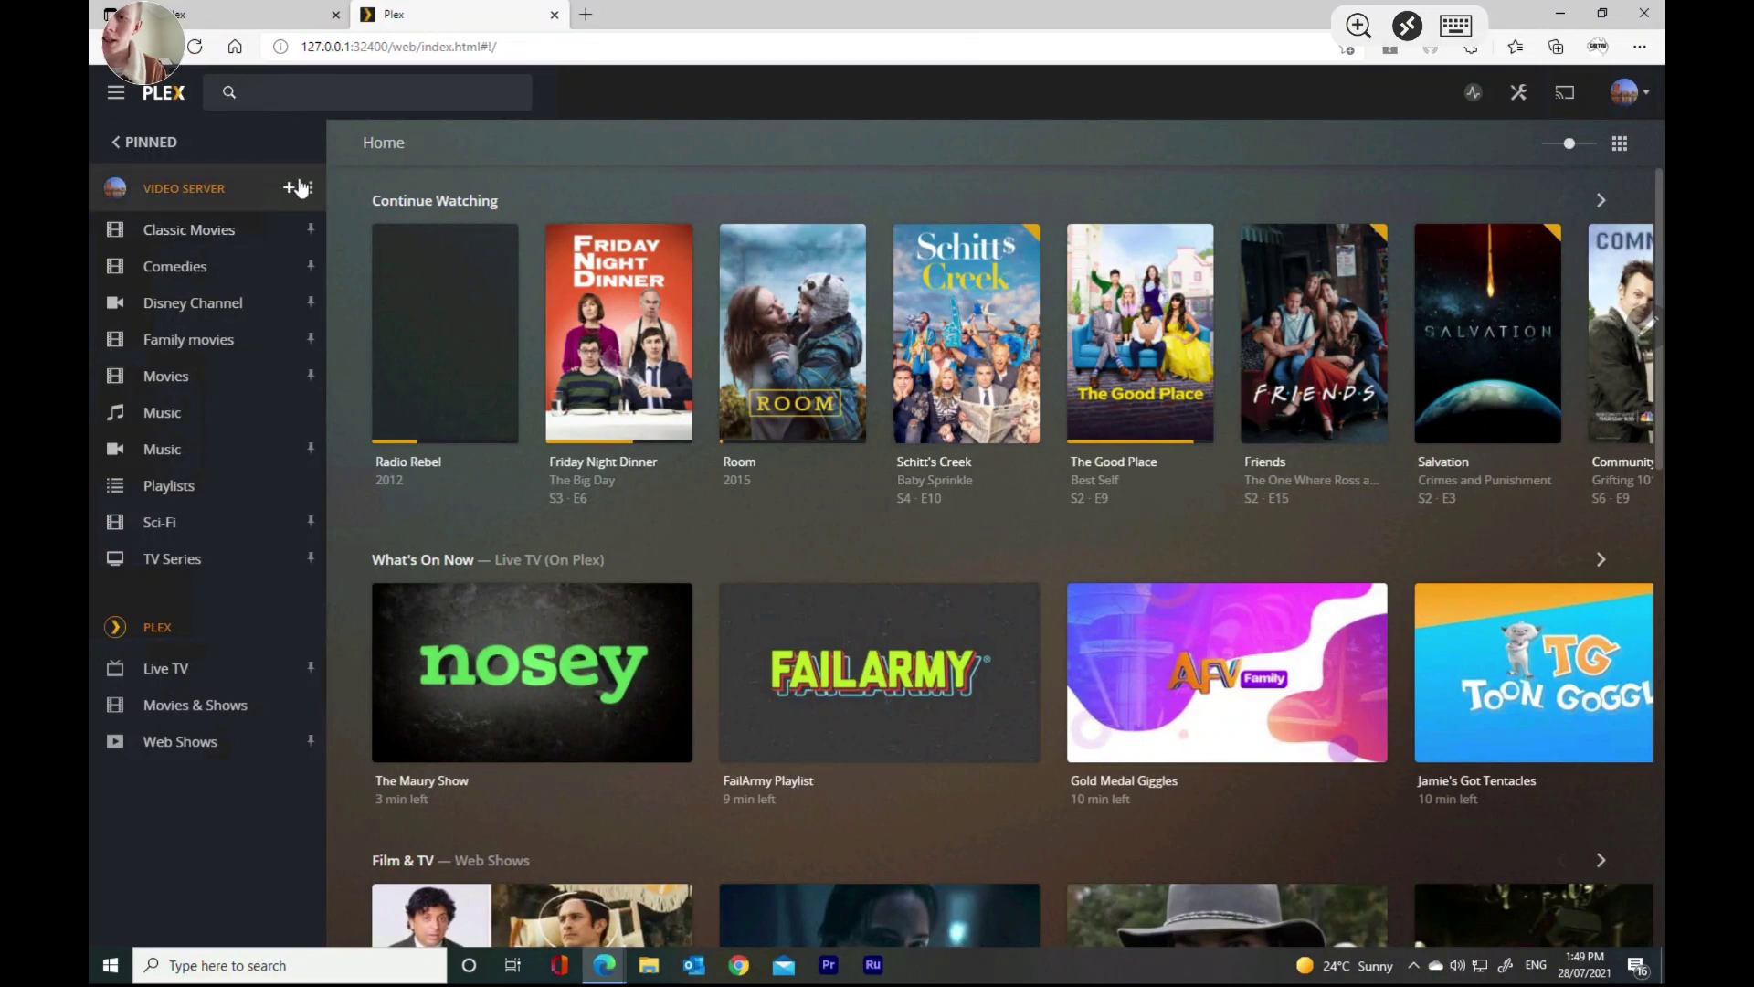
pyautogui.click(299, 188)
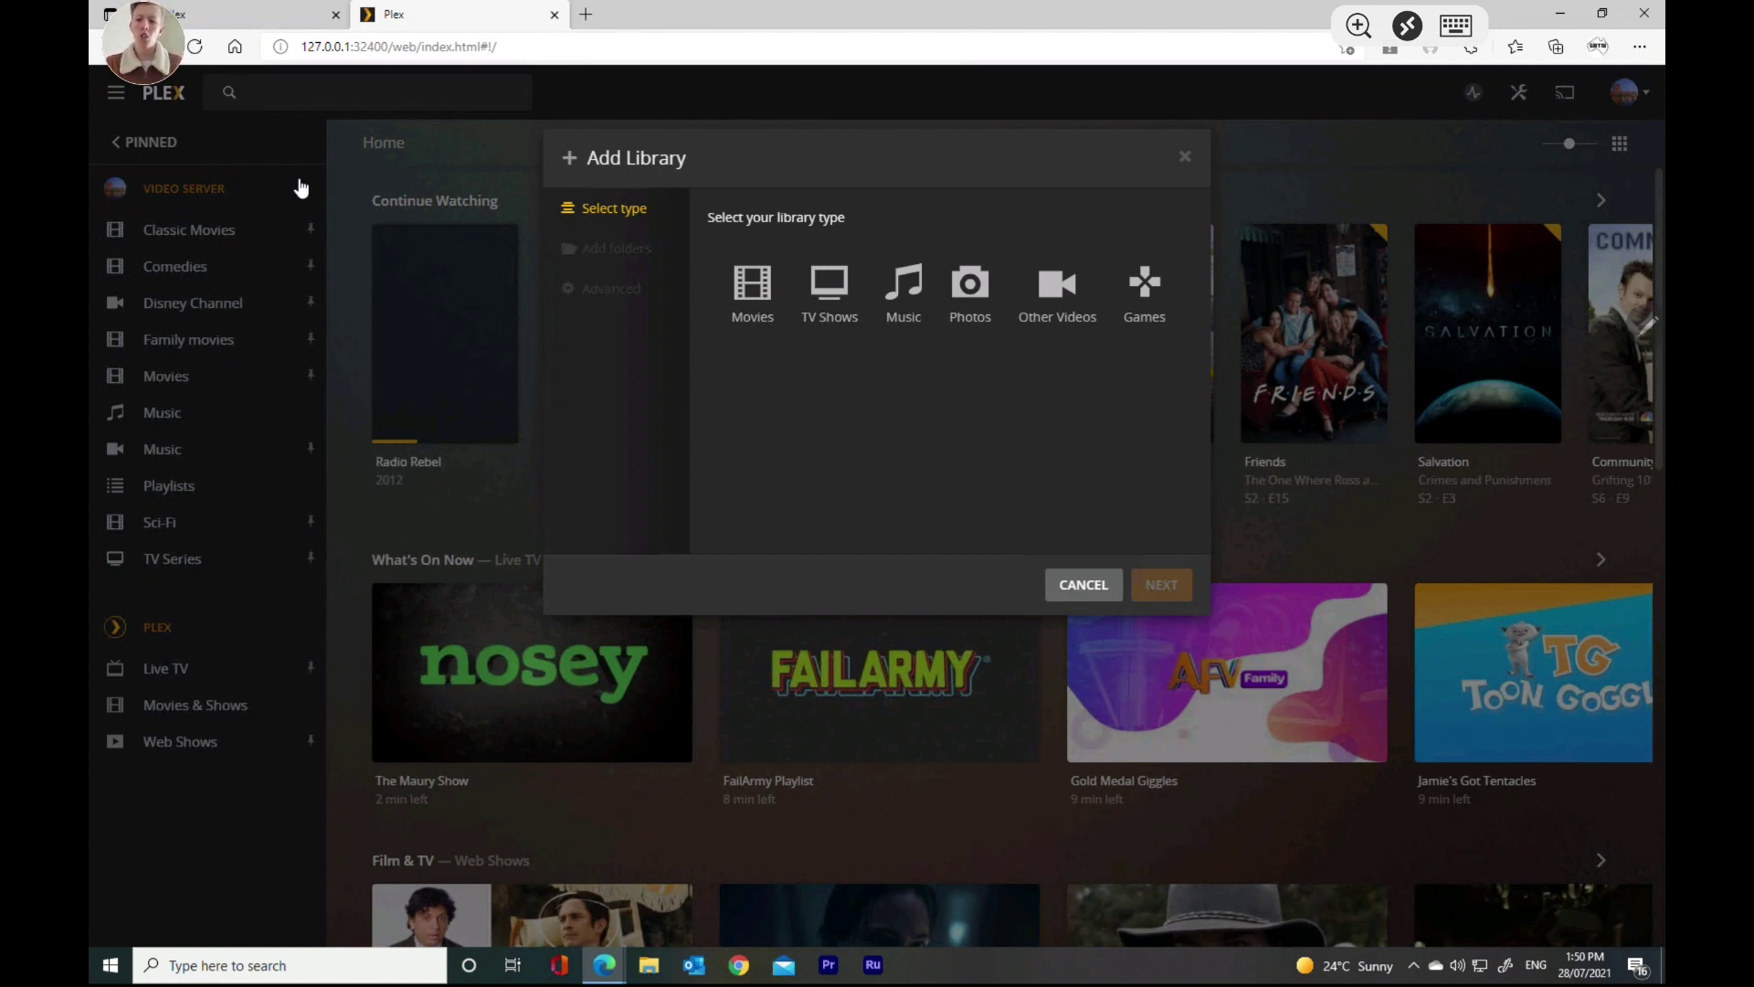
# Choose the Movies library type, name it 'Movies 2', and continue to Add folders.
pyautogui.click(752, 287)
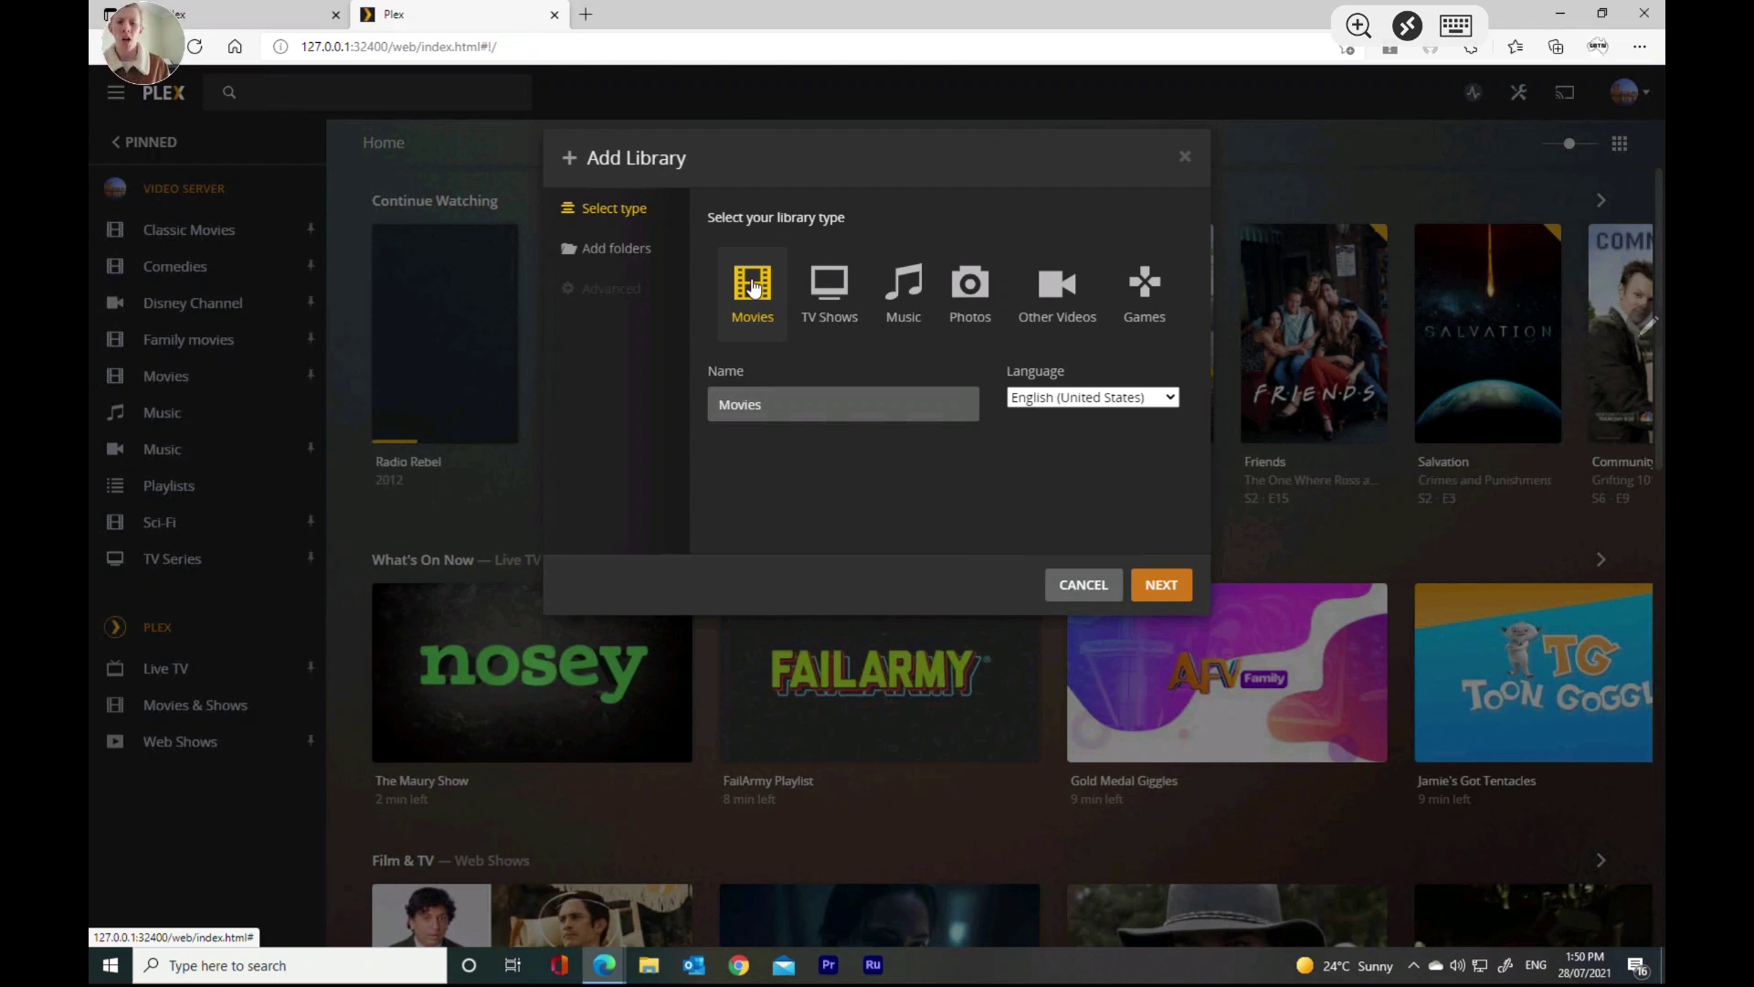
pyautogui.click(839, 395)
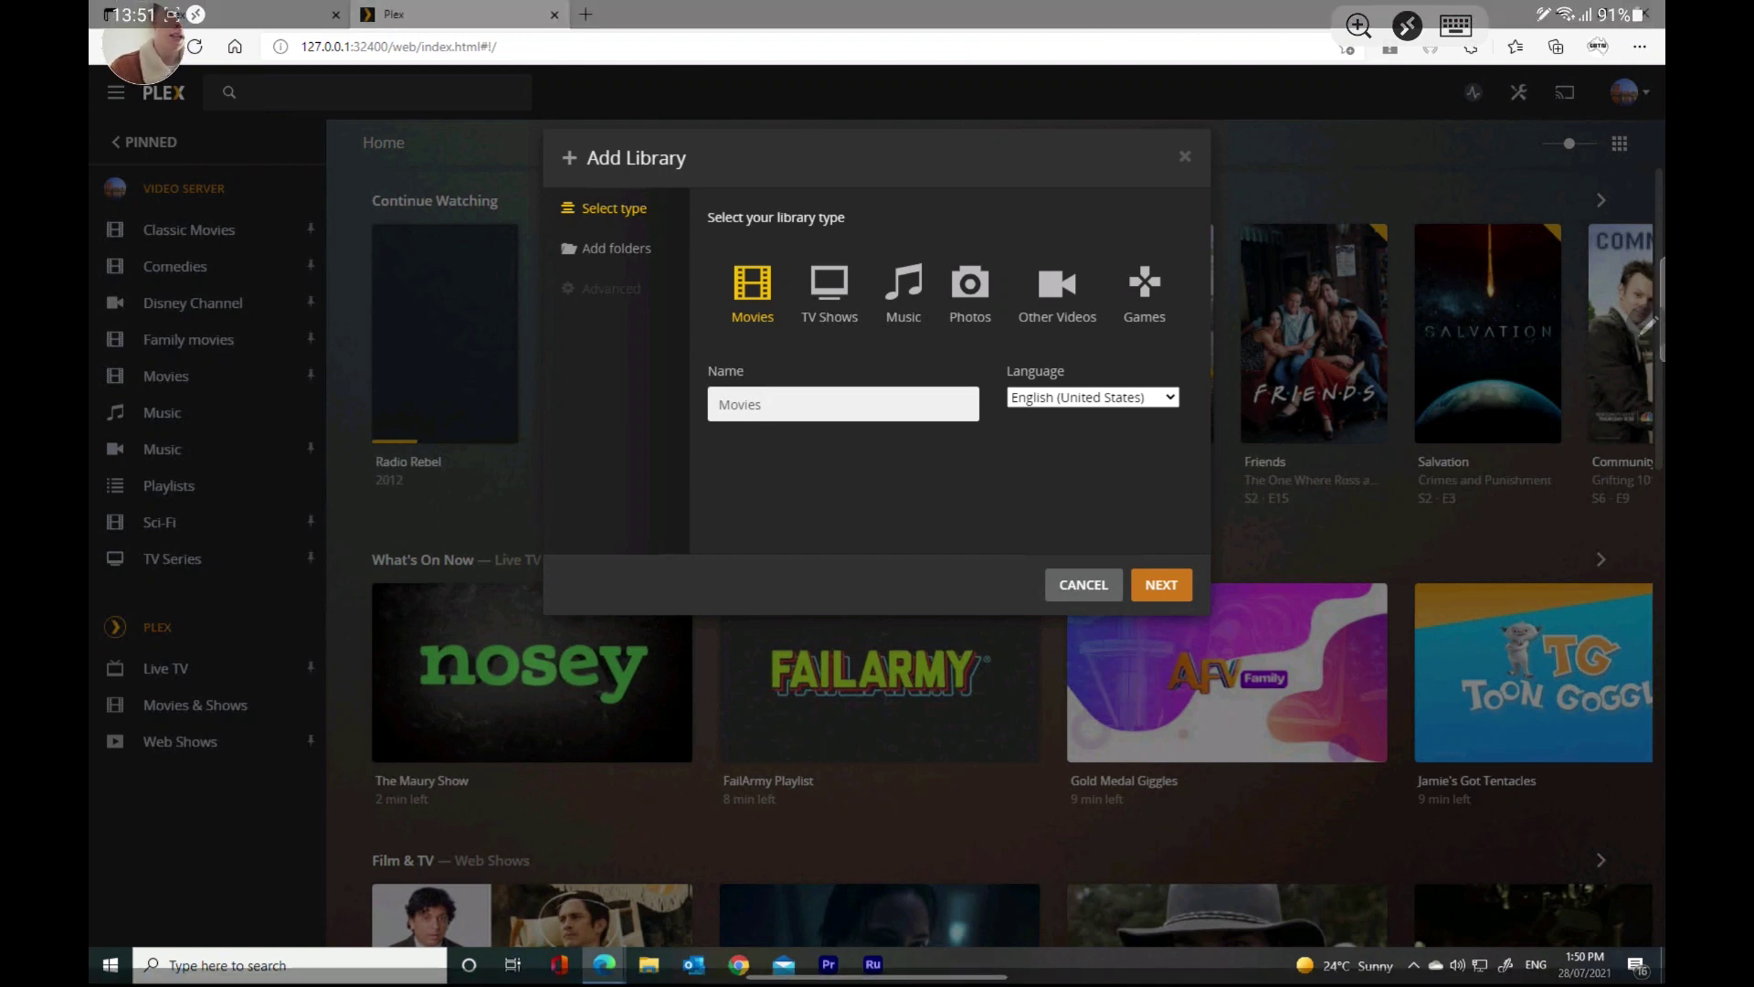
pyautogui.click(1456, 24)
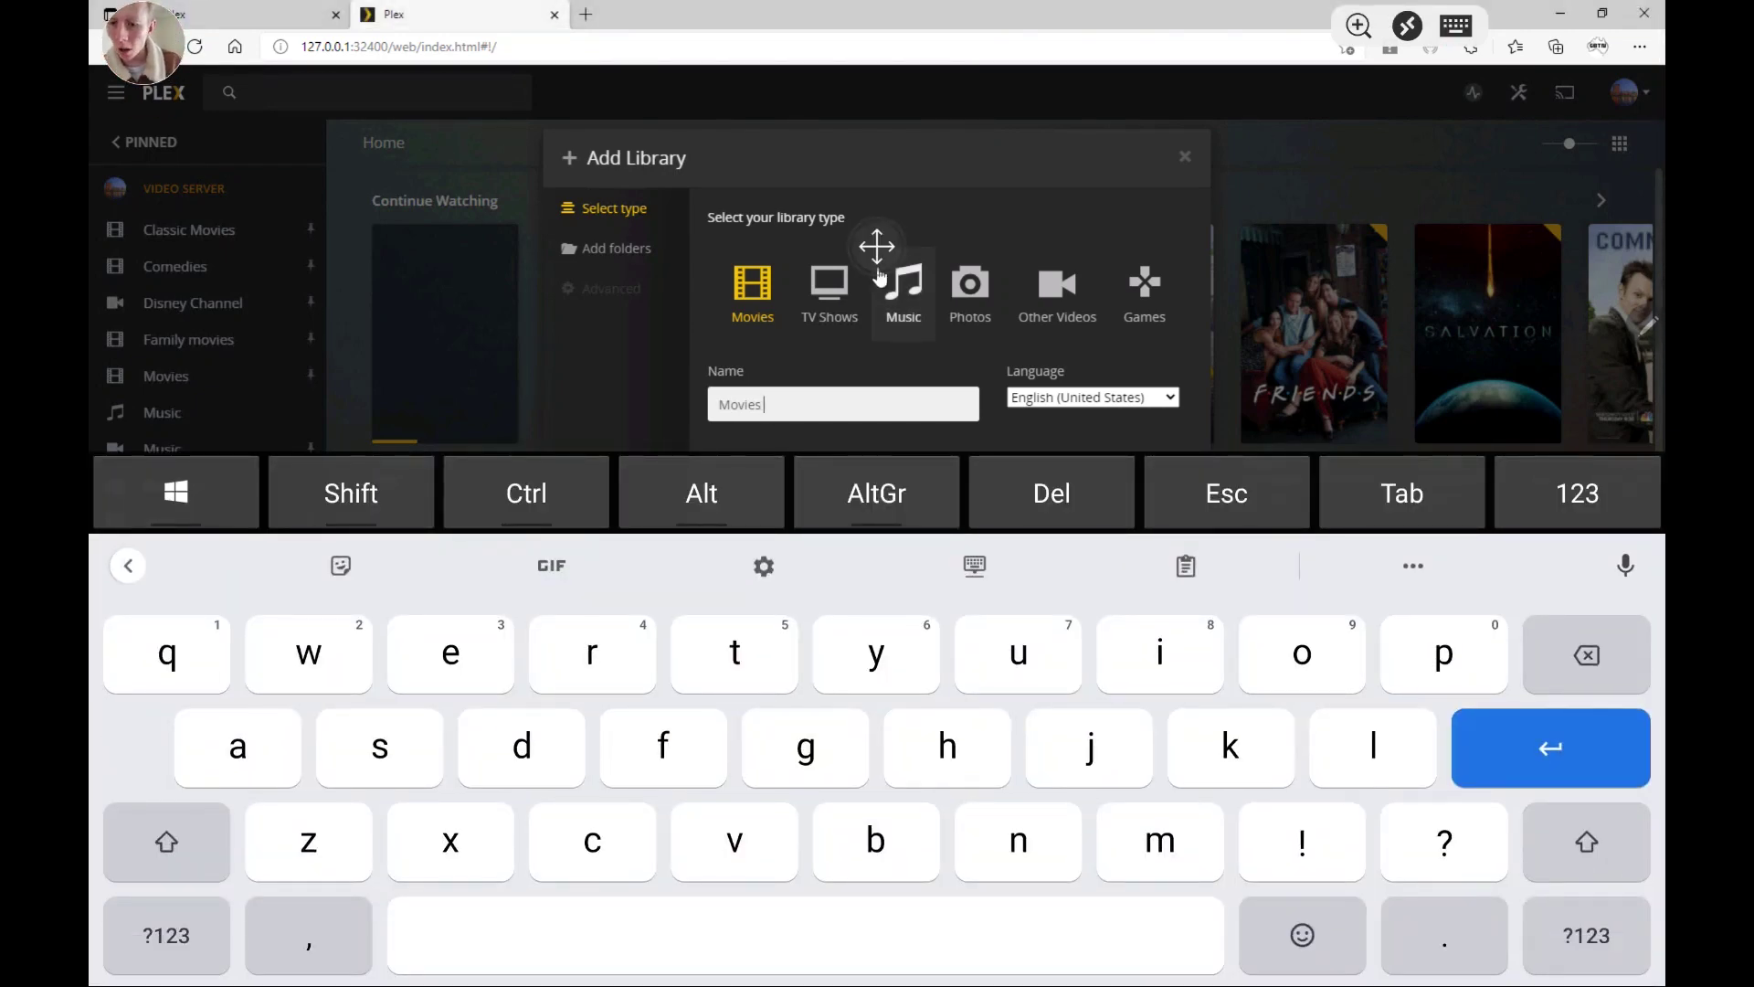
pyautogui.click(166, 934)
pyautogui.write('2')
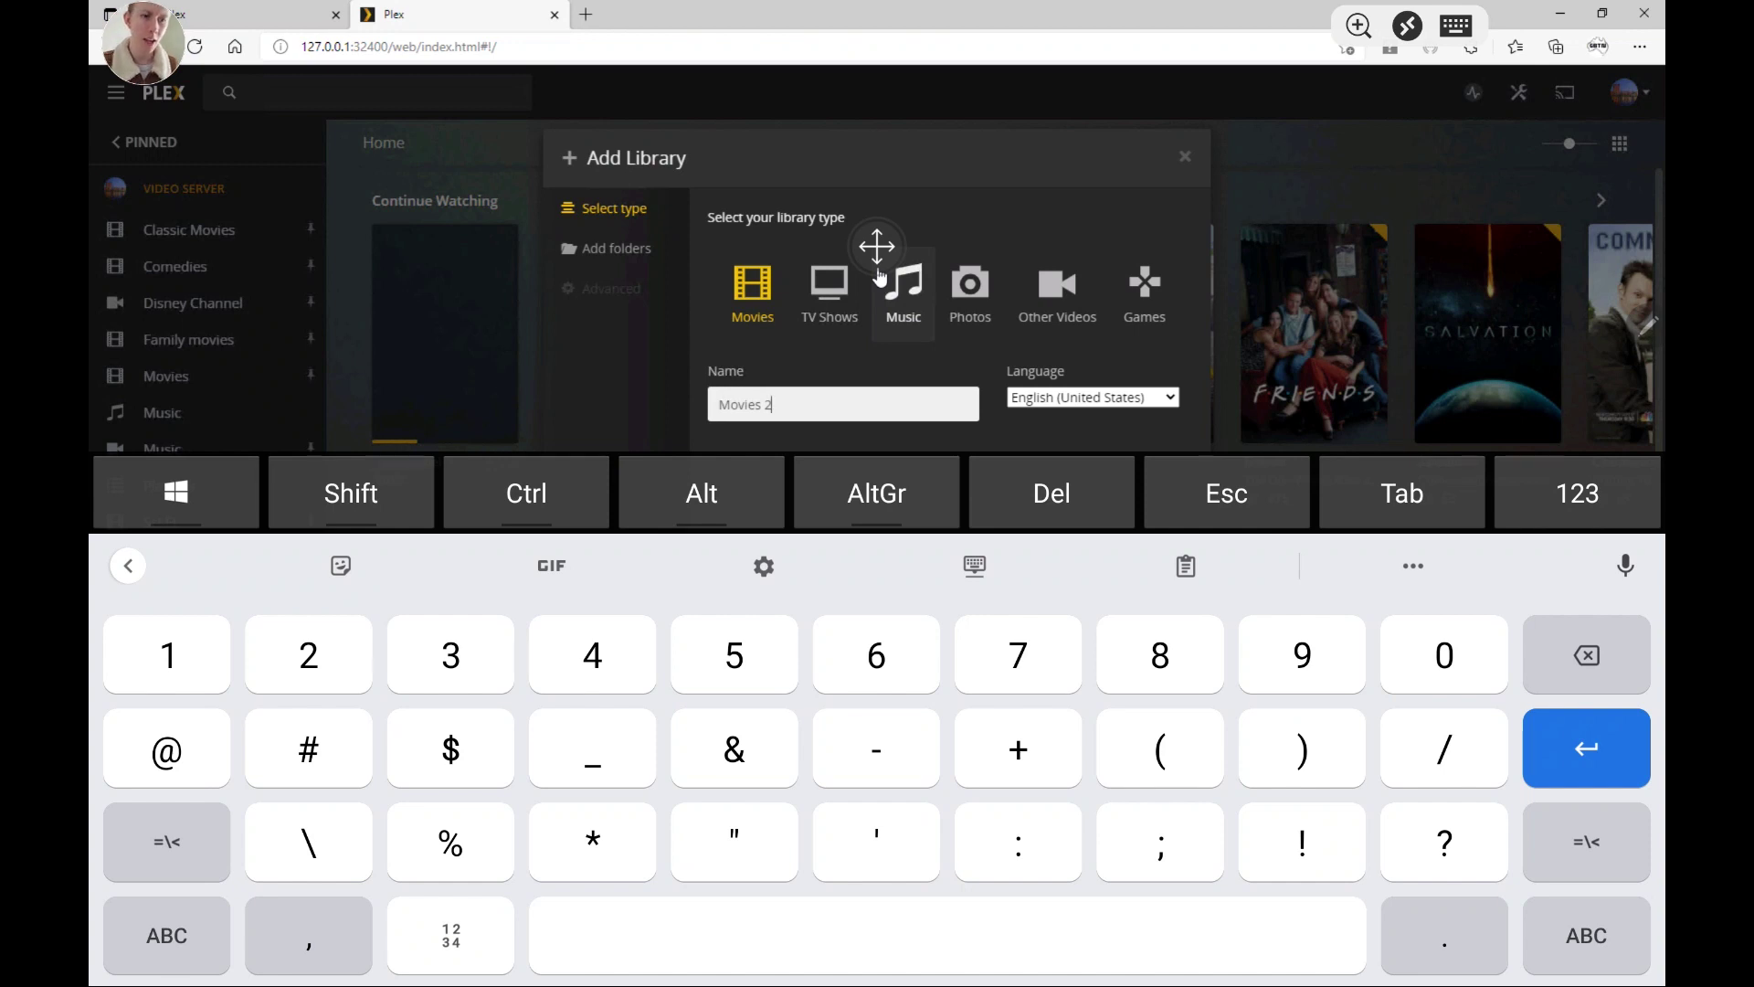
pyautogui.click(877, 492)
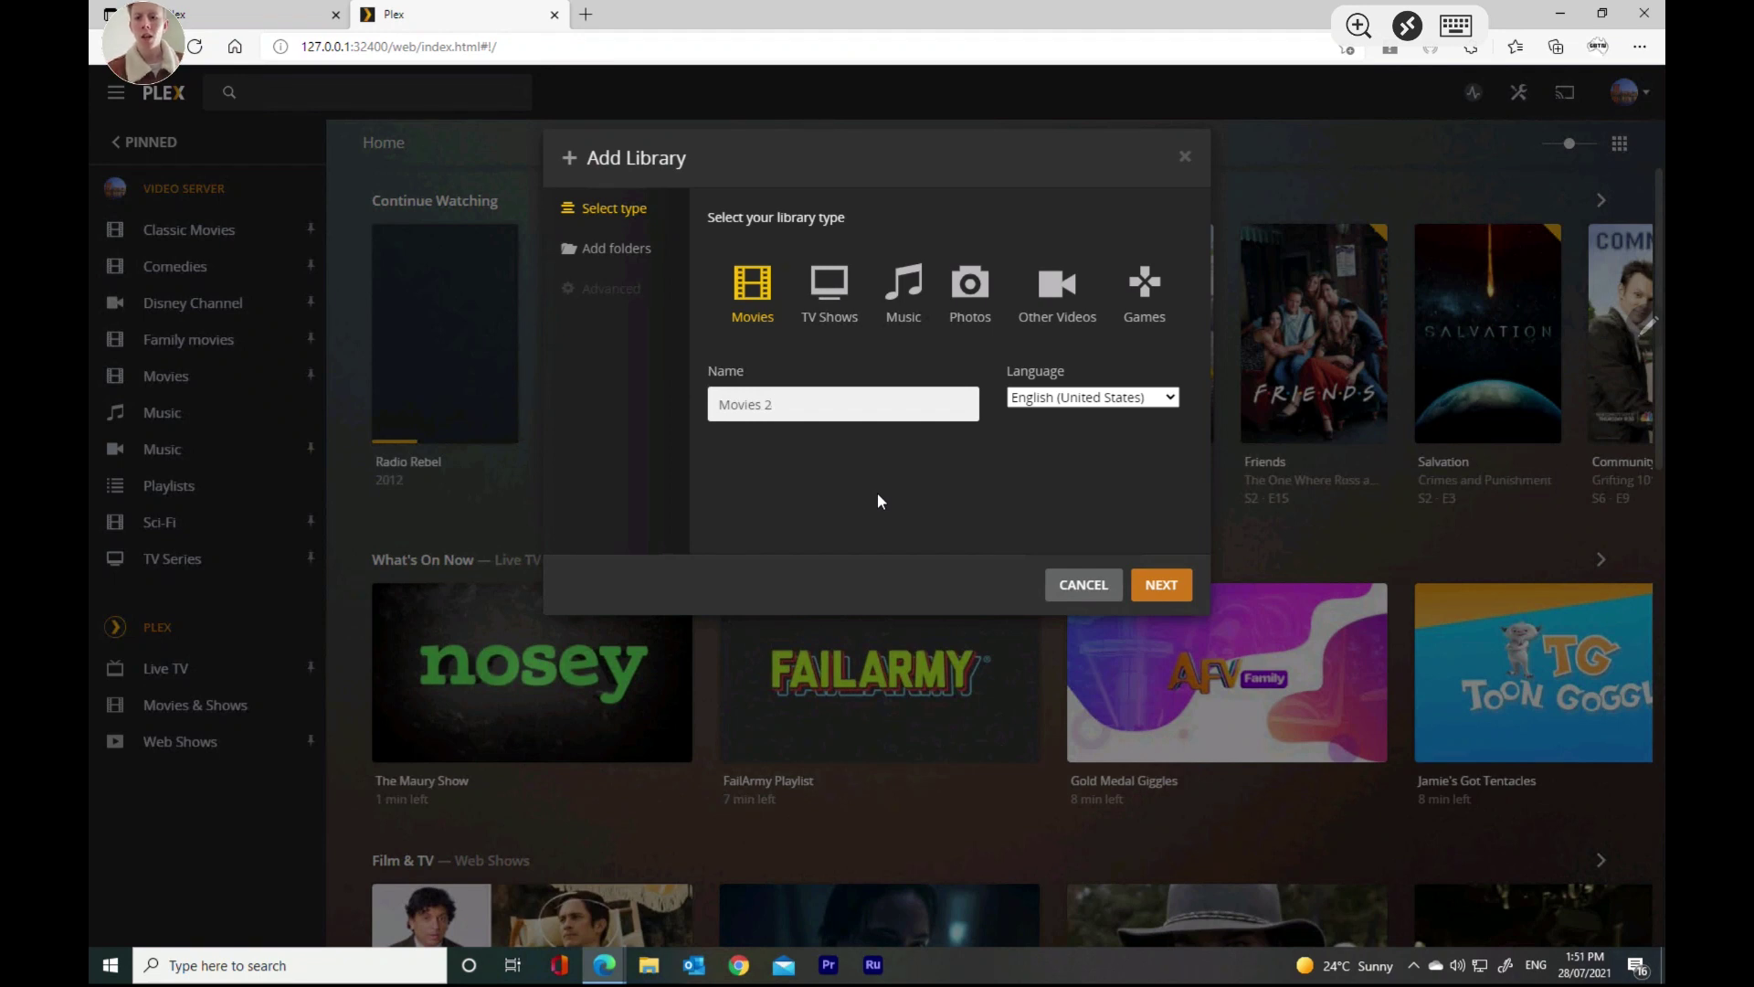
pyautogui.click(579, 233)
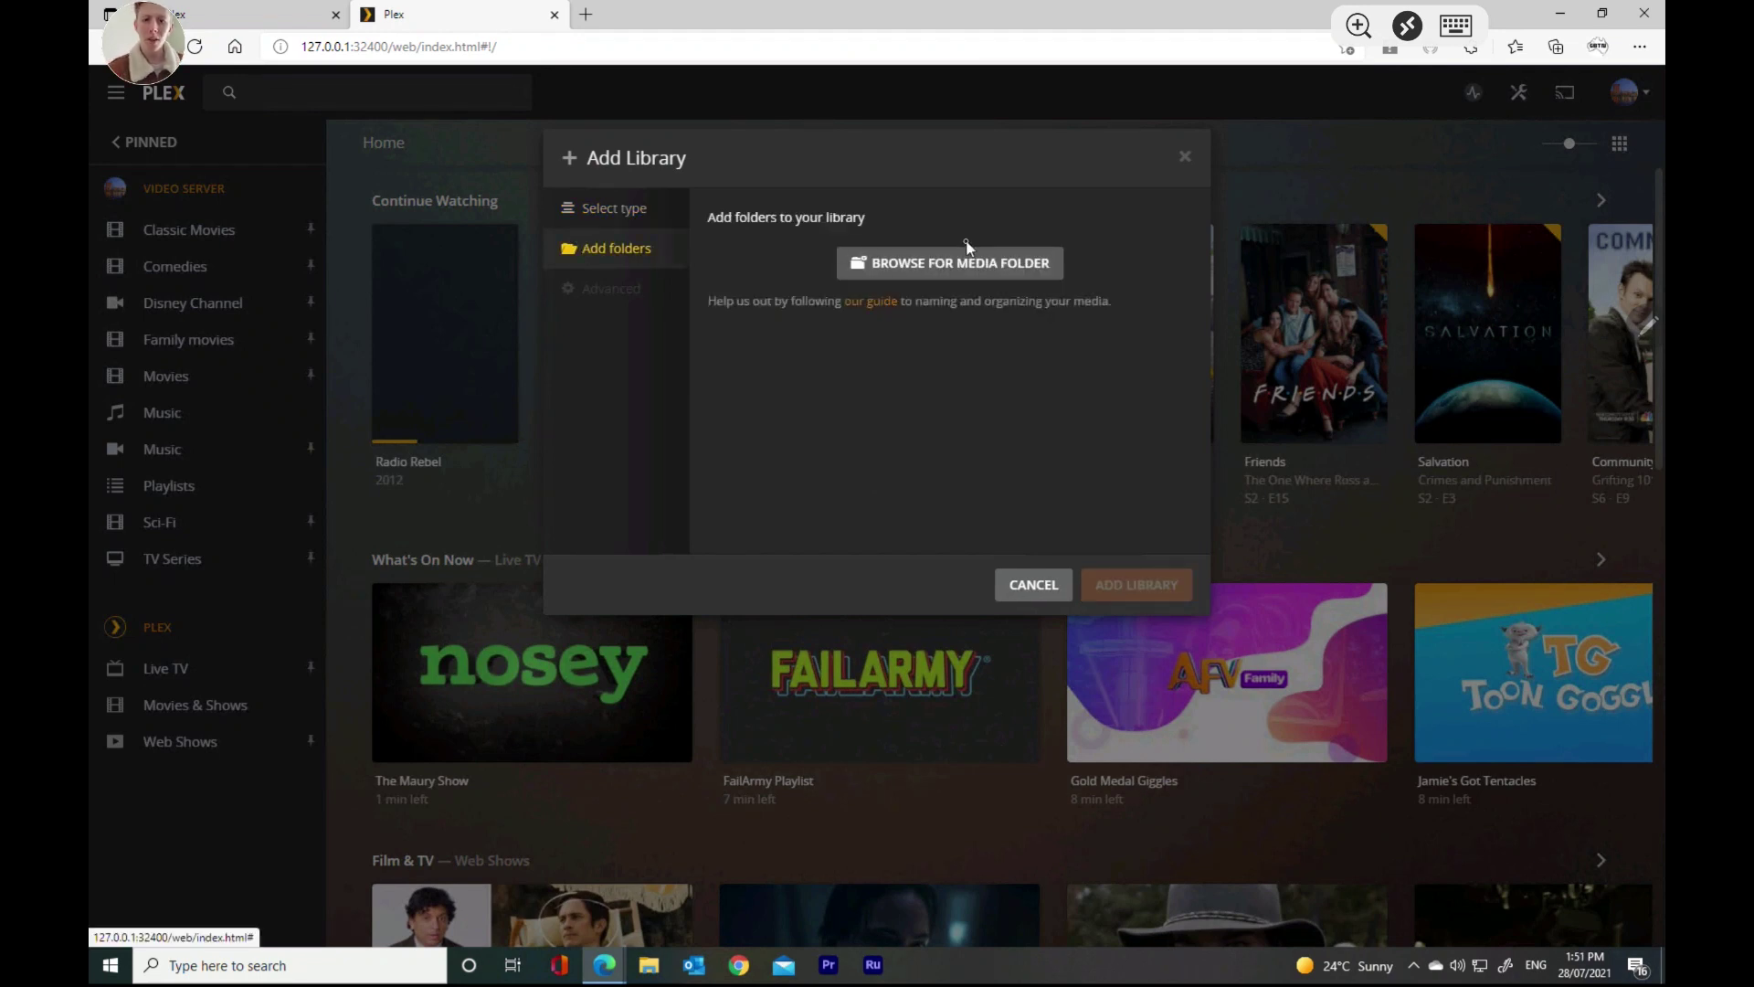
# Add drive F:\ as the Movies 2 library's media folder.
pyautogui.click(903, 265)
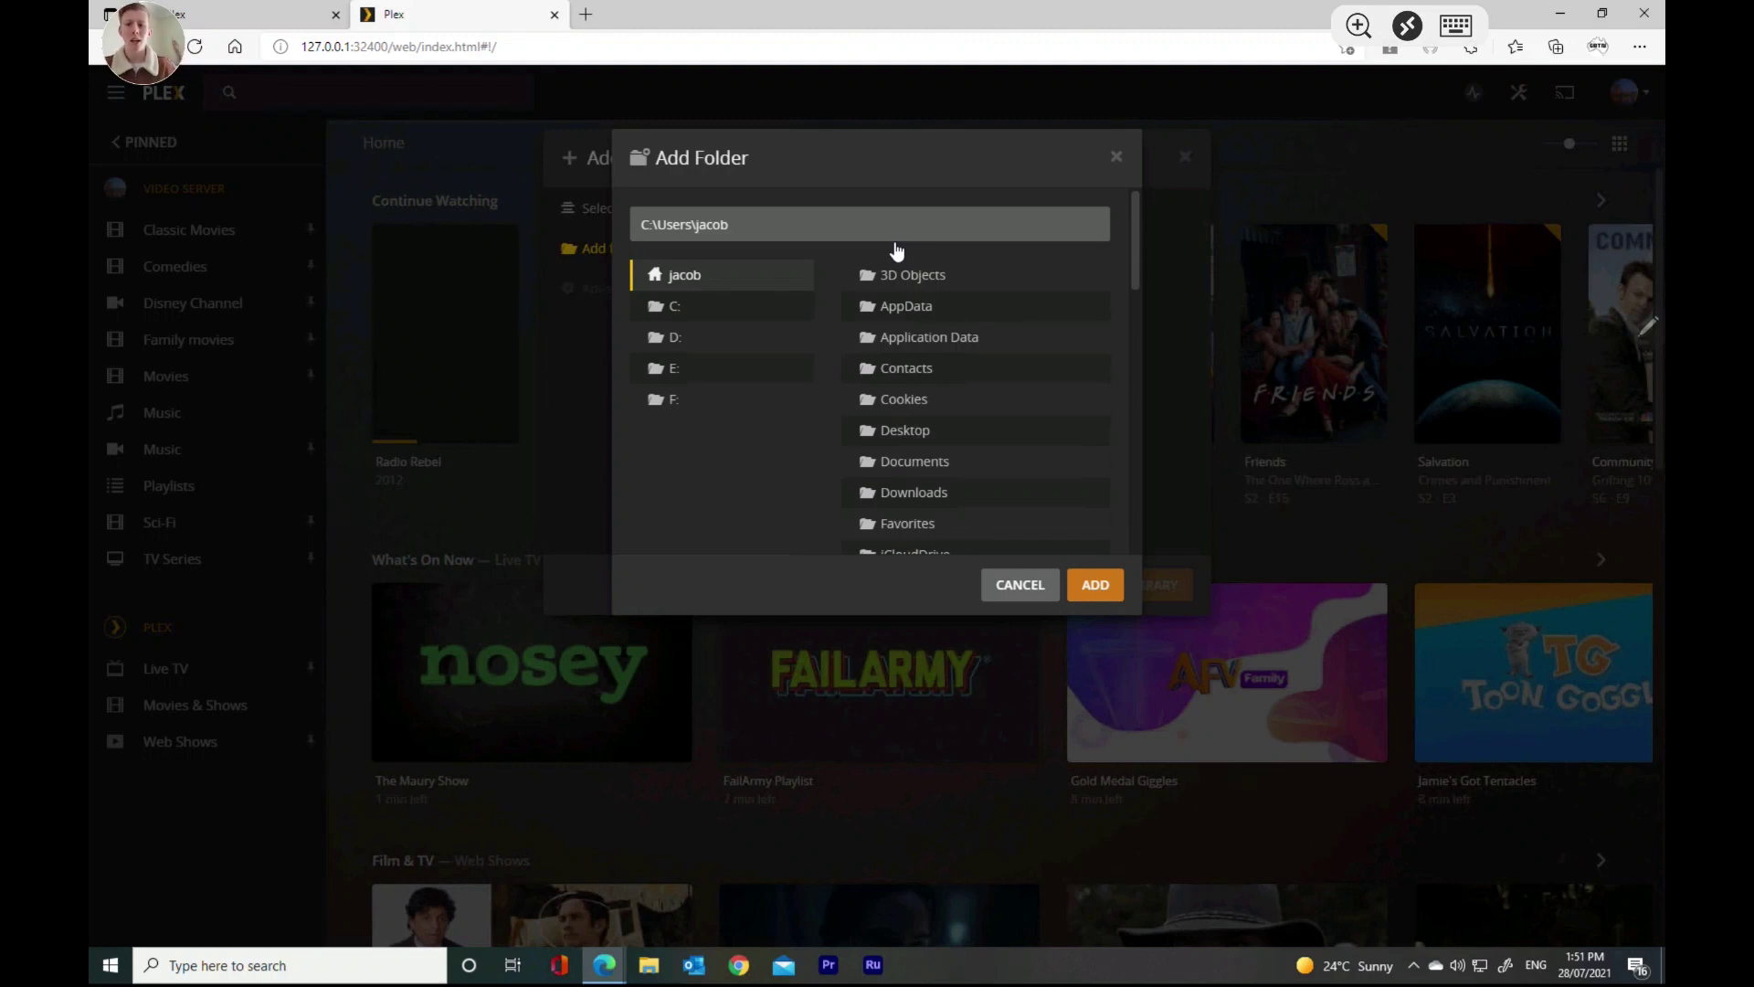
pyautogui.click(692, 400)
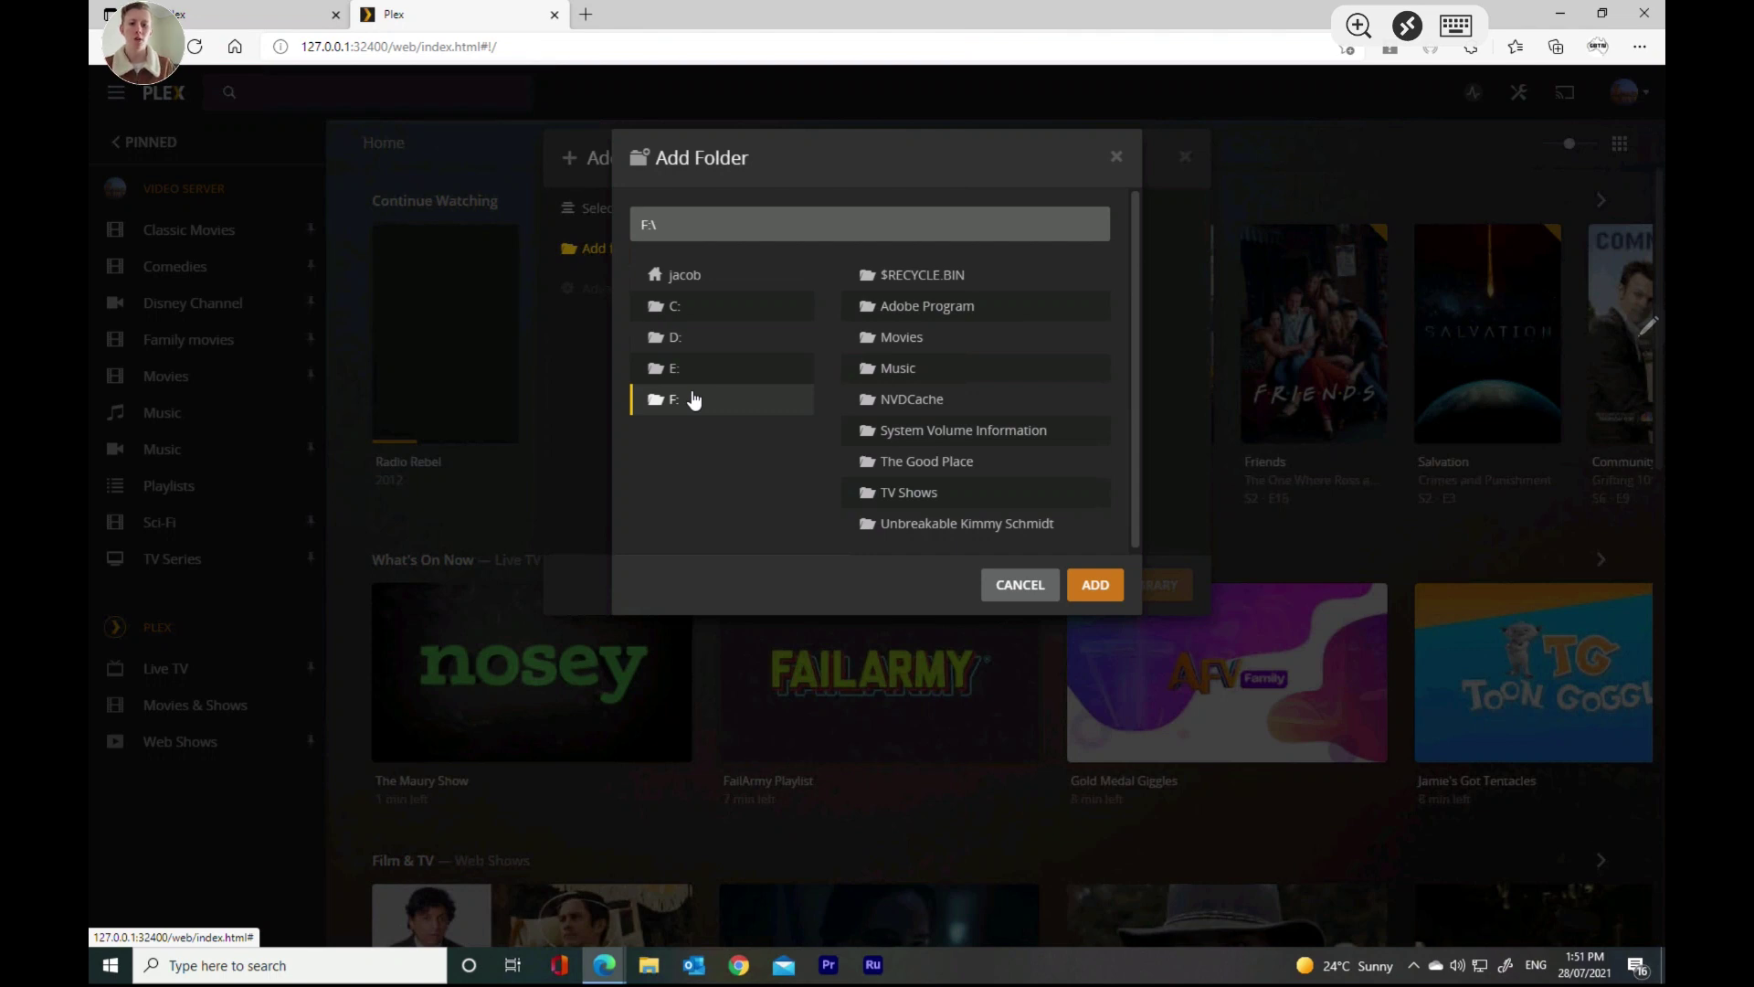
pyautogui.click(1103, 579)
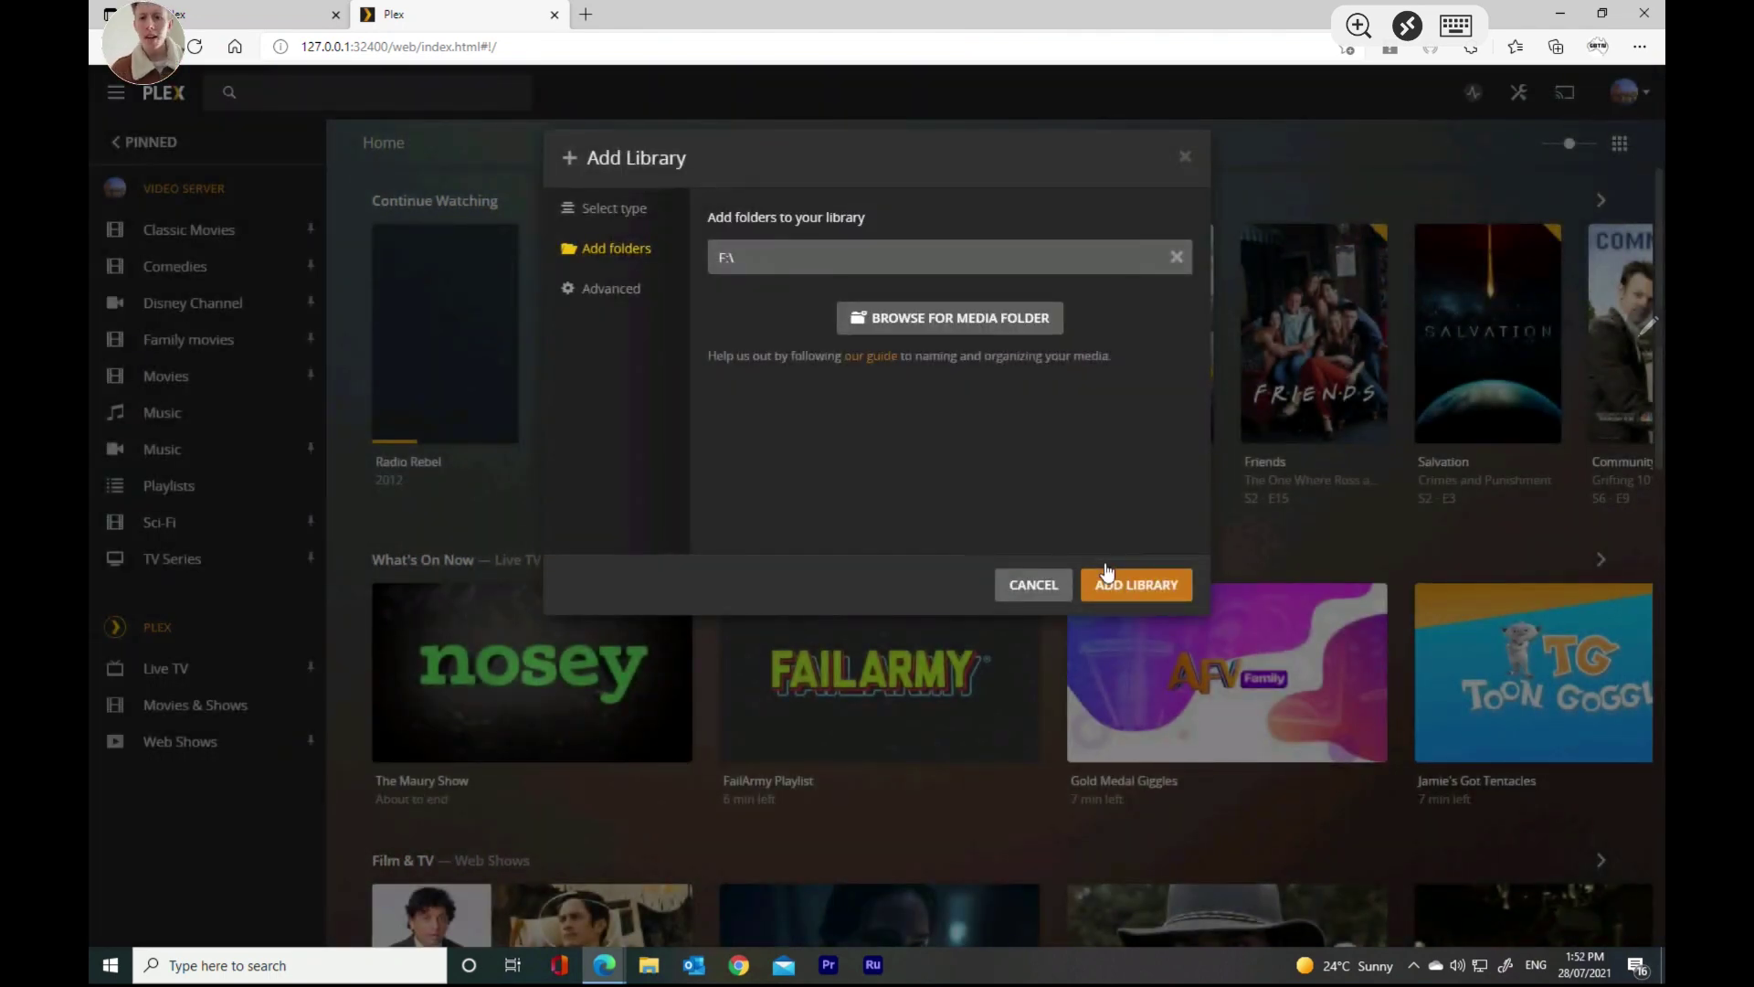
# Review the advanced settings, keeping Plex Movie as both the agent and the scanner.
pyautogui.click(610, 293)
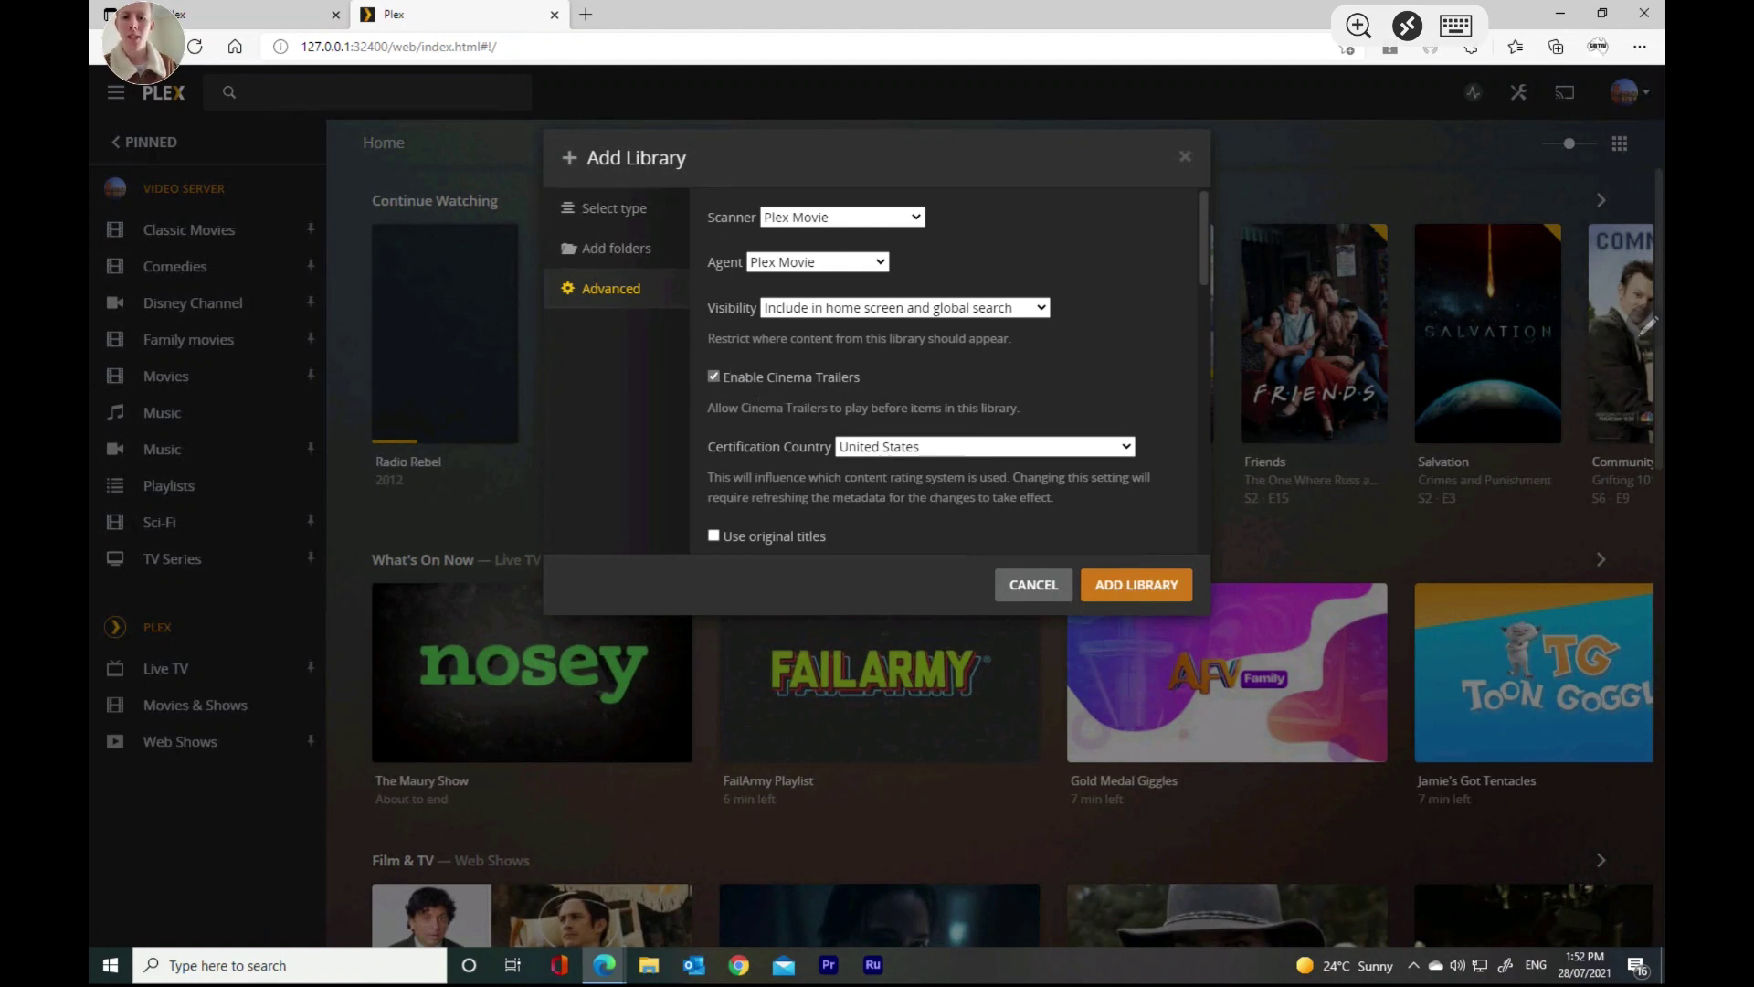
pyautogui.scroll(-2, 875, 276)
pyautogui.scroll(-5, 875, 276)
pyautogui.scroll(3, 960, 411)
pyautogui.scroll(3, 1080, 304)
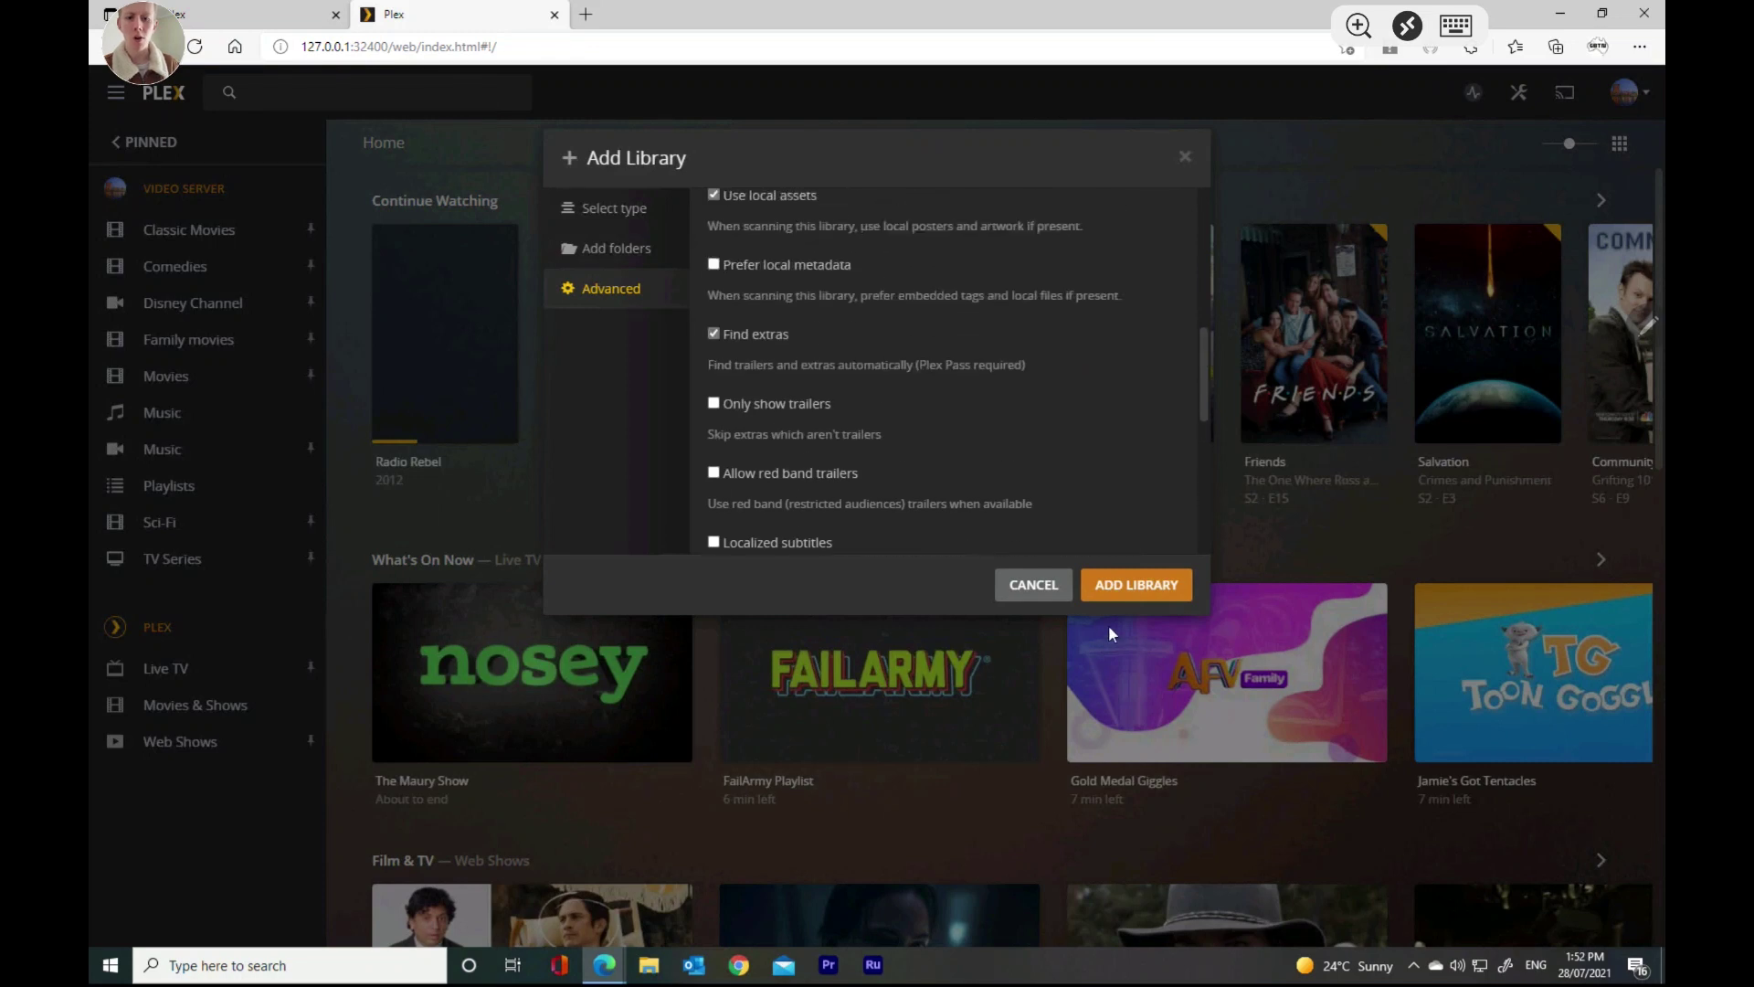
pyautogui.scroll(4, 1038, 293)
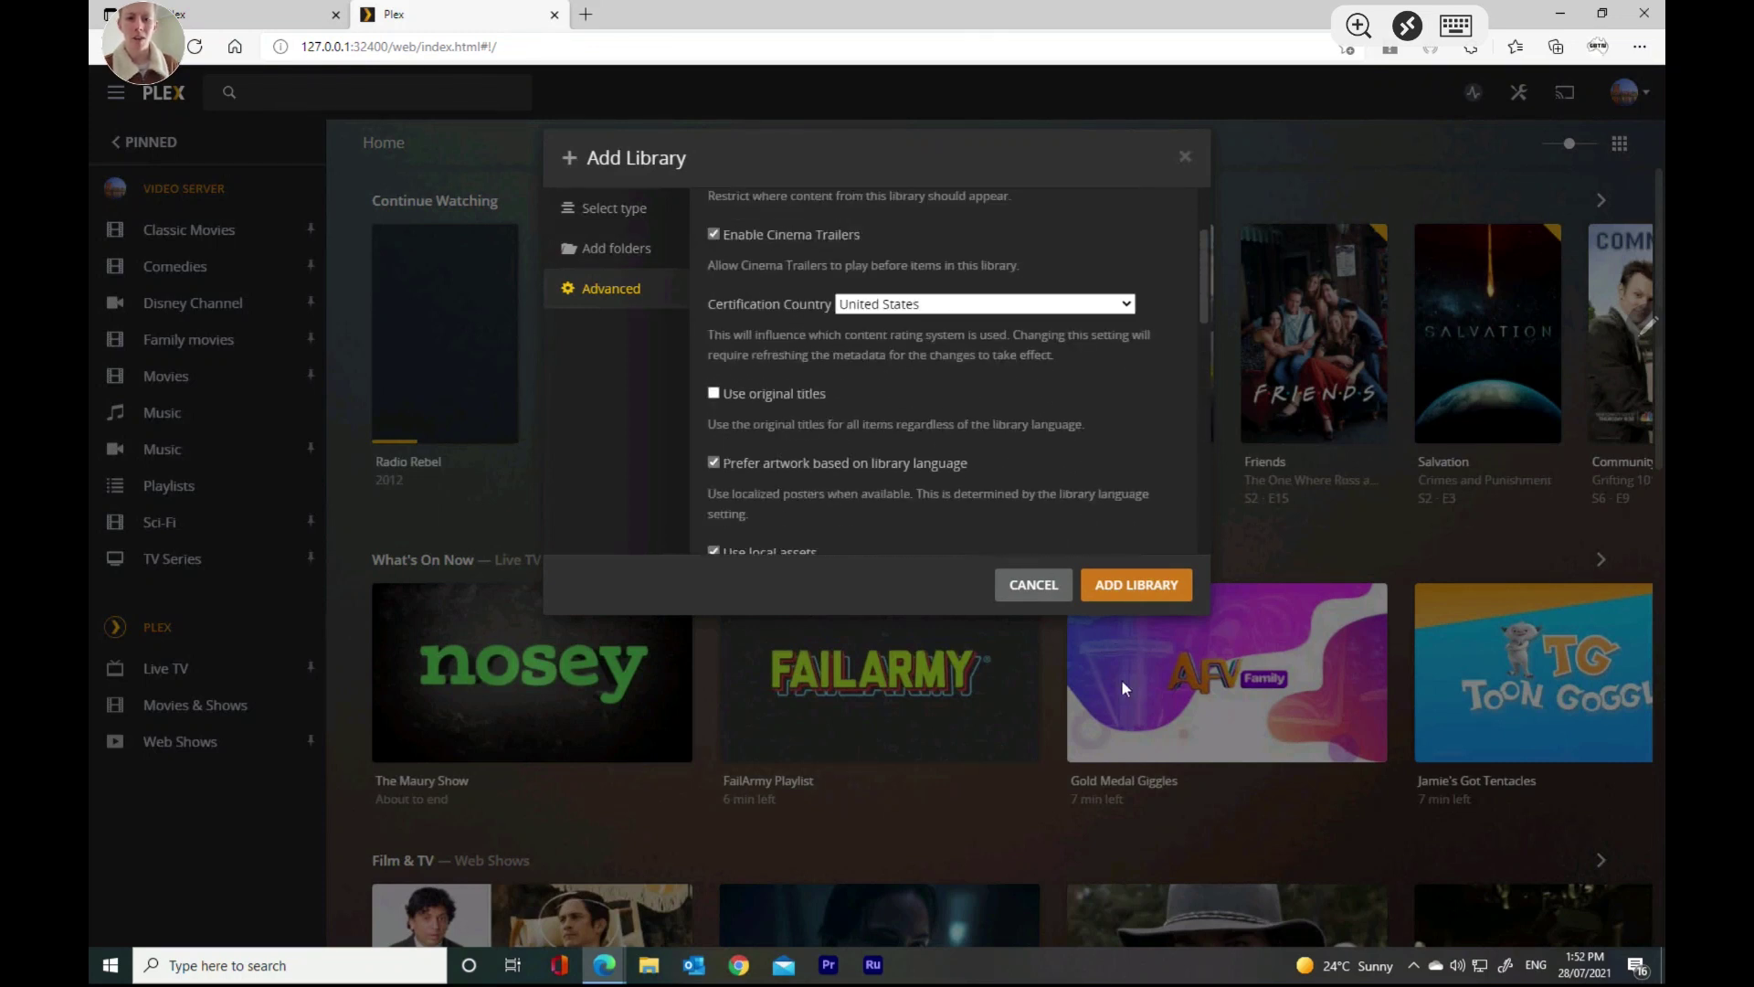
pyautogui.scroll(2, 1087, 337)
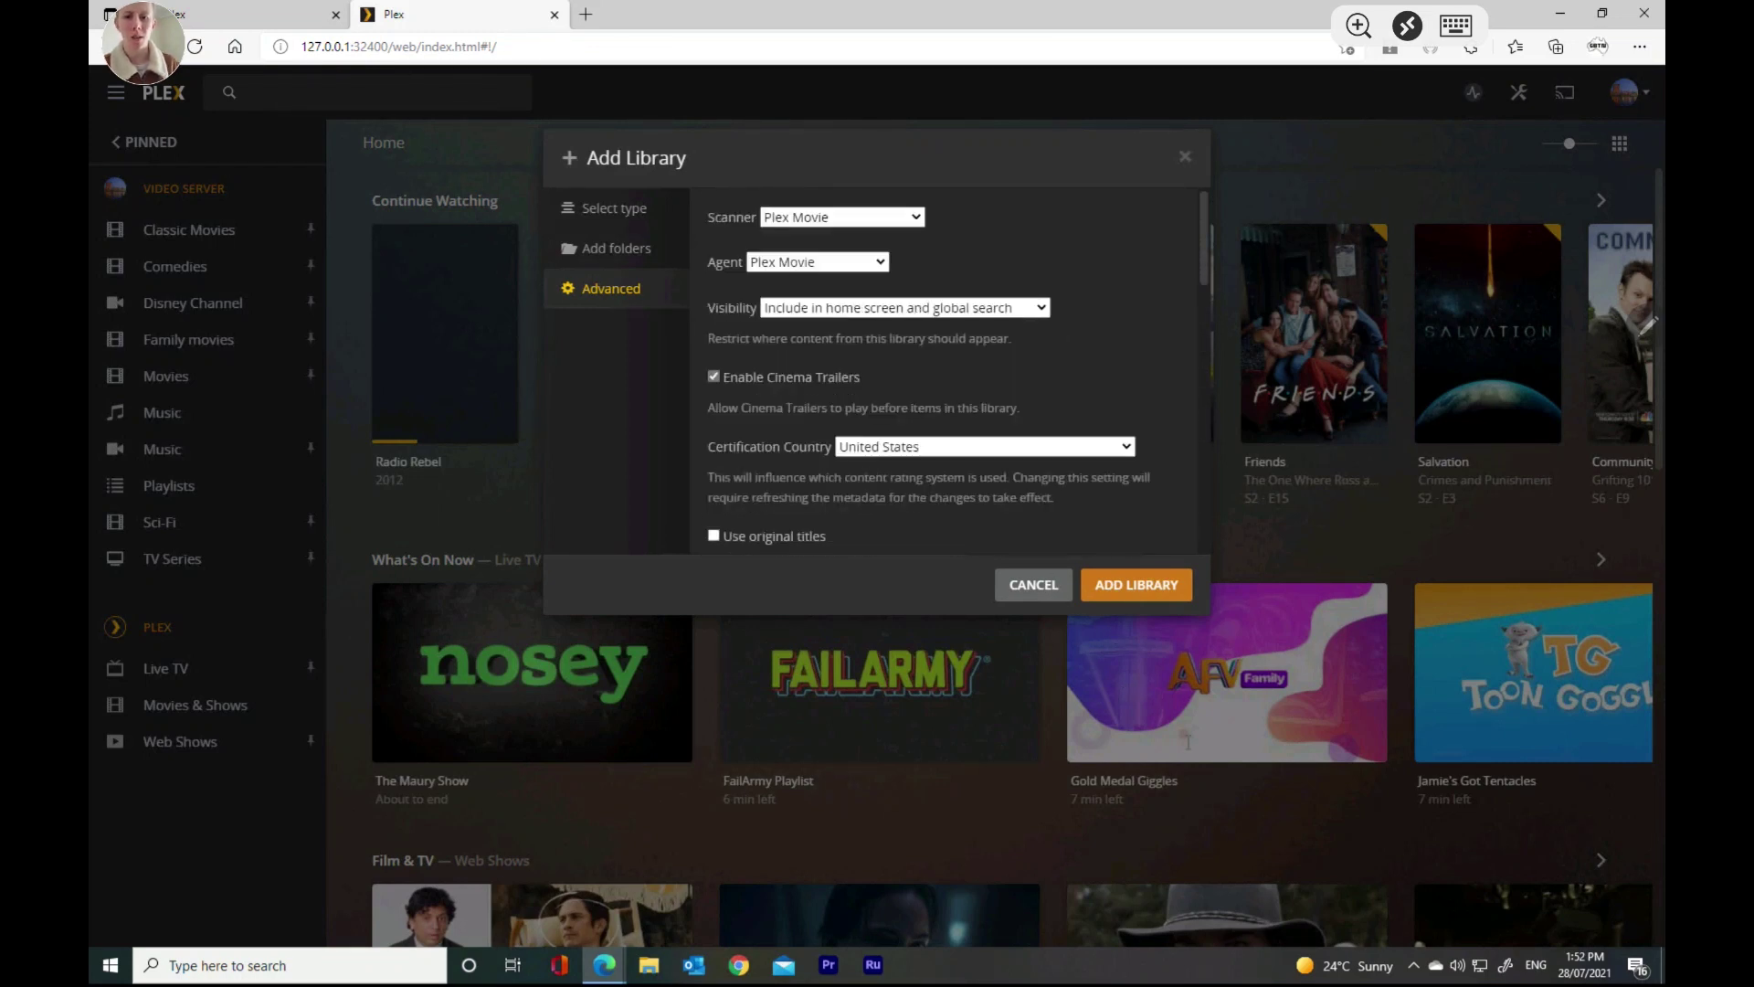
pyautogui.click(779, 260)
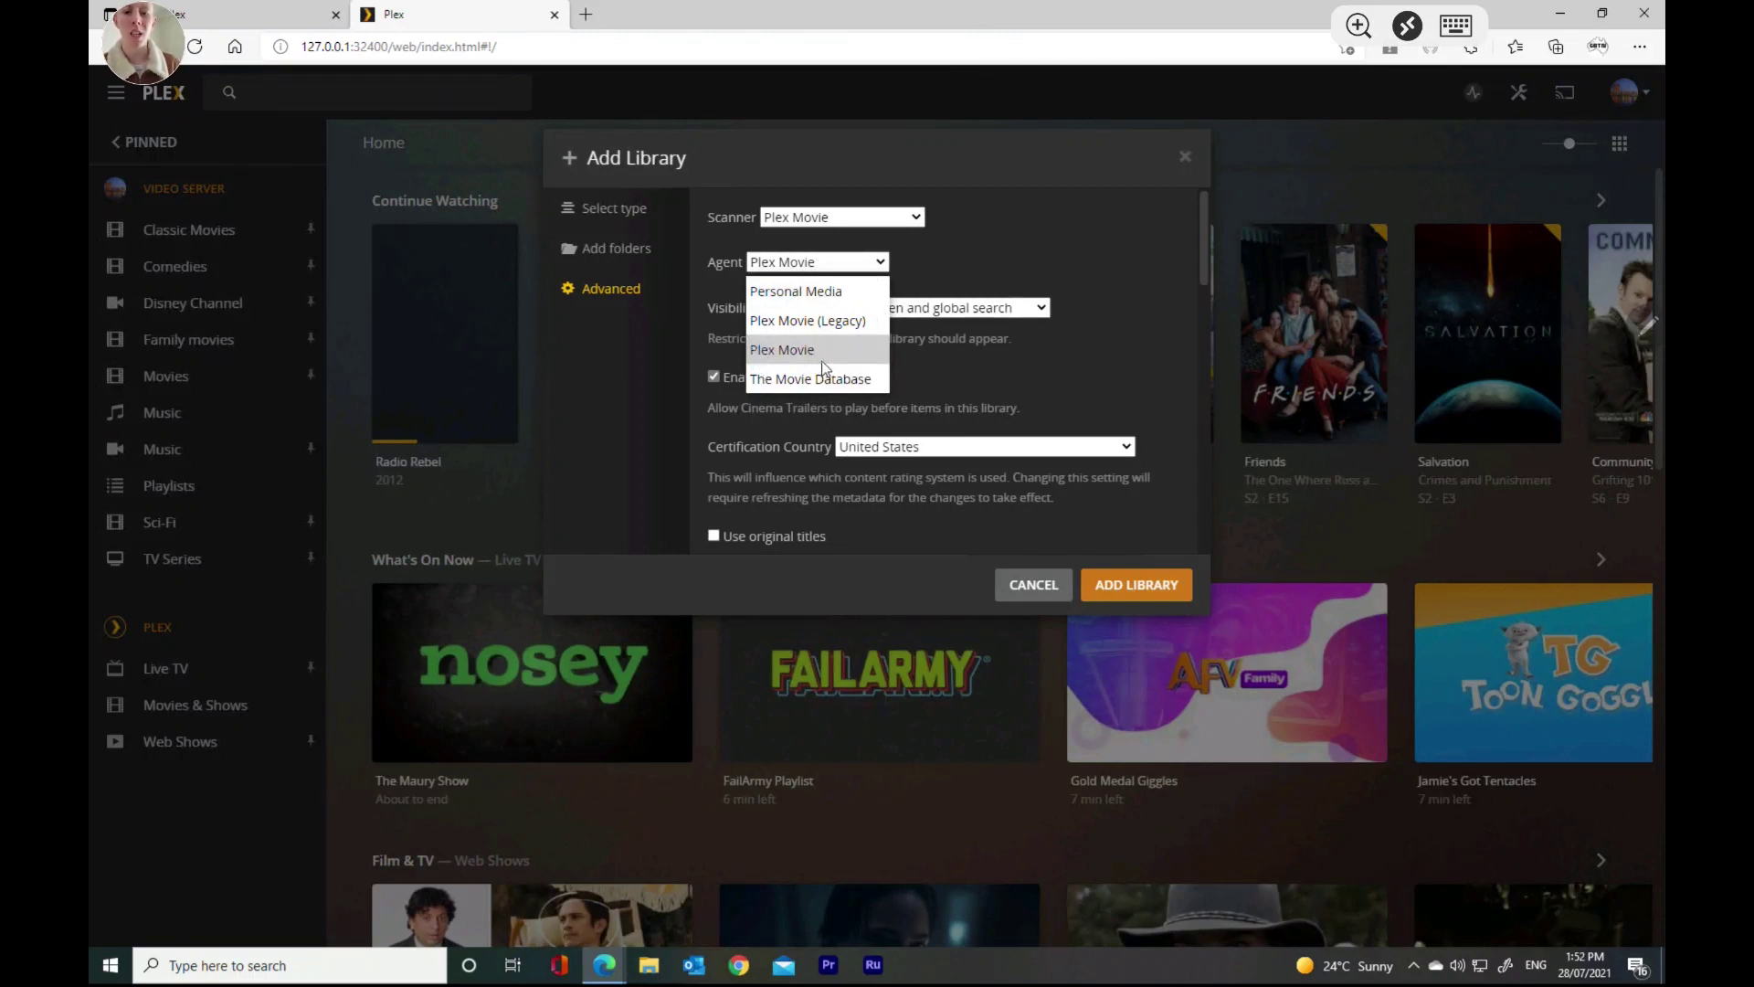
pyautogui.click(952, 183)
pyautogui.click(859, 216)
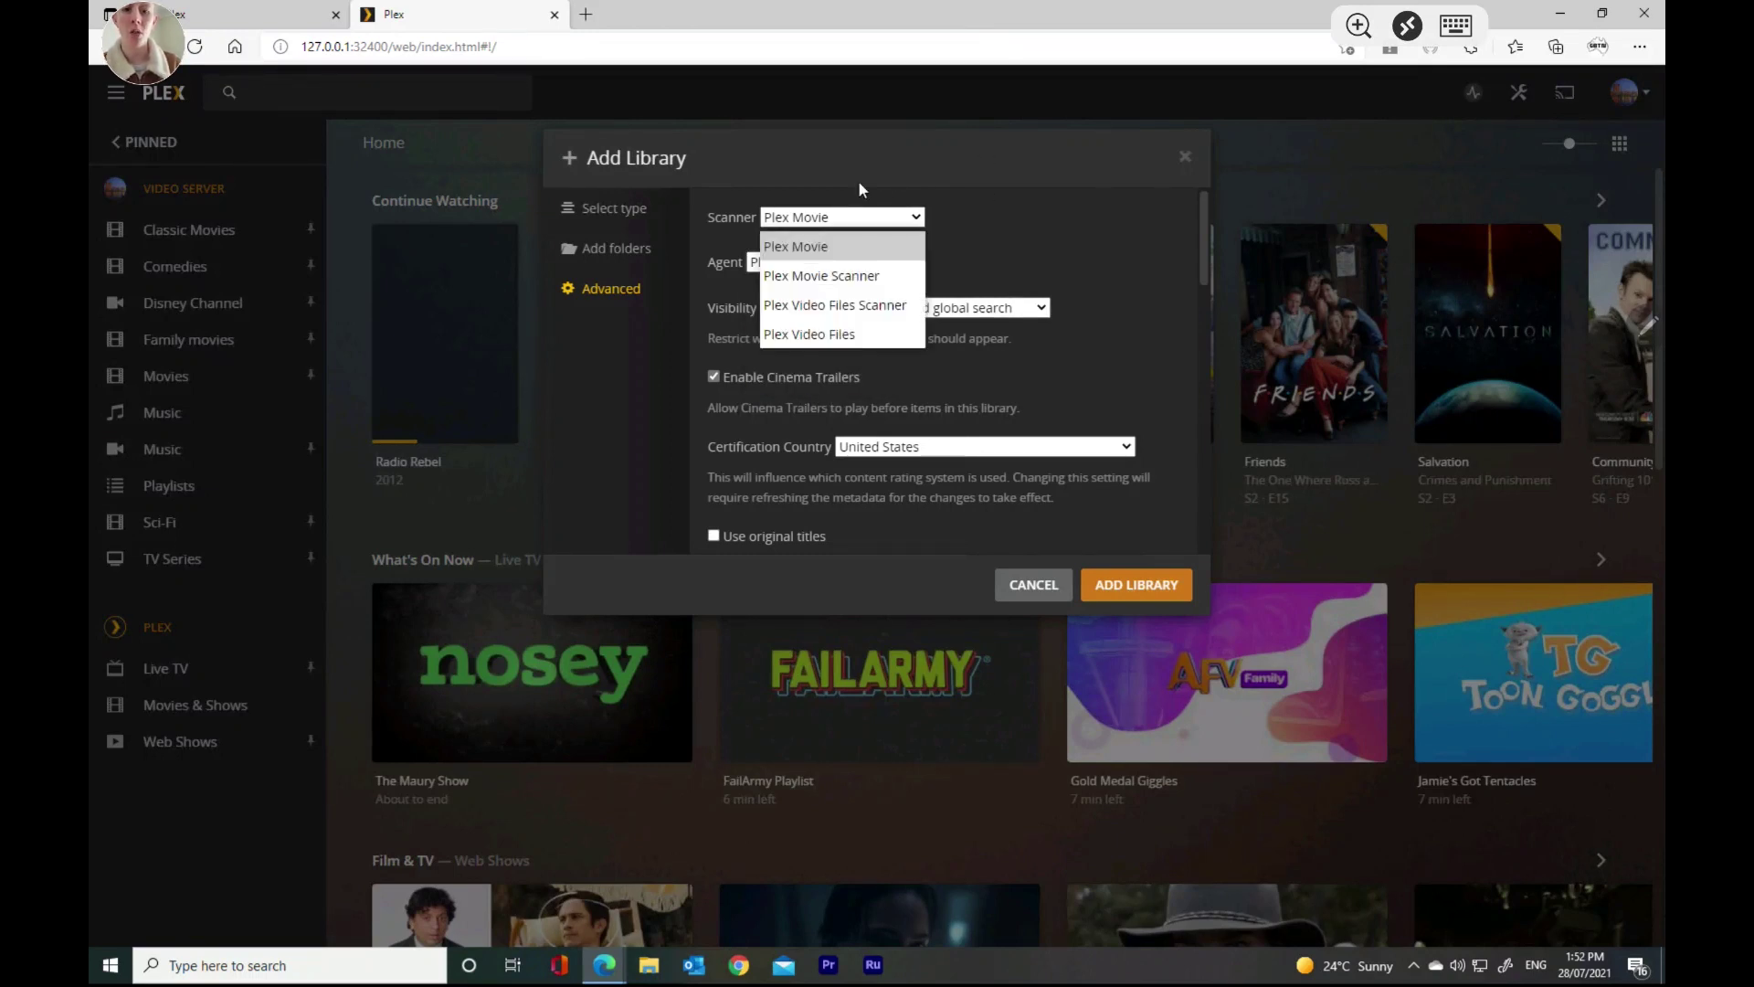
pyautogui.click(858, 179)
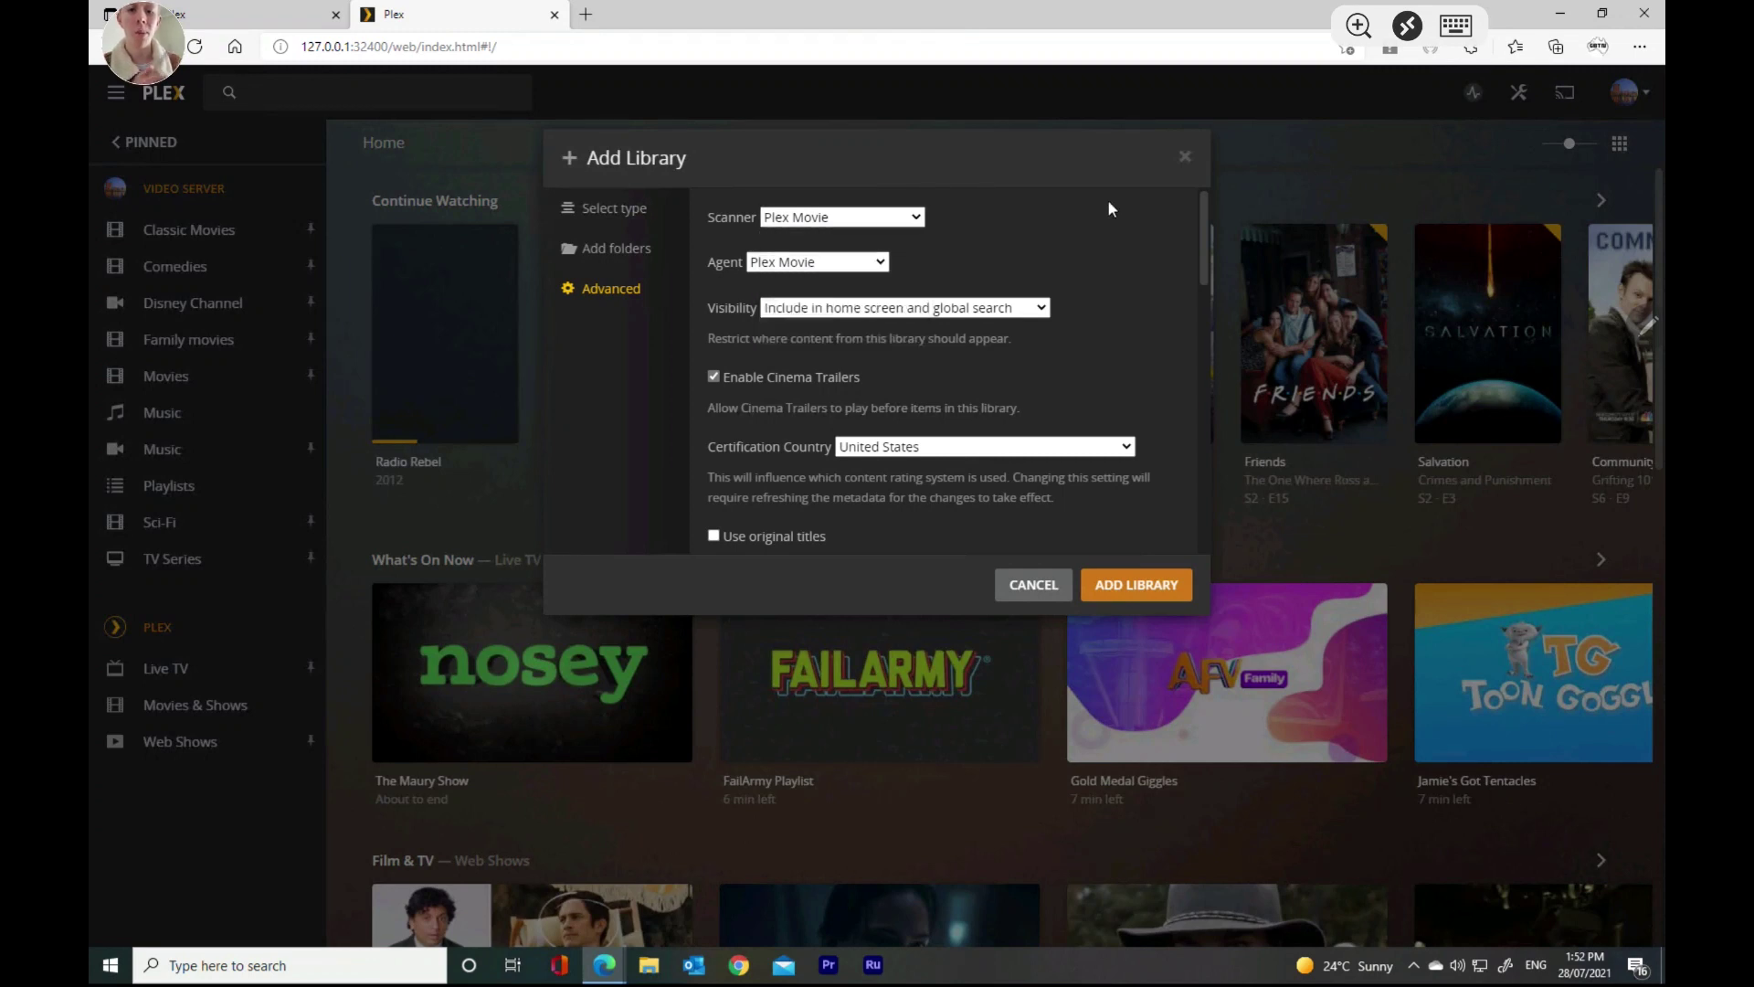
# Create the Movies 2 library, check its scanning progress, and reopen it.
pyautogui.click(1147, 590)
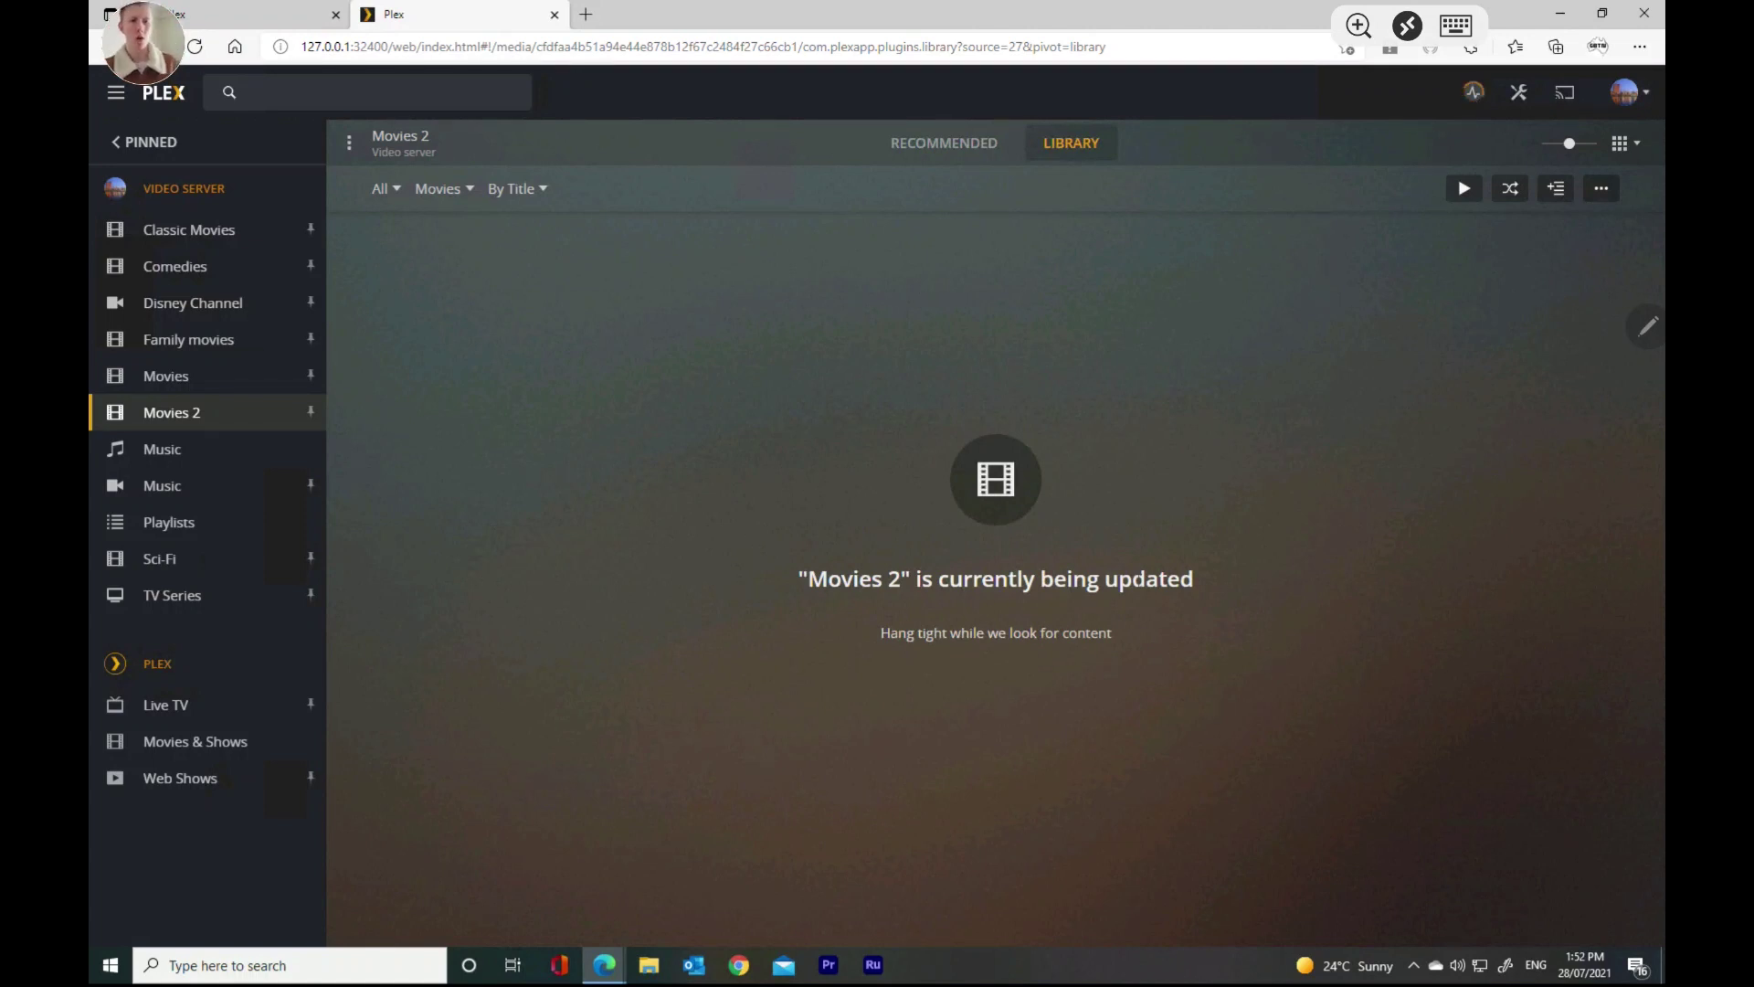
pyautogui.click(1471, 97)
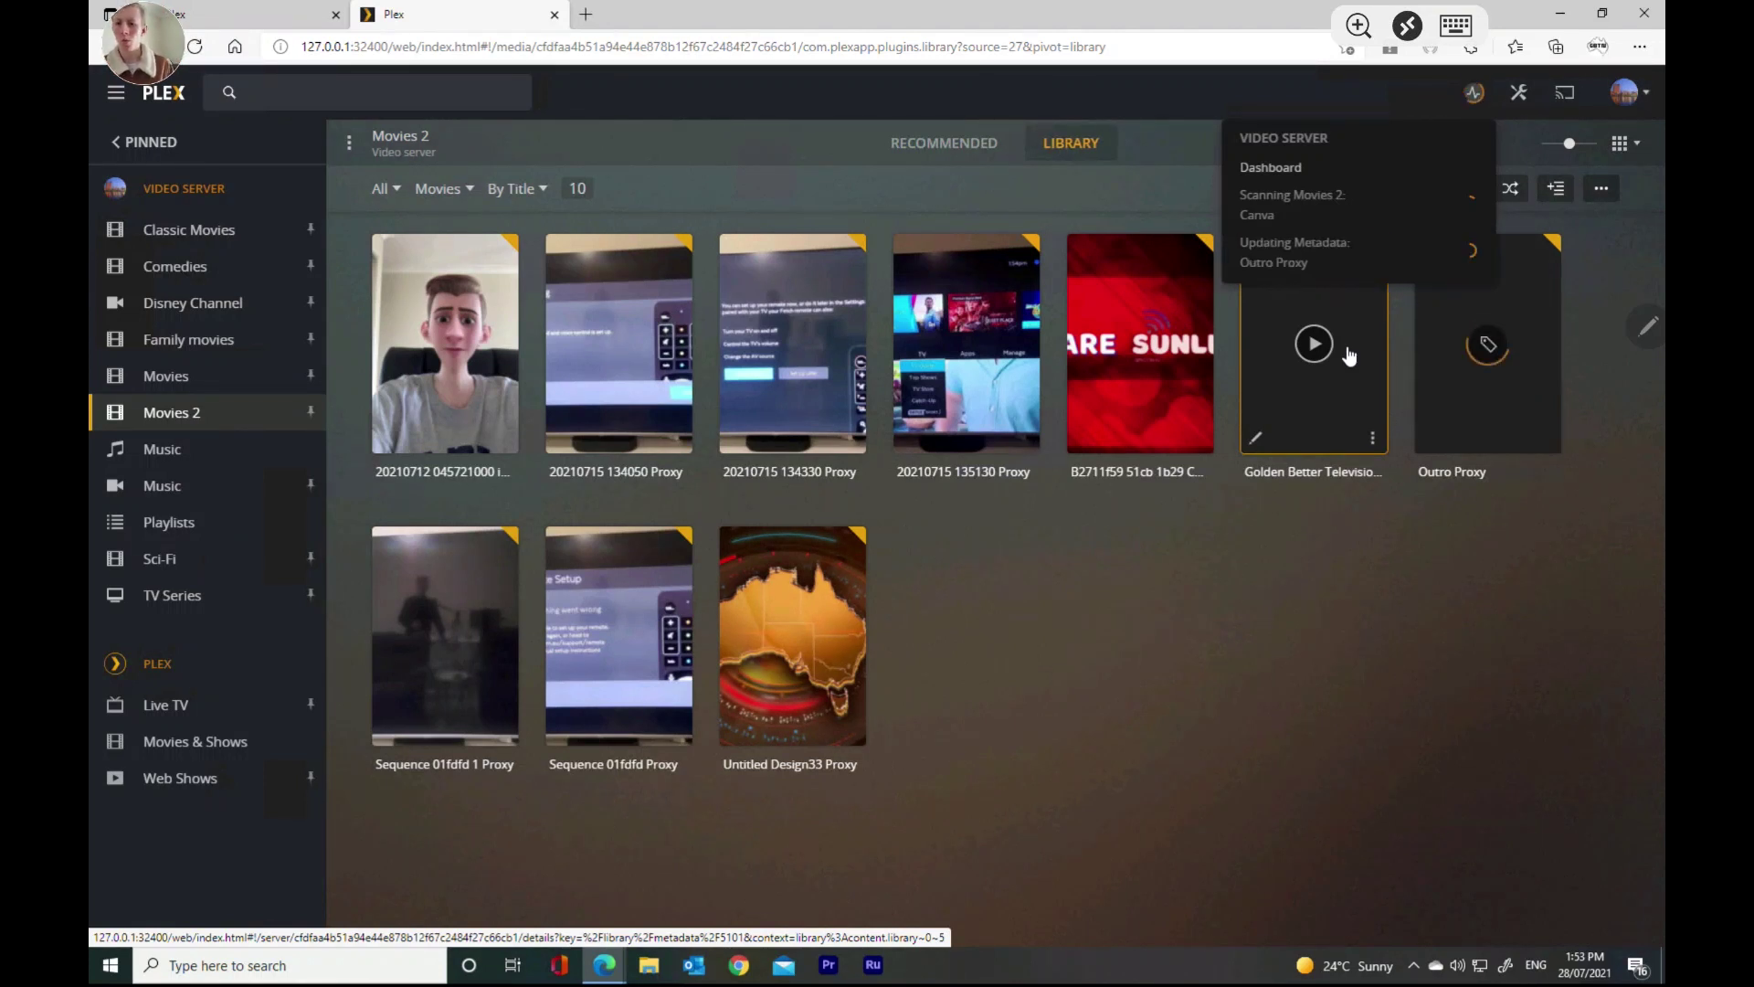
pyautogui.click(126, 408)
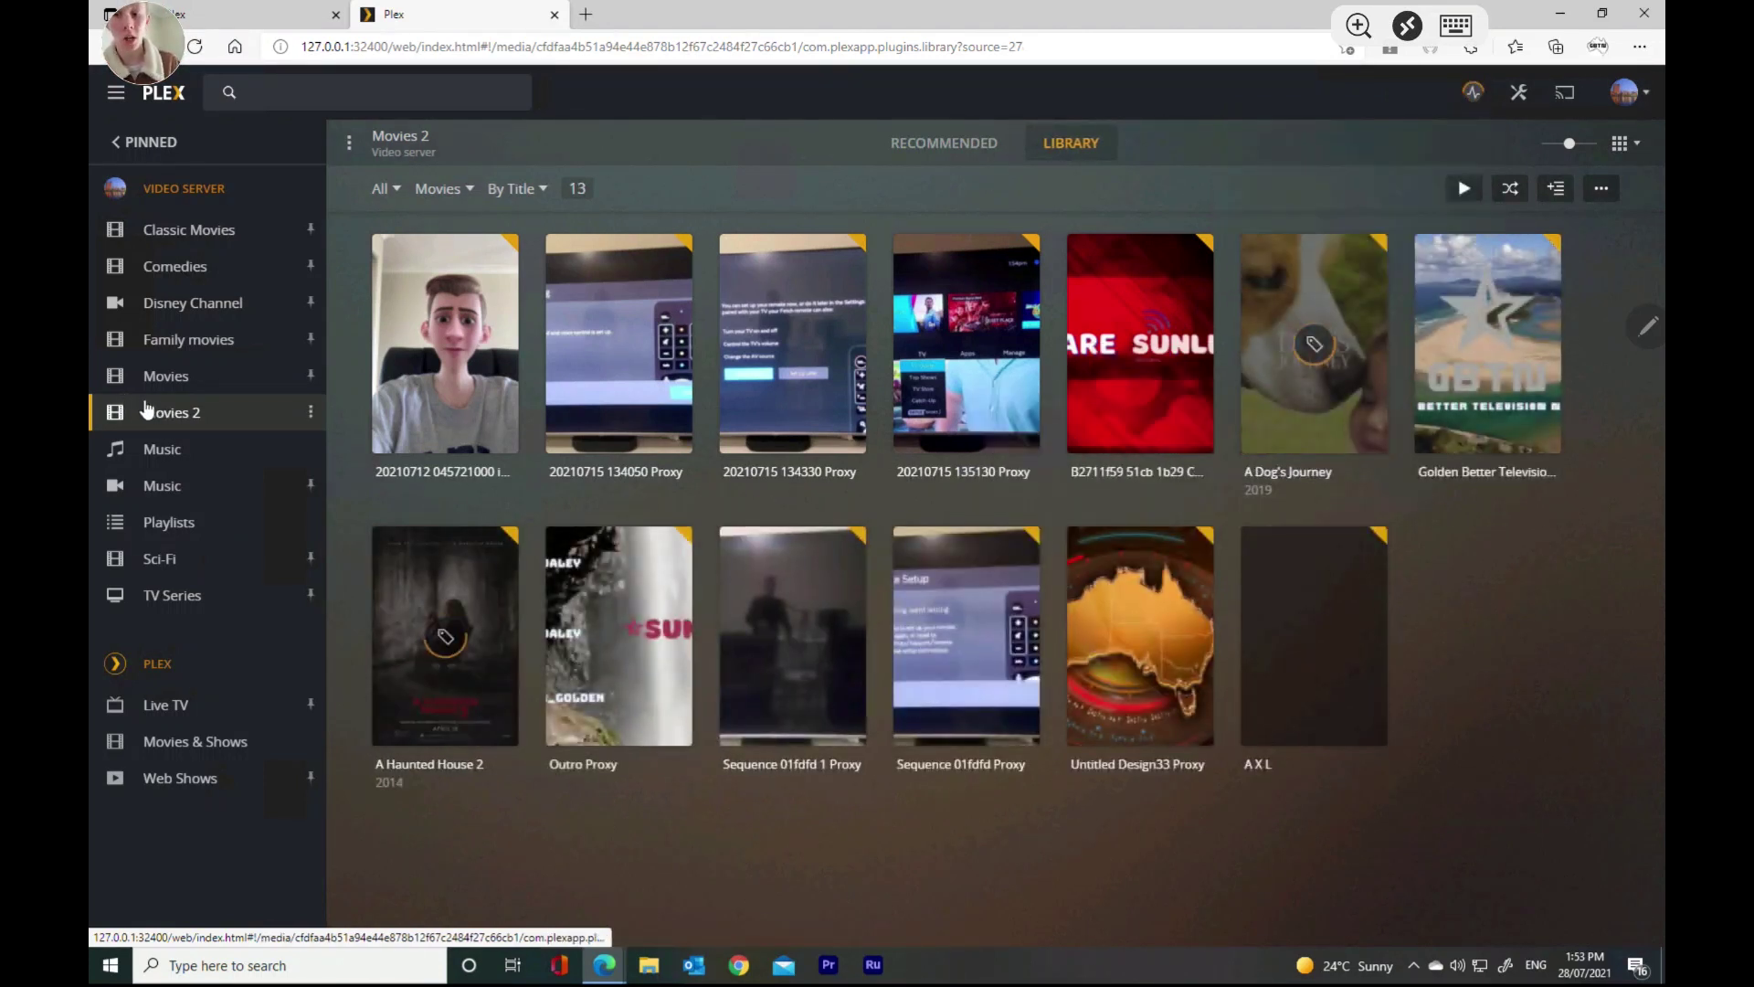
# Look over the Movies 2 options menu and posters, then open the Nacho Libre (2006) details page.
pyautogui.click(303, 415)
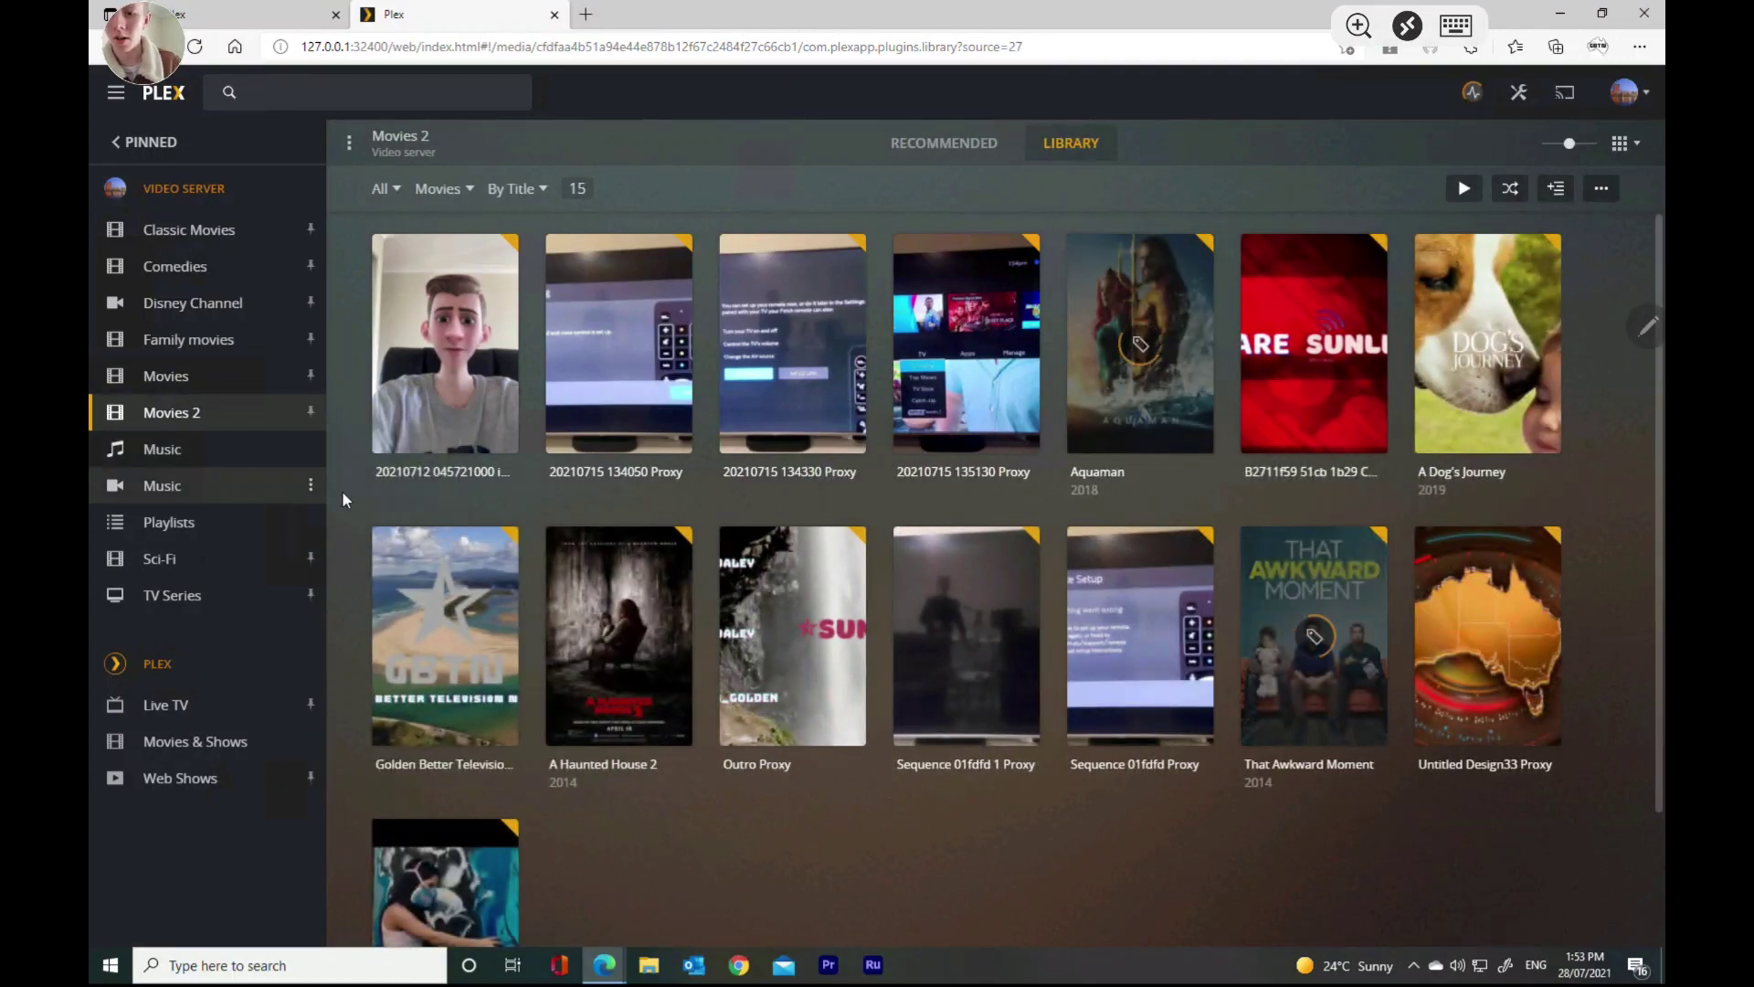
pyautogui.moveTo(328, 534)
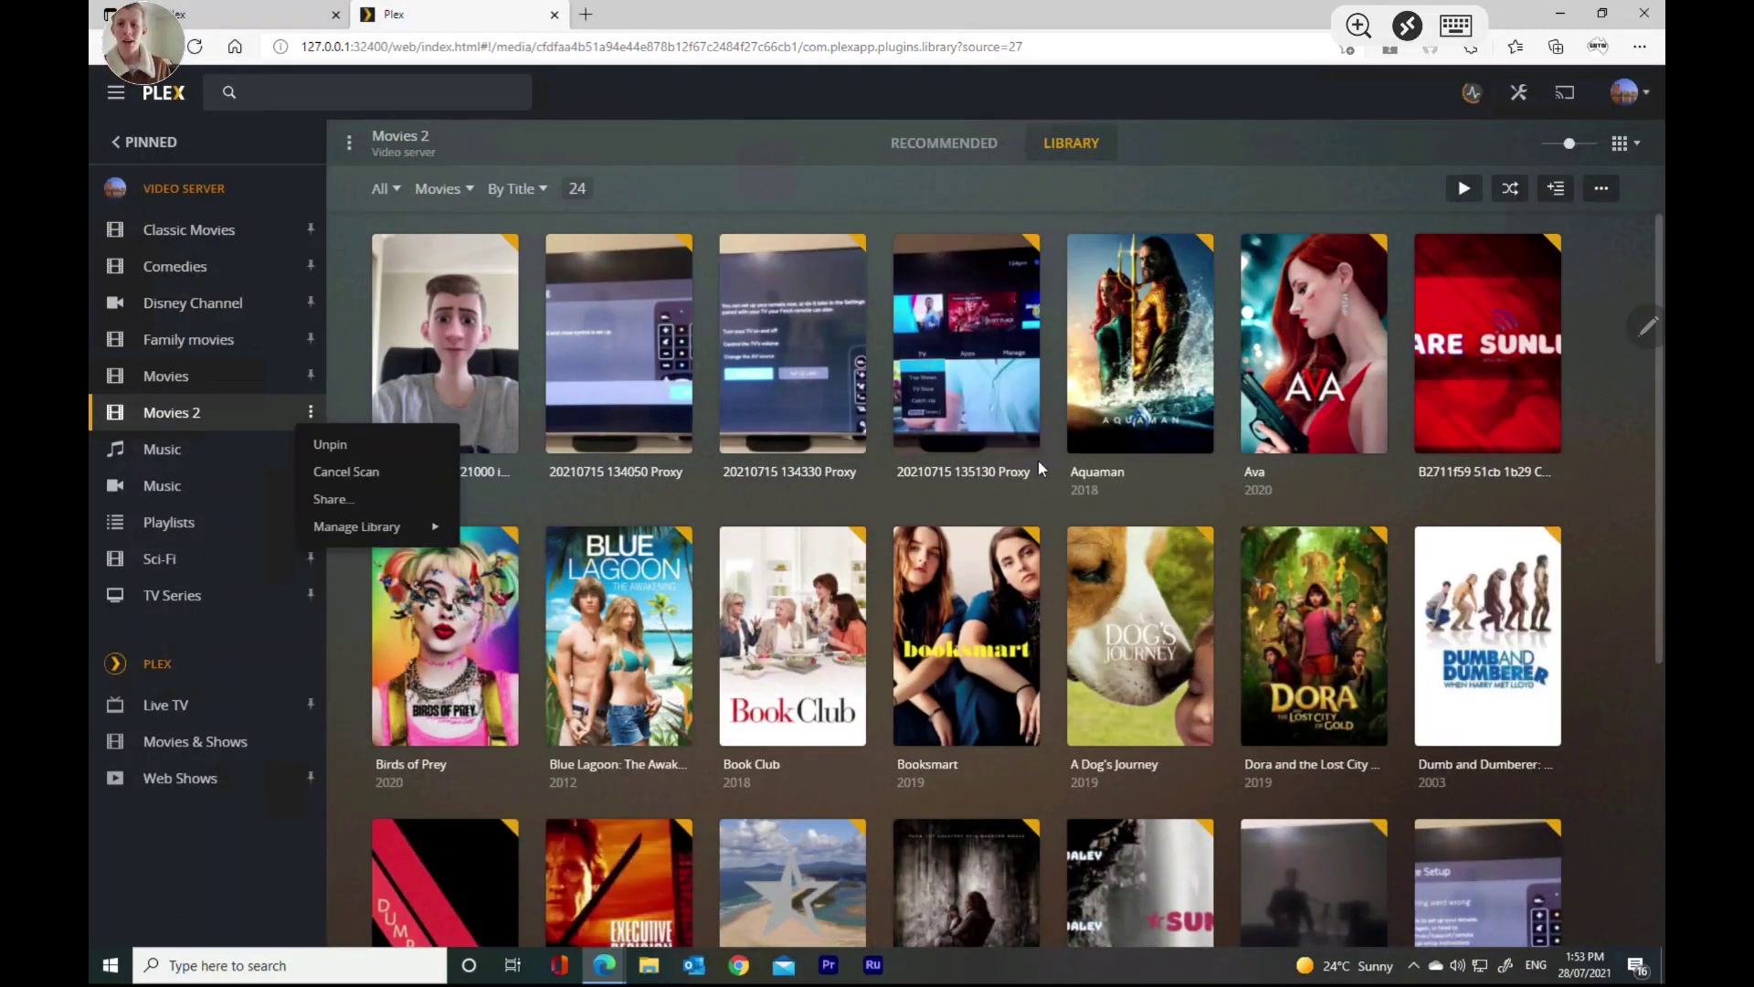
pyautogui.click(354, 264)
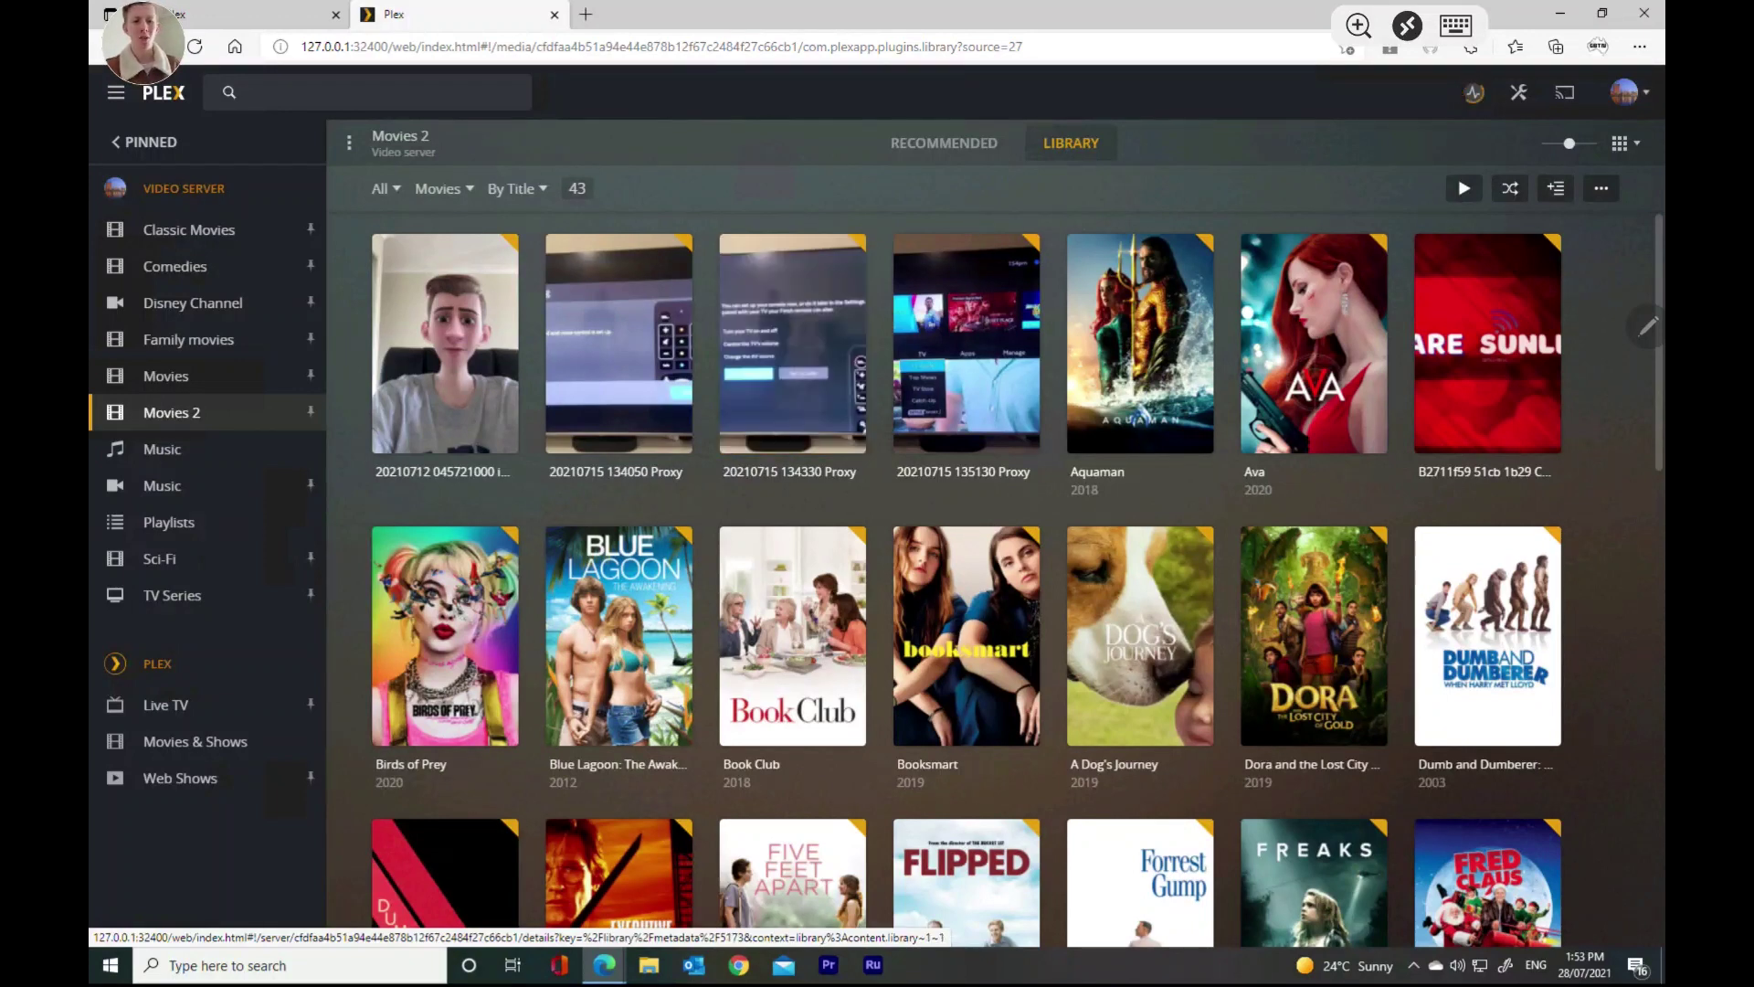
pyautogui.scroll(-10, 890, 641)
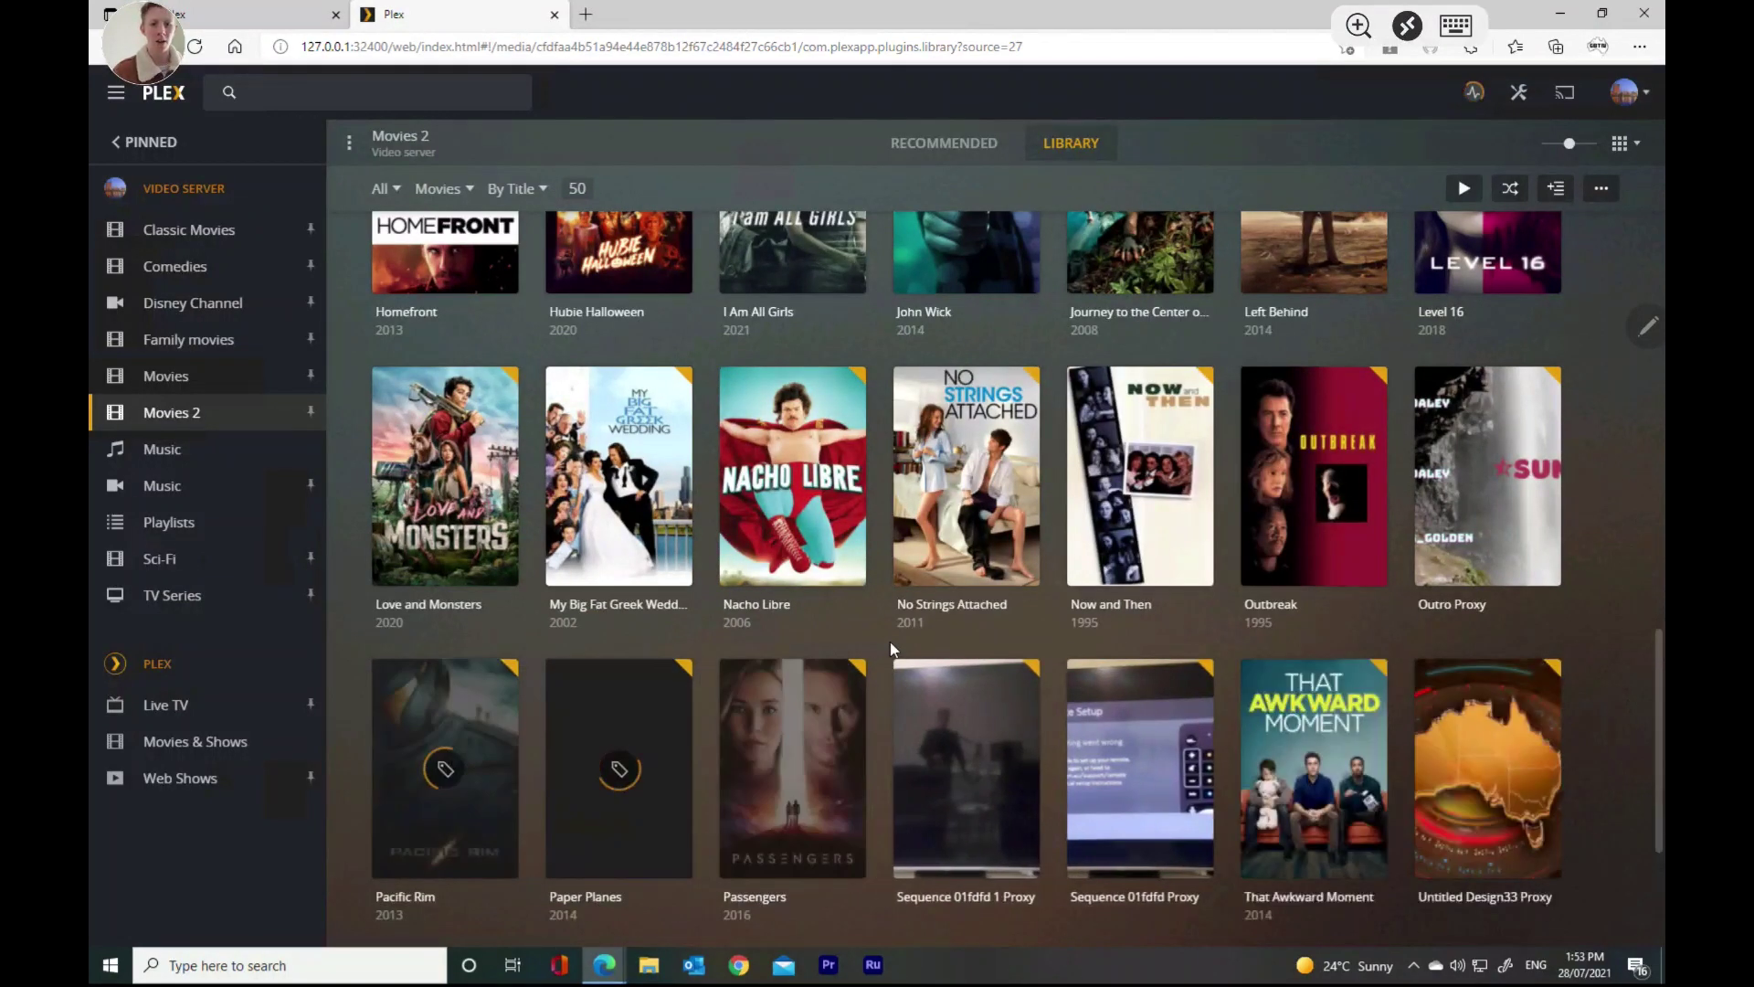
pyautogui.click(793, 493)
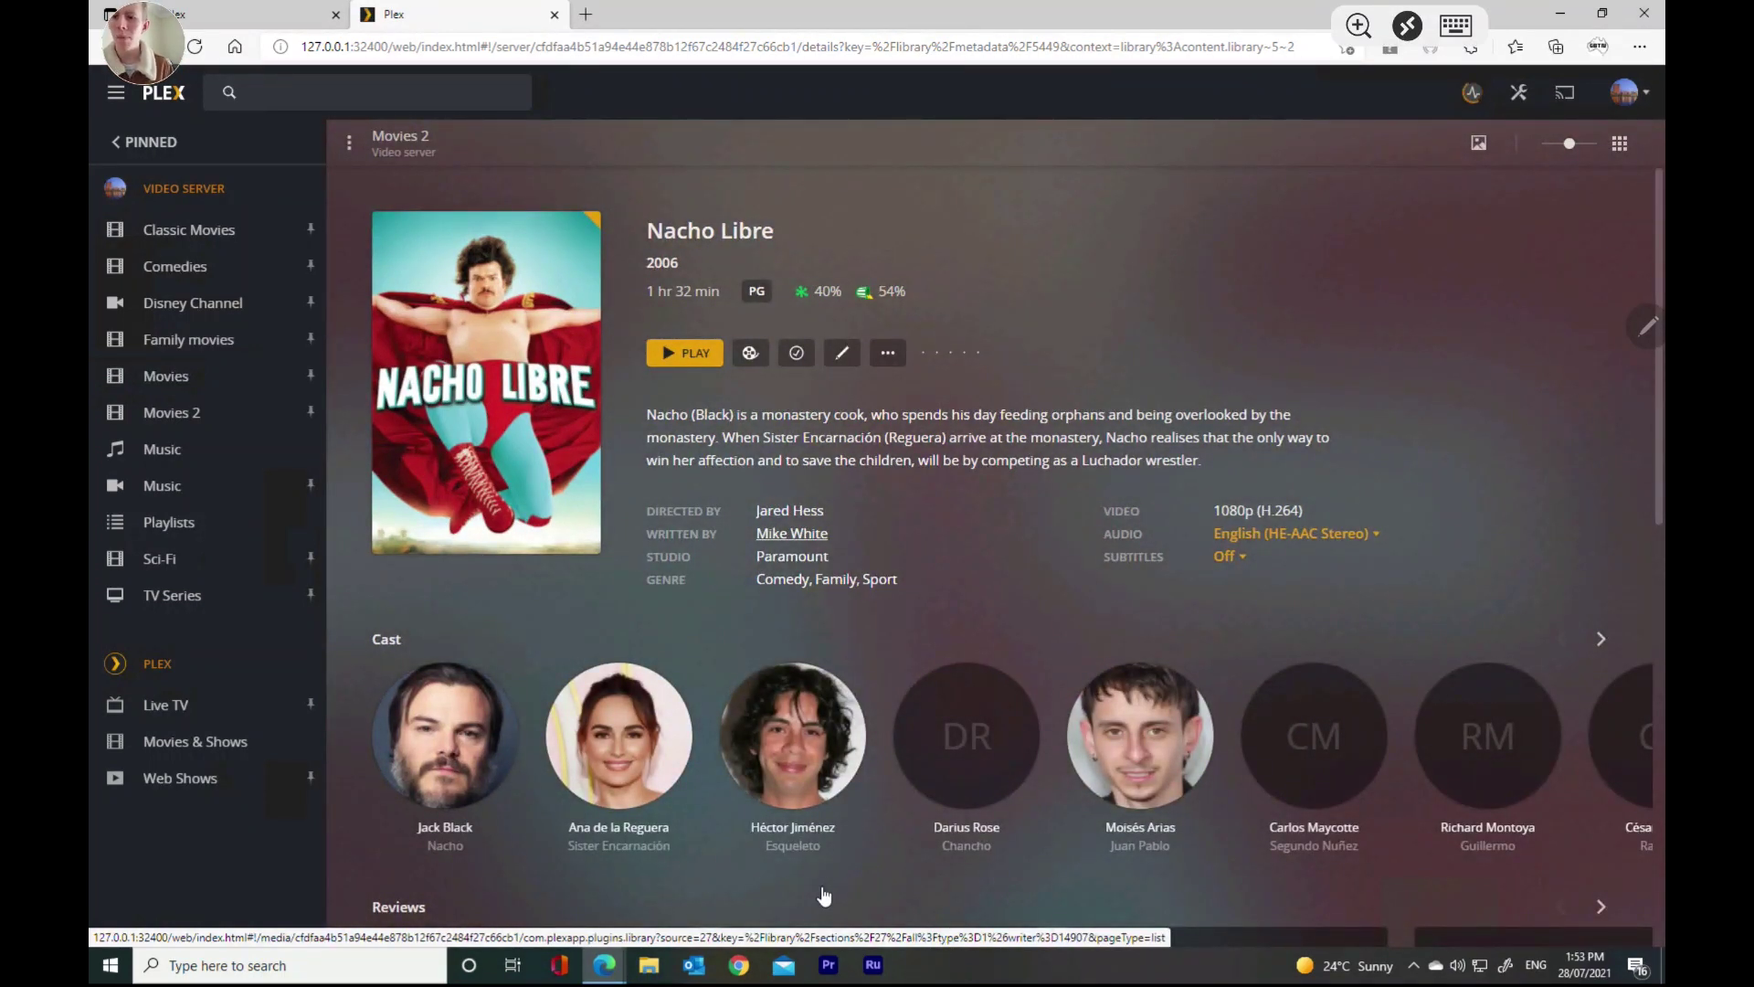
pyautogui.moveTo(313, 420)
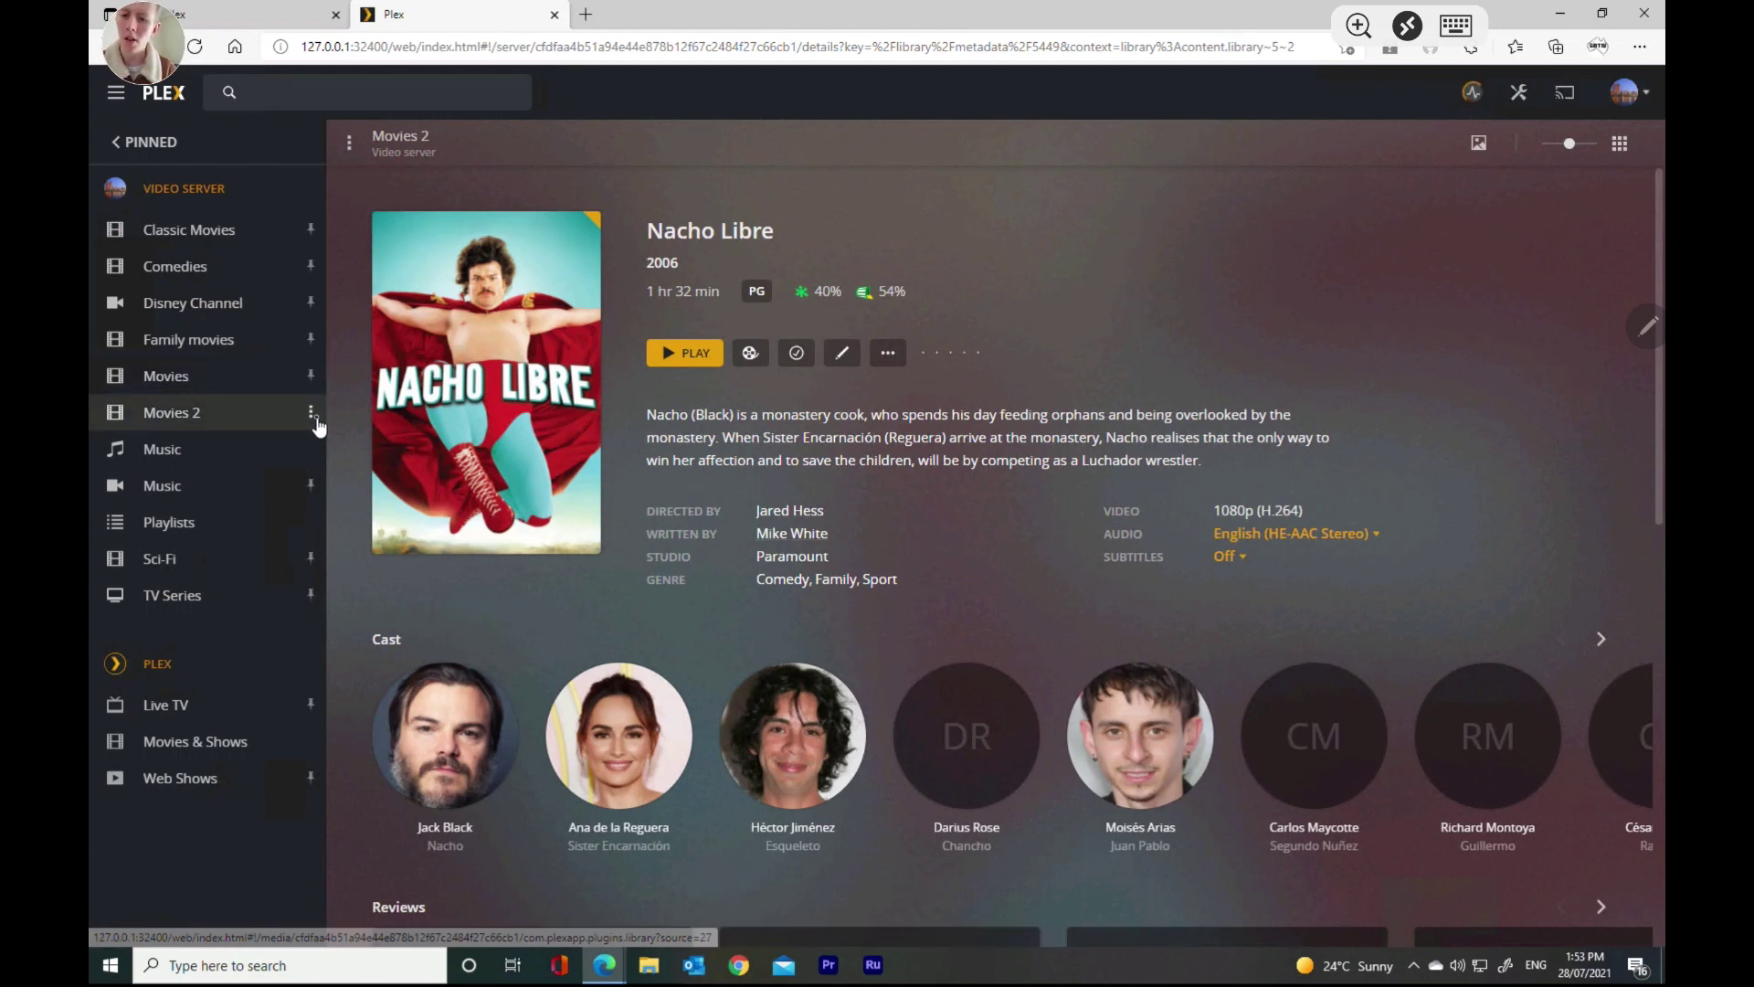
pyautogui.click(311, 412)
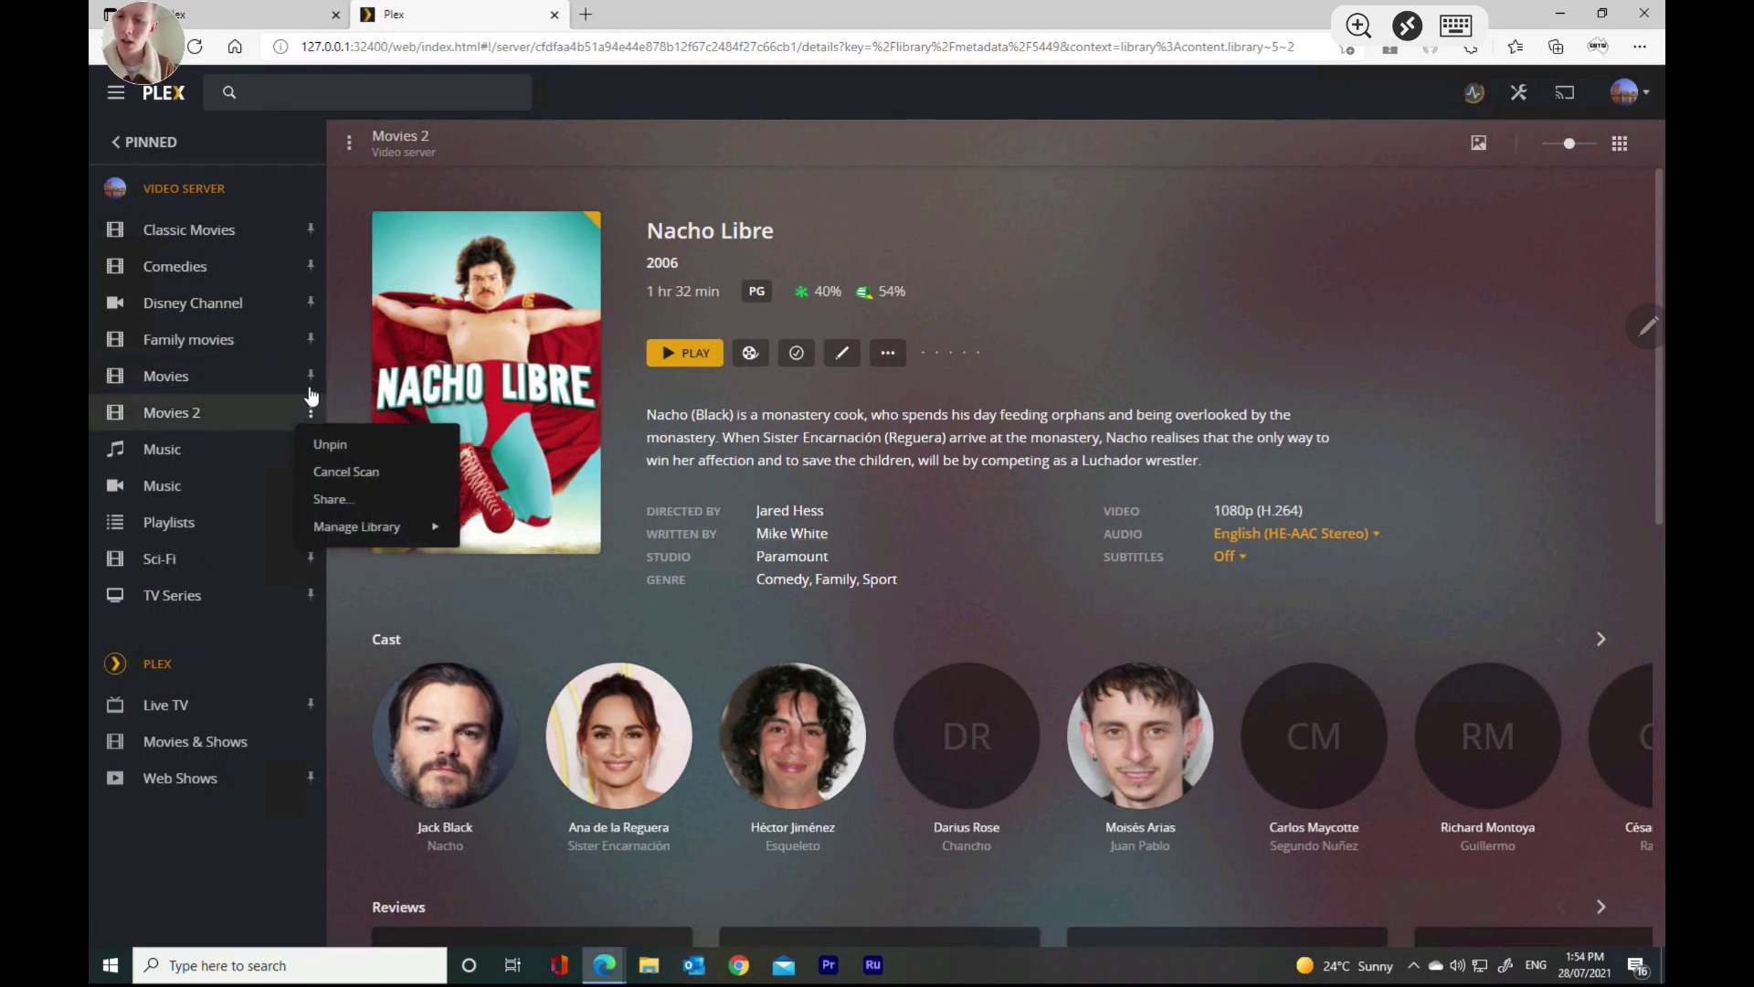
pyautogui.moveTo(389, 528)
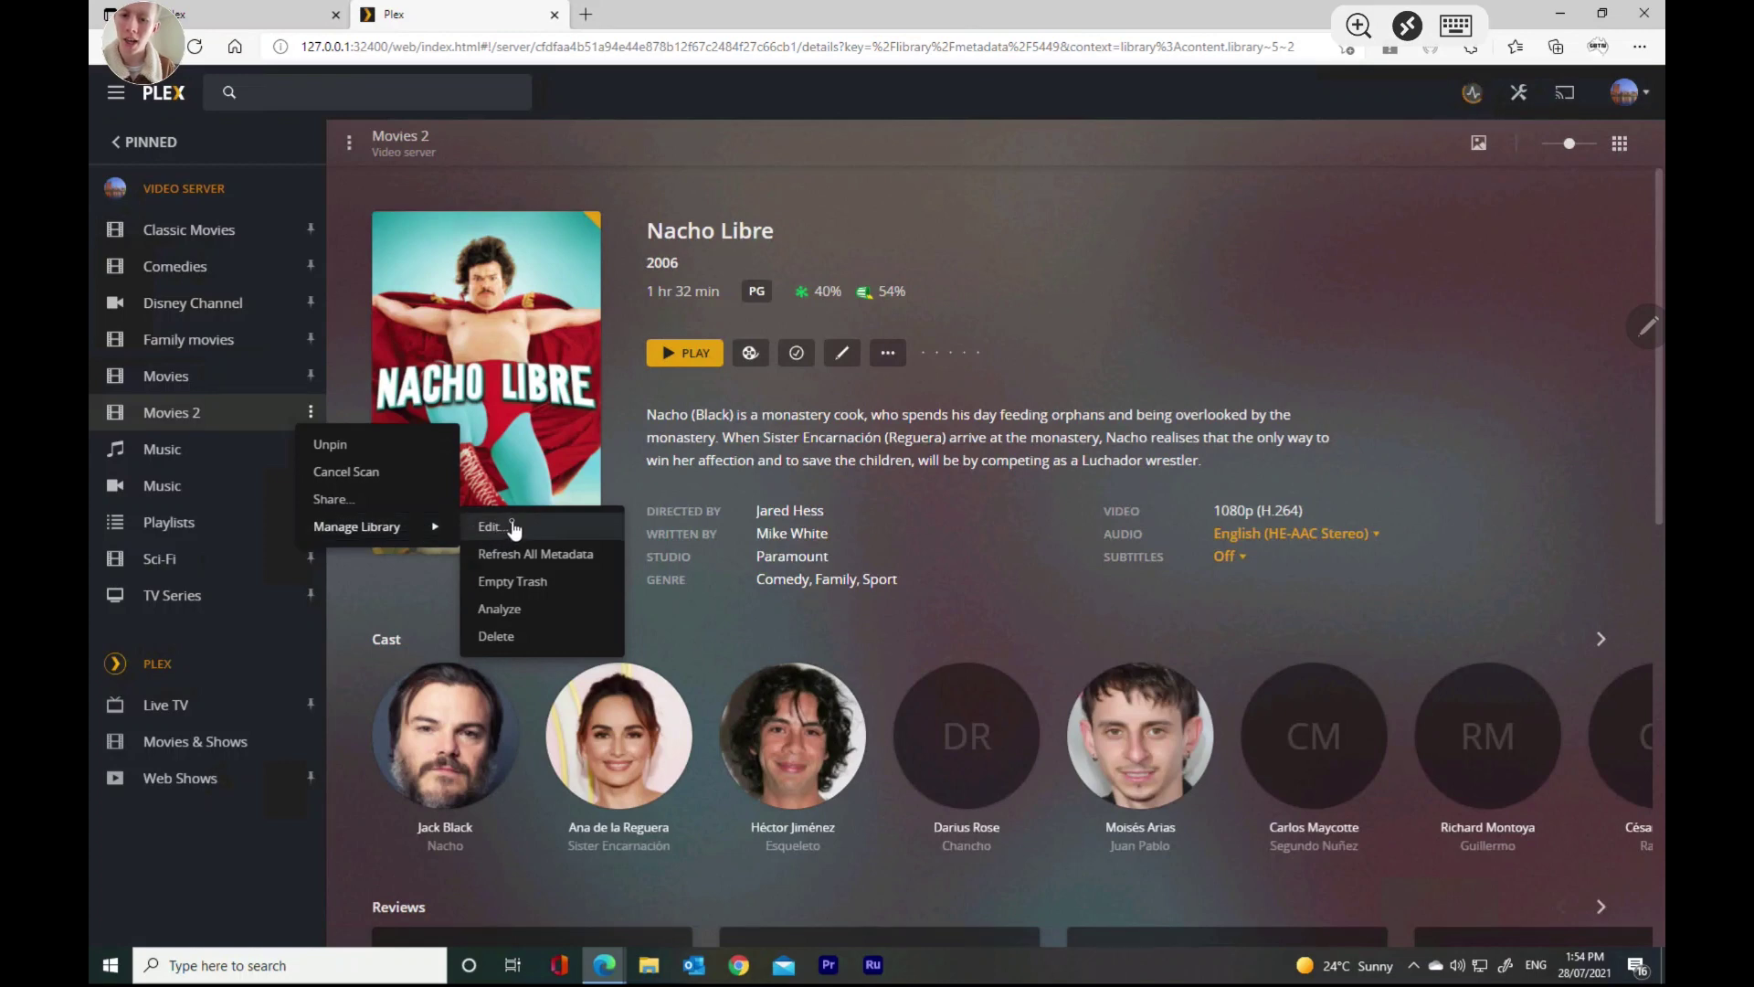
pyautogui.click(523, 528)
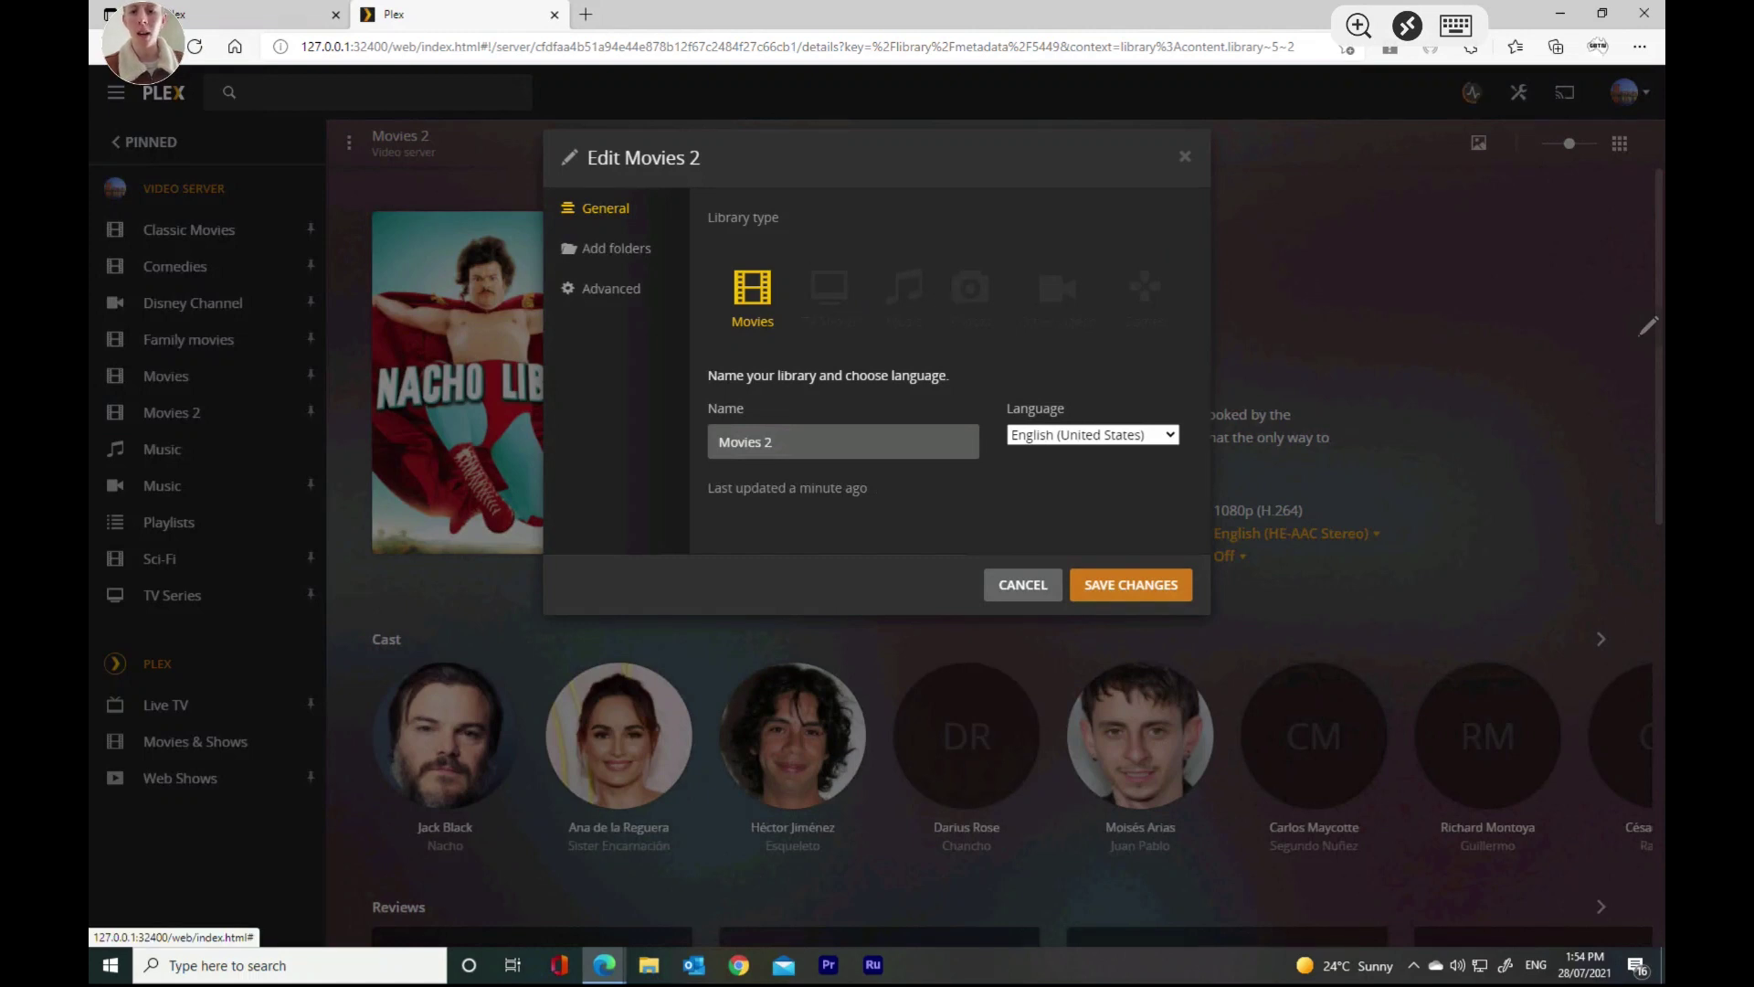
pyautogui.click(611, 288)
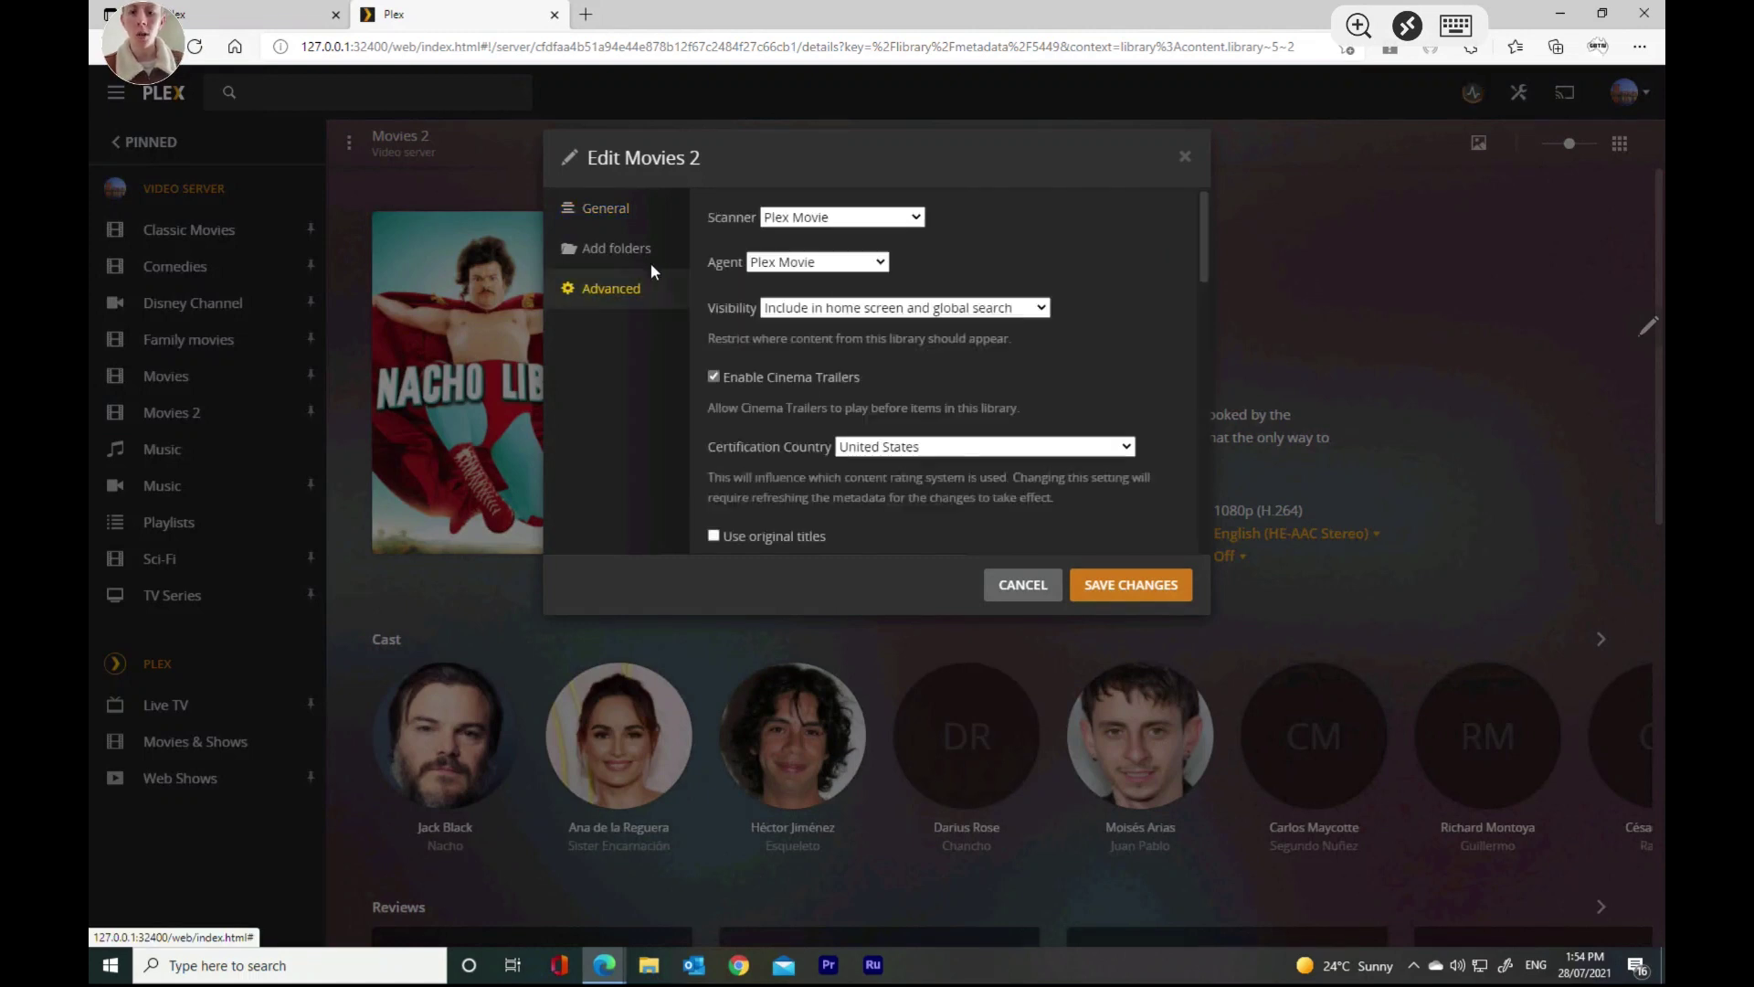
pyautogui.click(1200, 150)
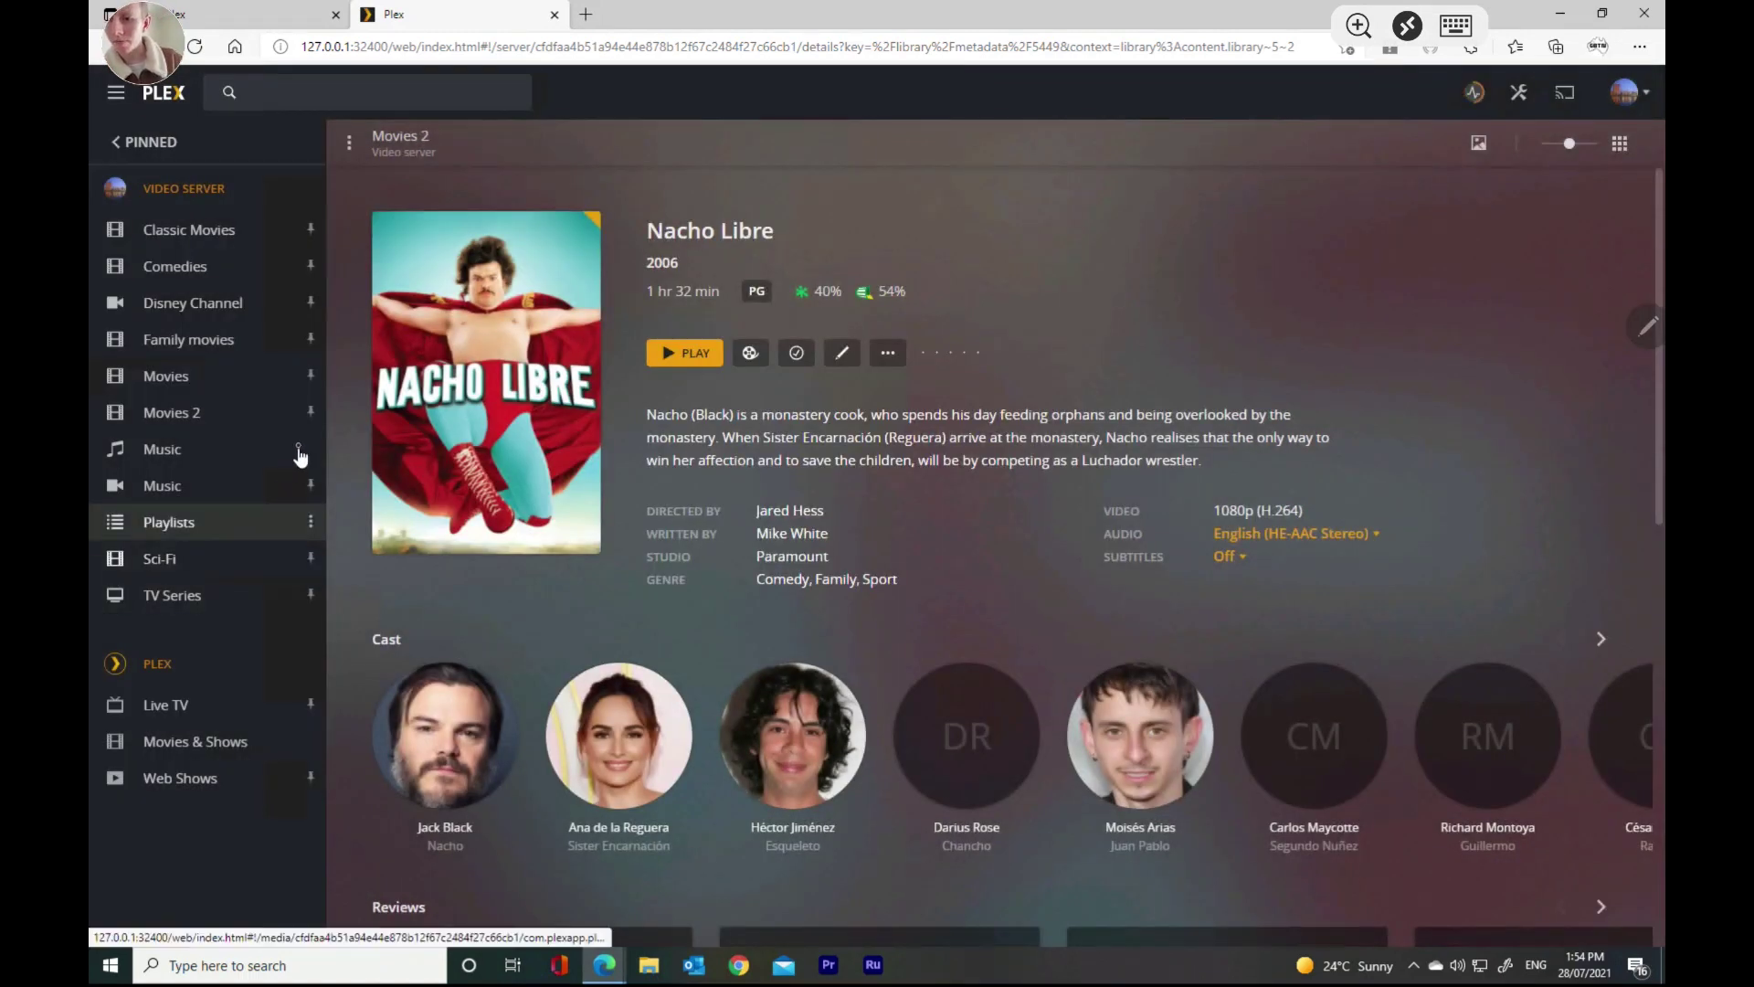
pyautogui.click(311, 413)
pyautogui.click(311, 413)
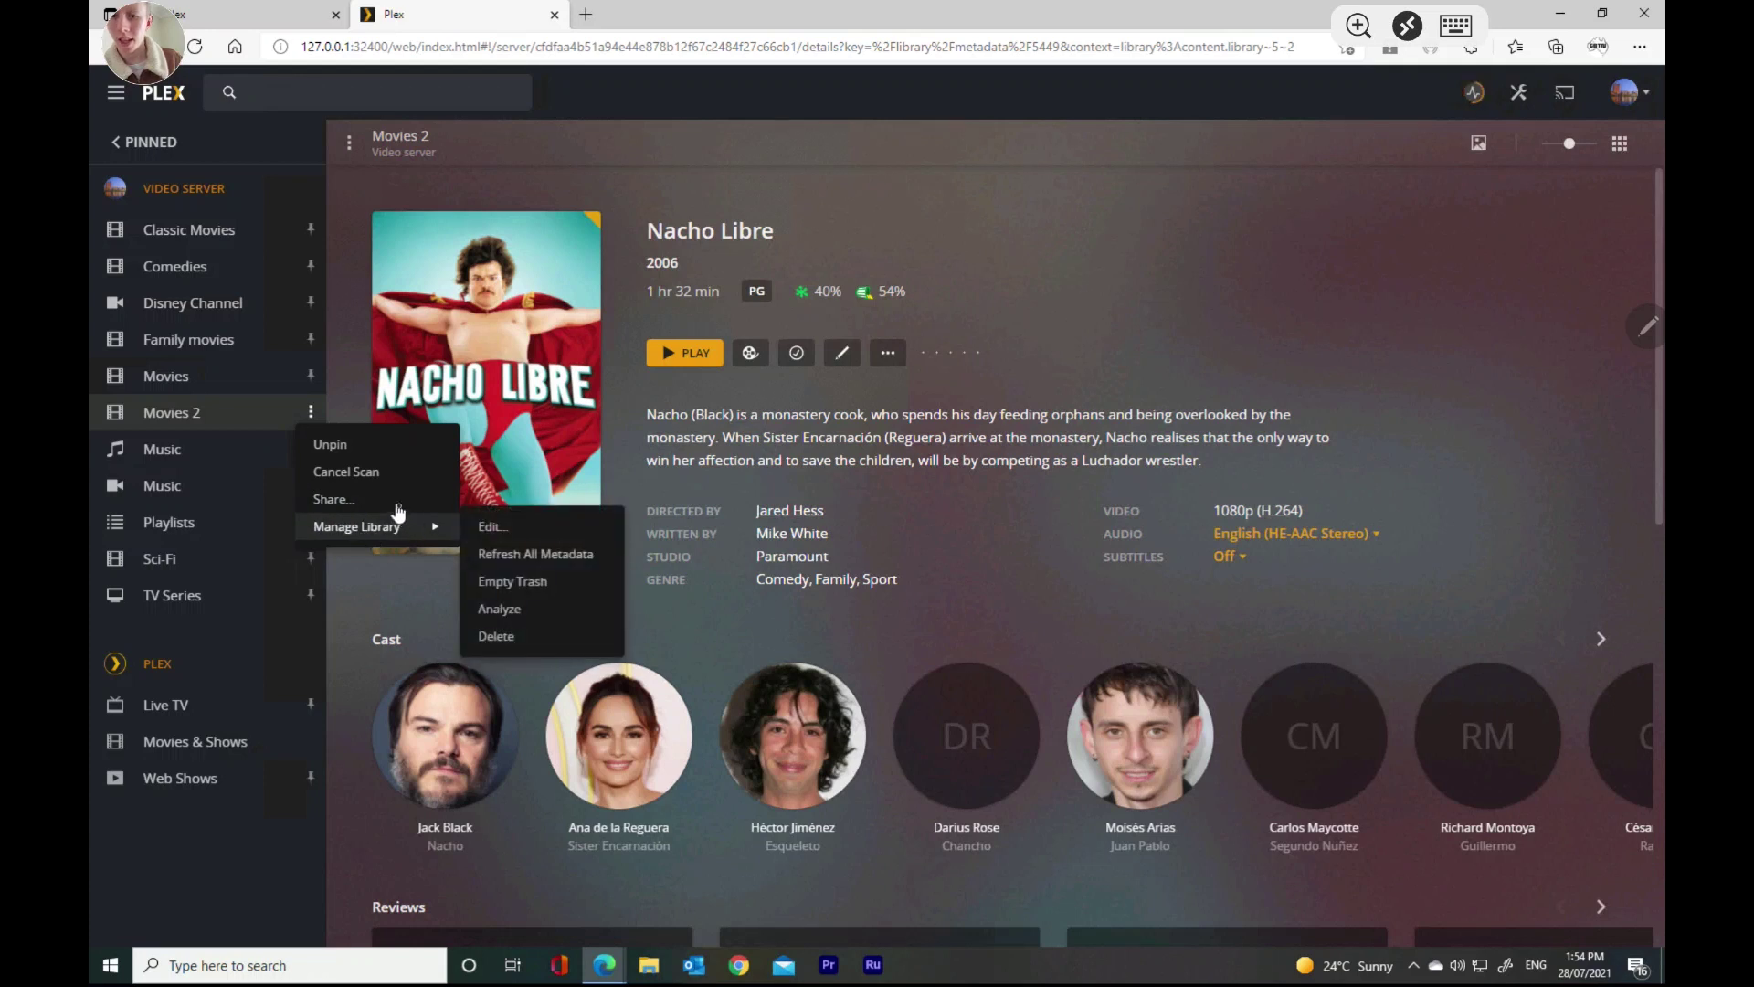
pyautogui.moveTo(402, 526)
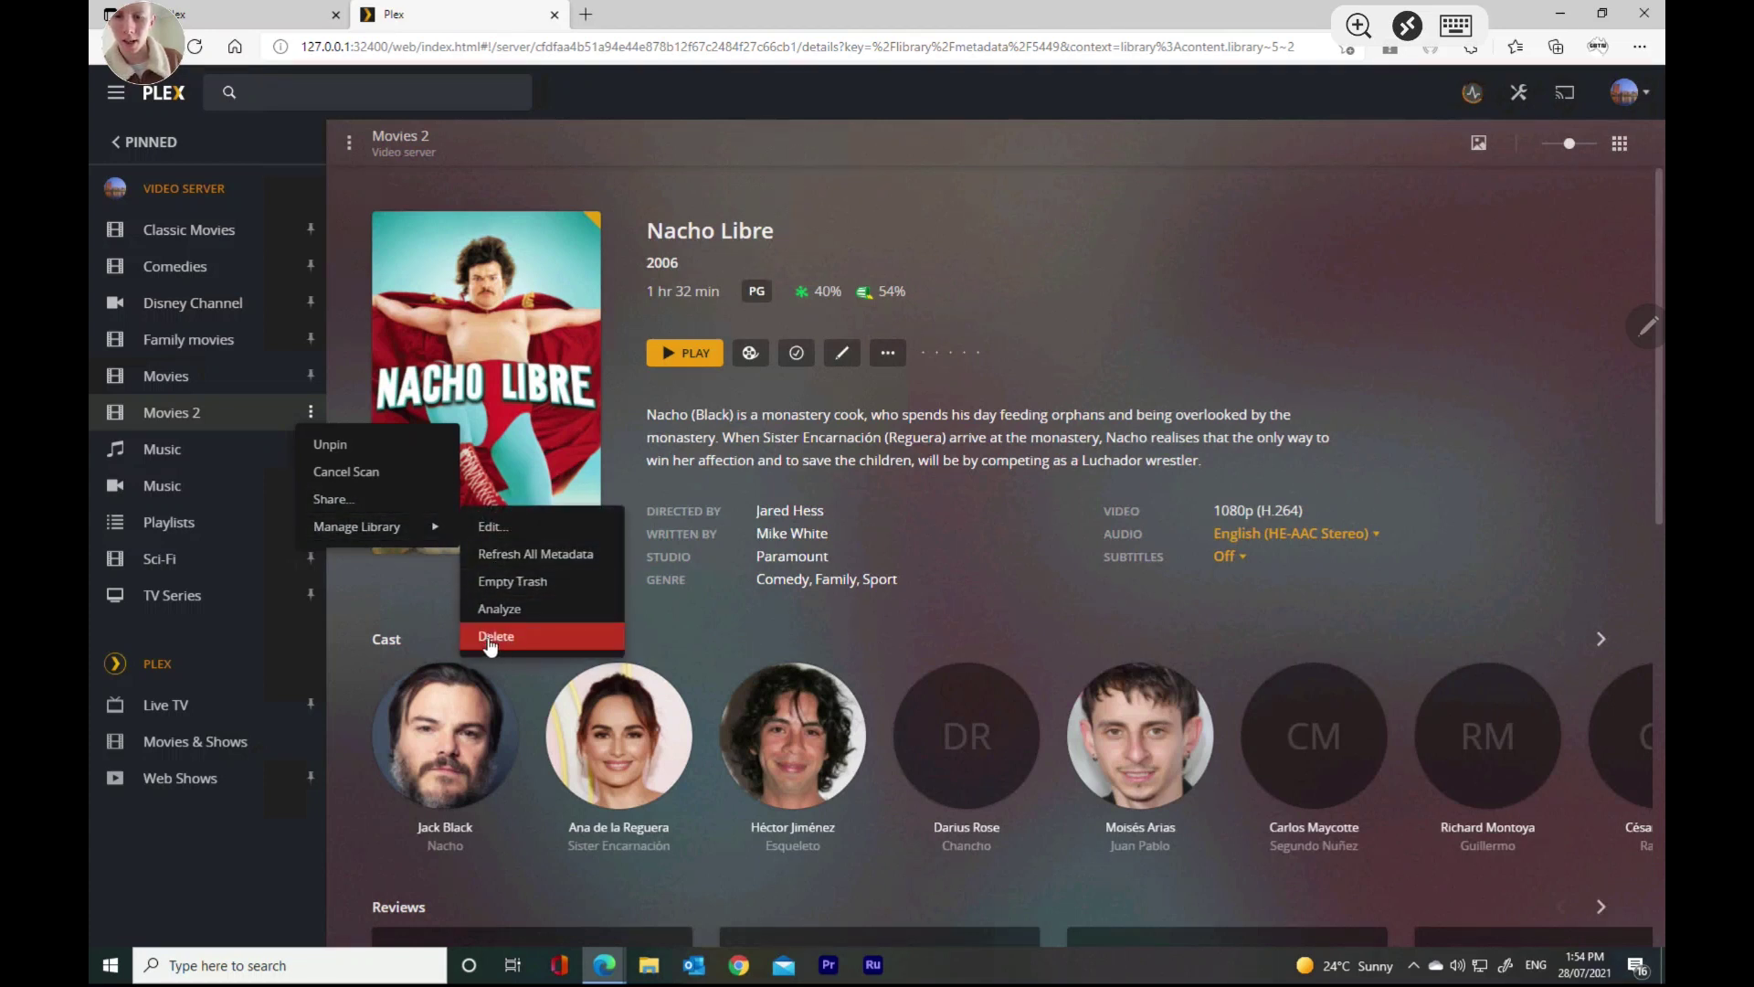
pyautogui.click(531, 635)
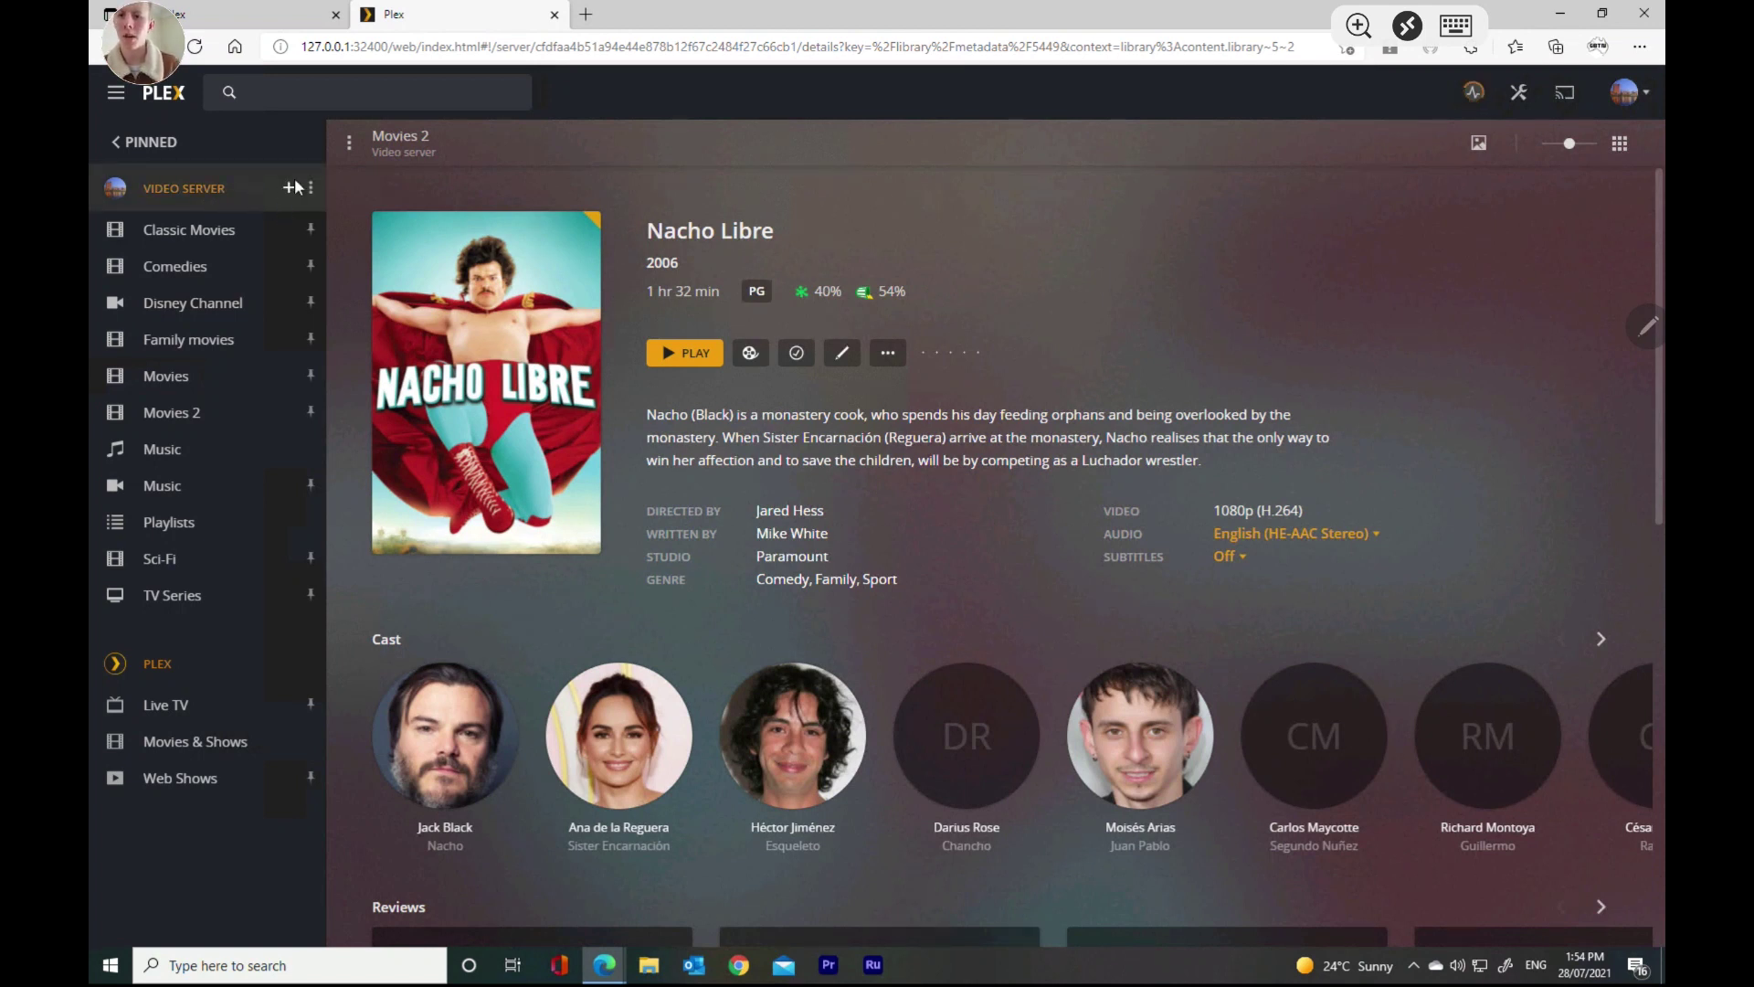
# Create a TV Shows library on the VIDEO SERVER with drive F:\ as its folder.
pyautogui.click(294, 177)
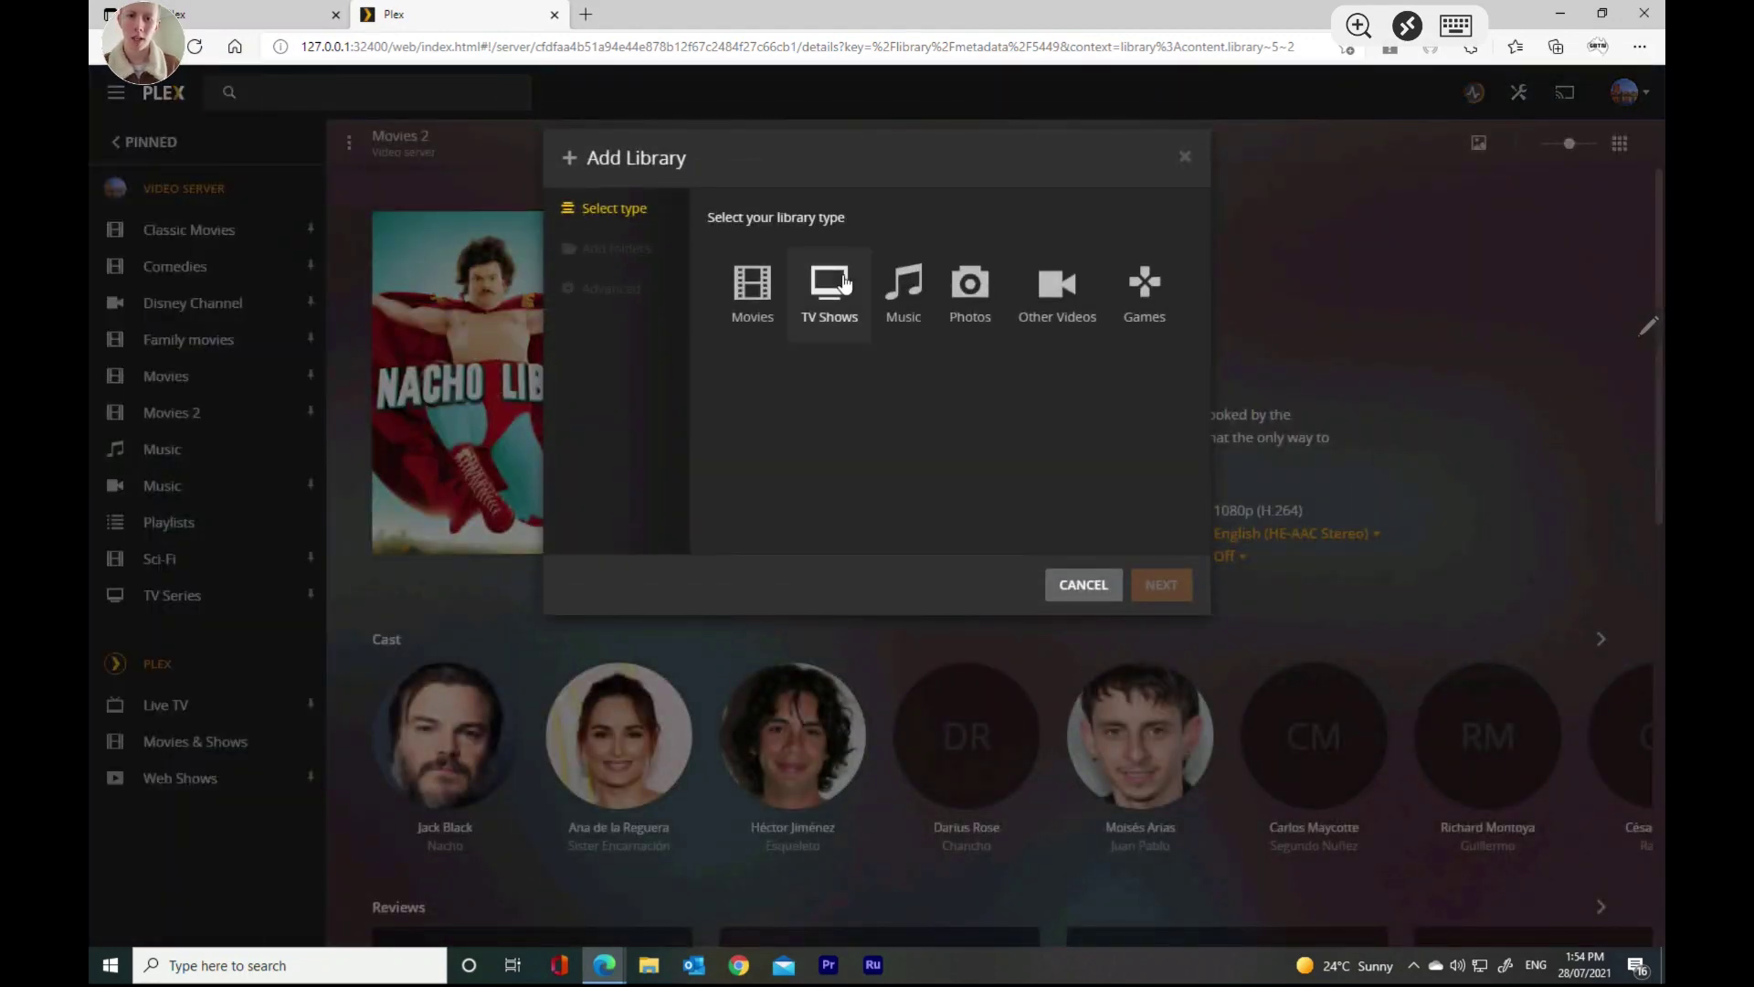
pyautogui.click(845, 284)
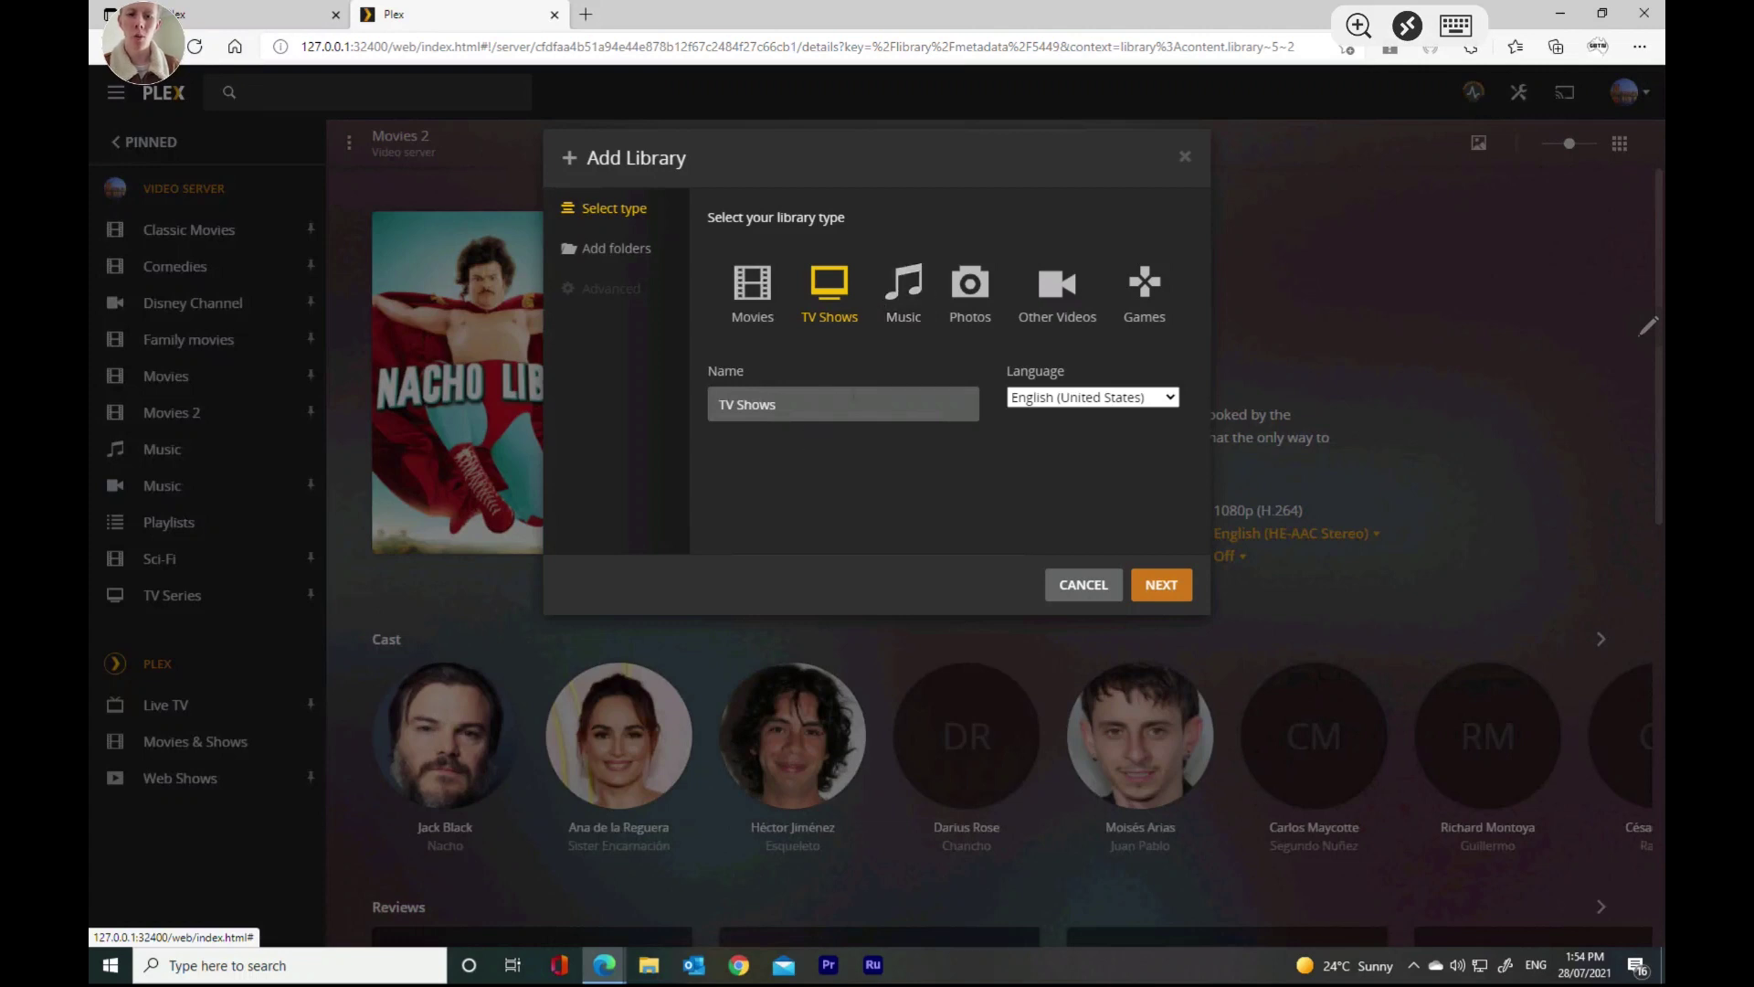
pyautogui.click(775, 418)
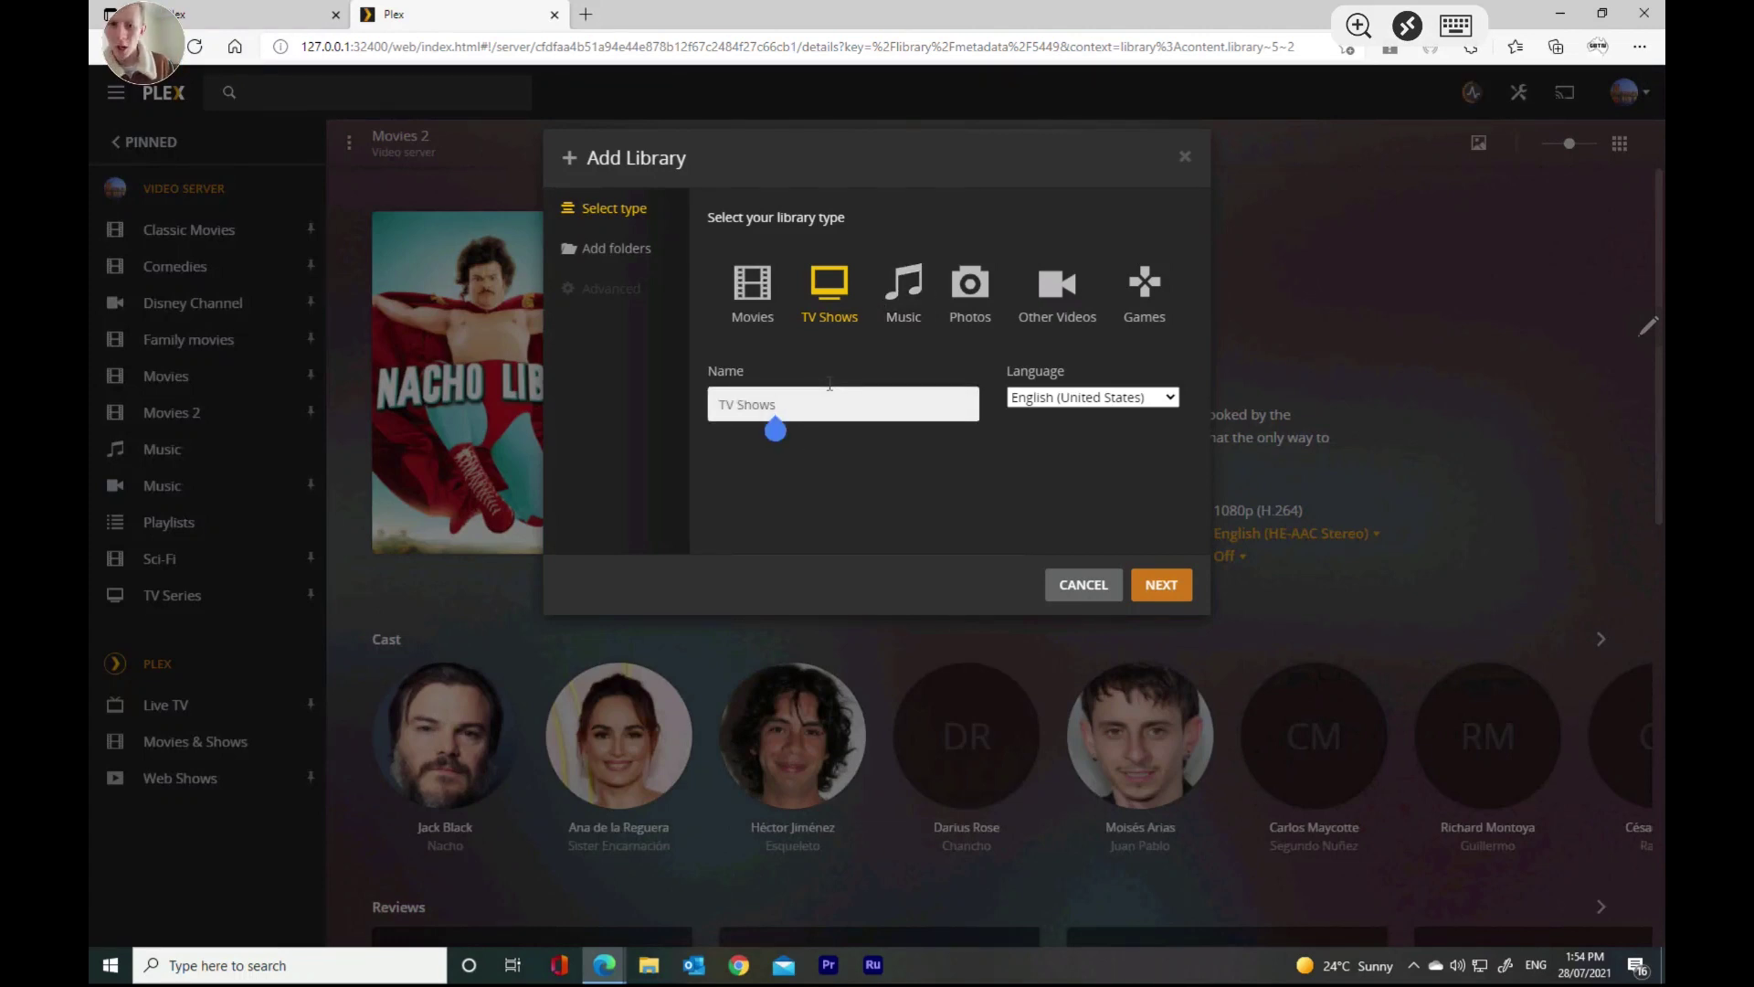
pyautogui.click(1171, 594)
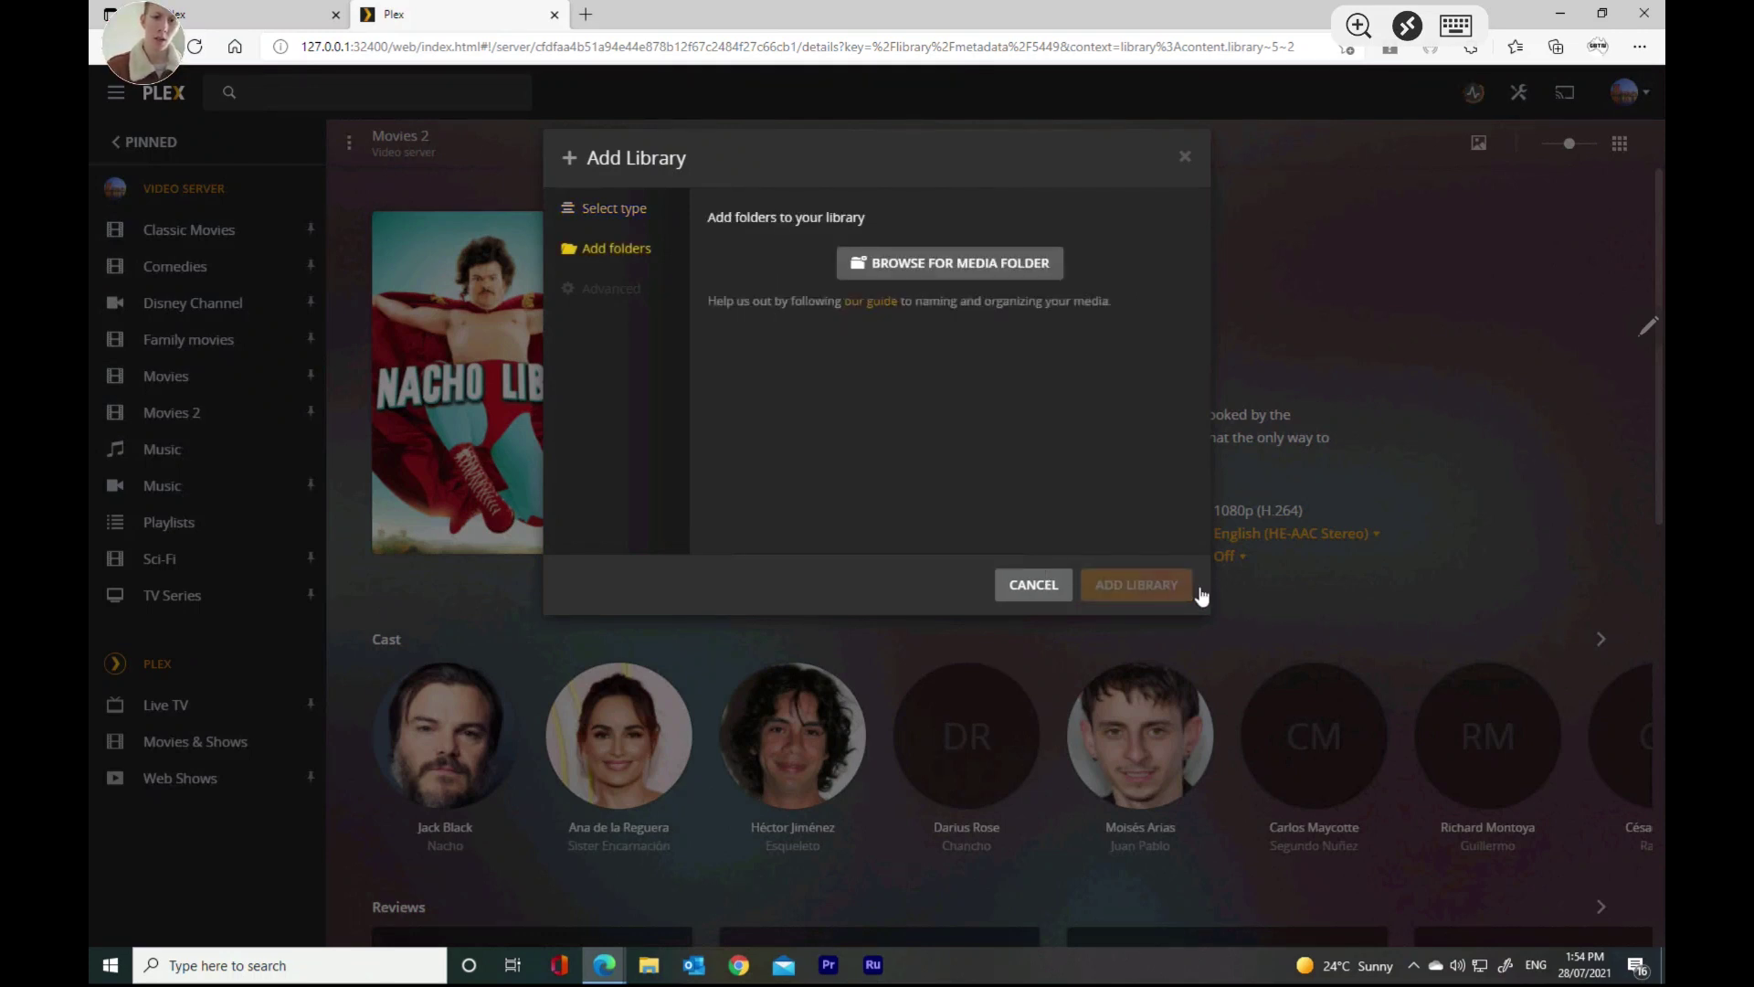
pyautogui.click(925, 261)
pyautogui.click(693, 406)
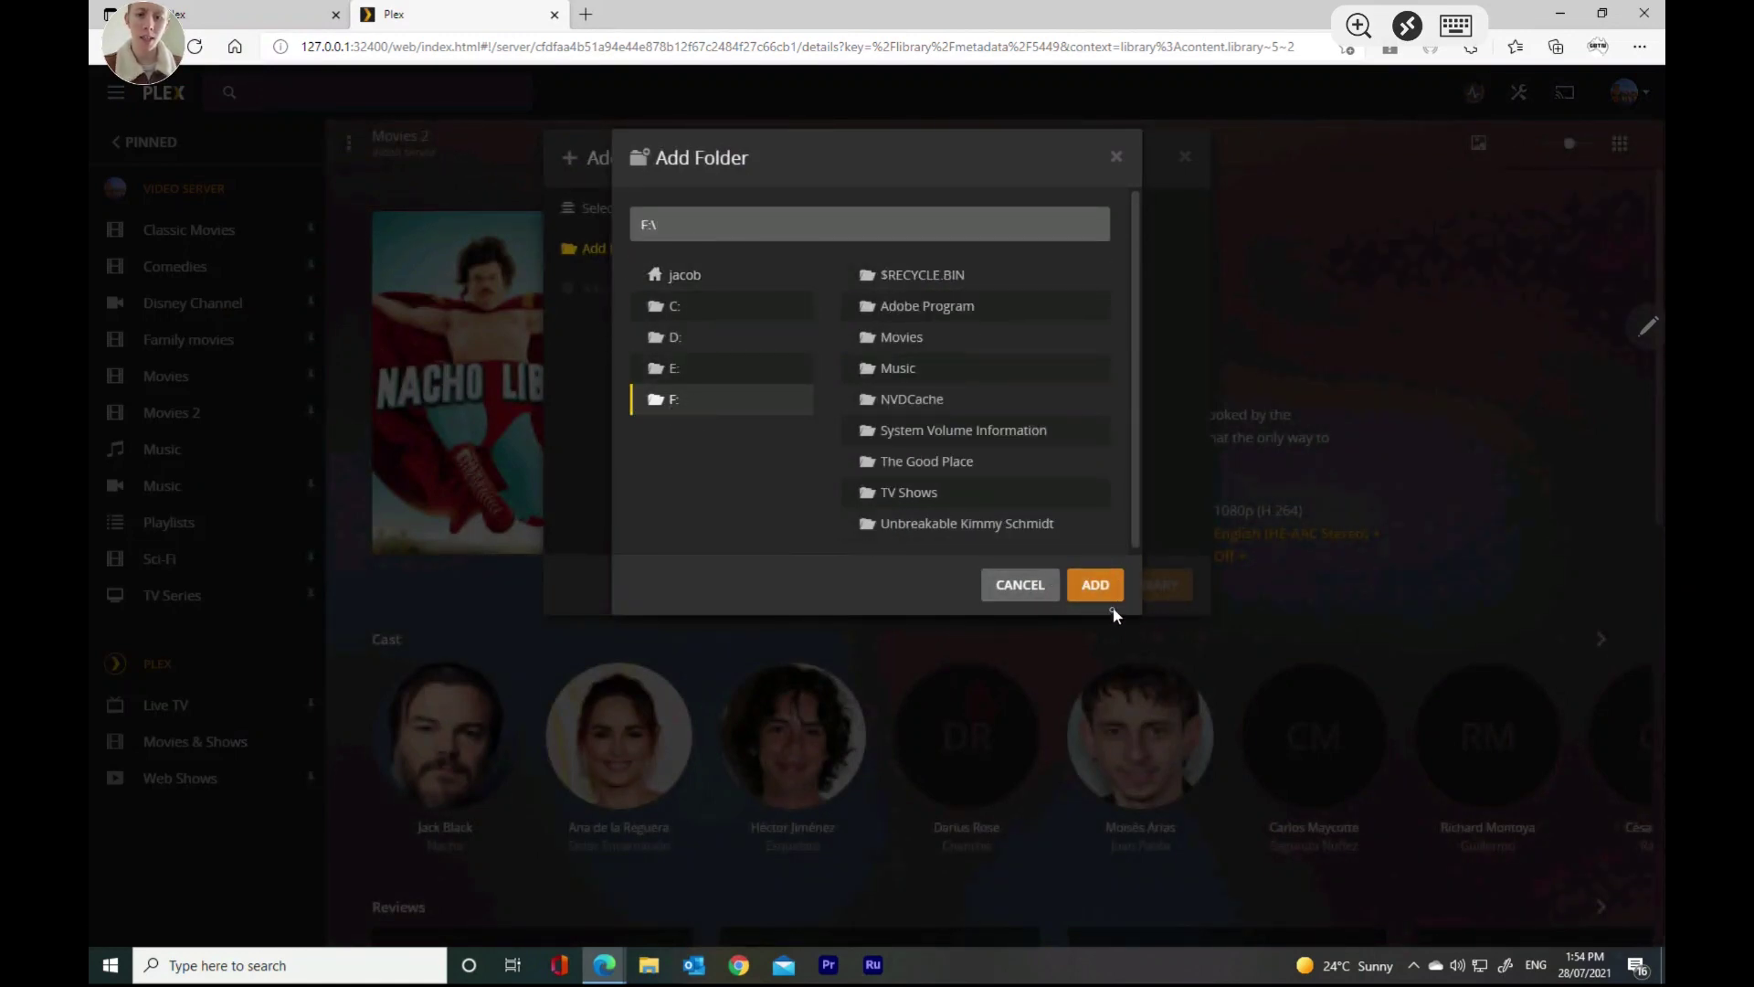
pyautogui.click(1096, 586)
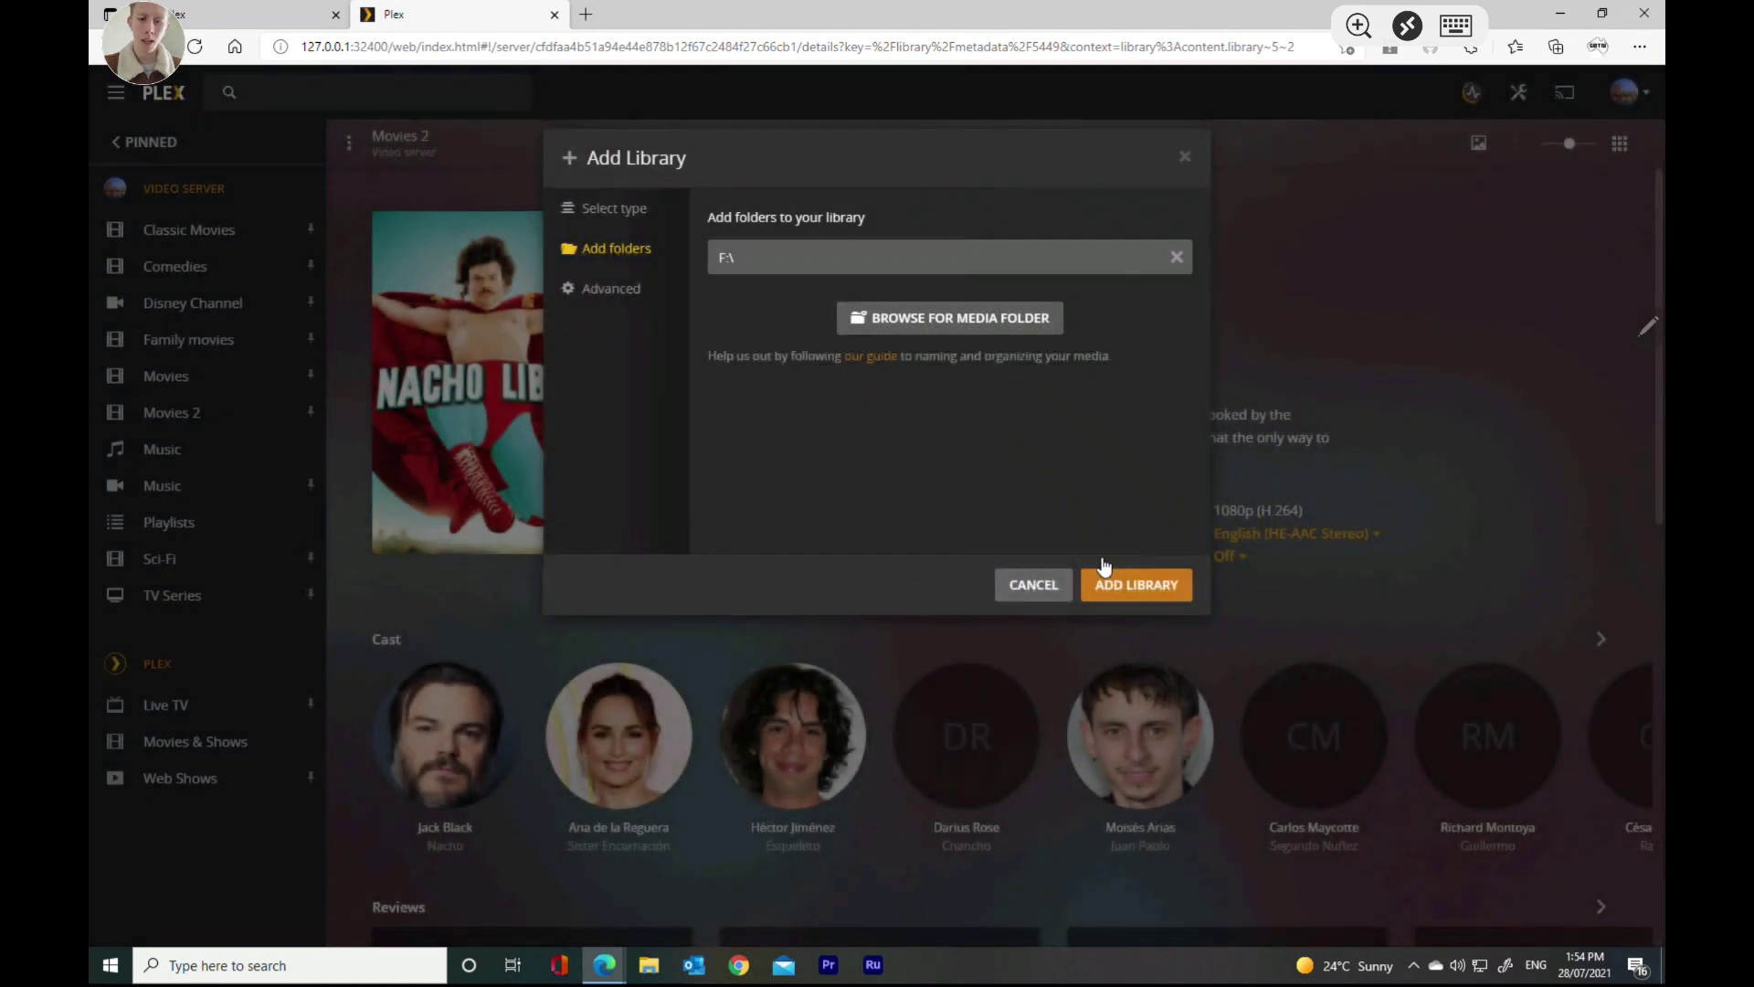
pyautogui.click(1157, 585)
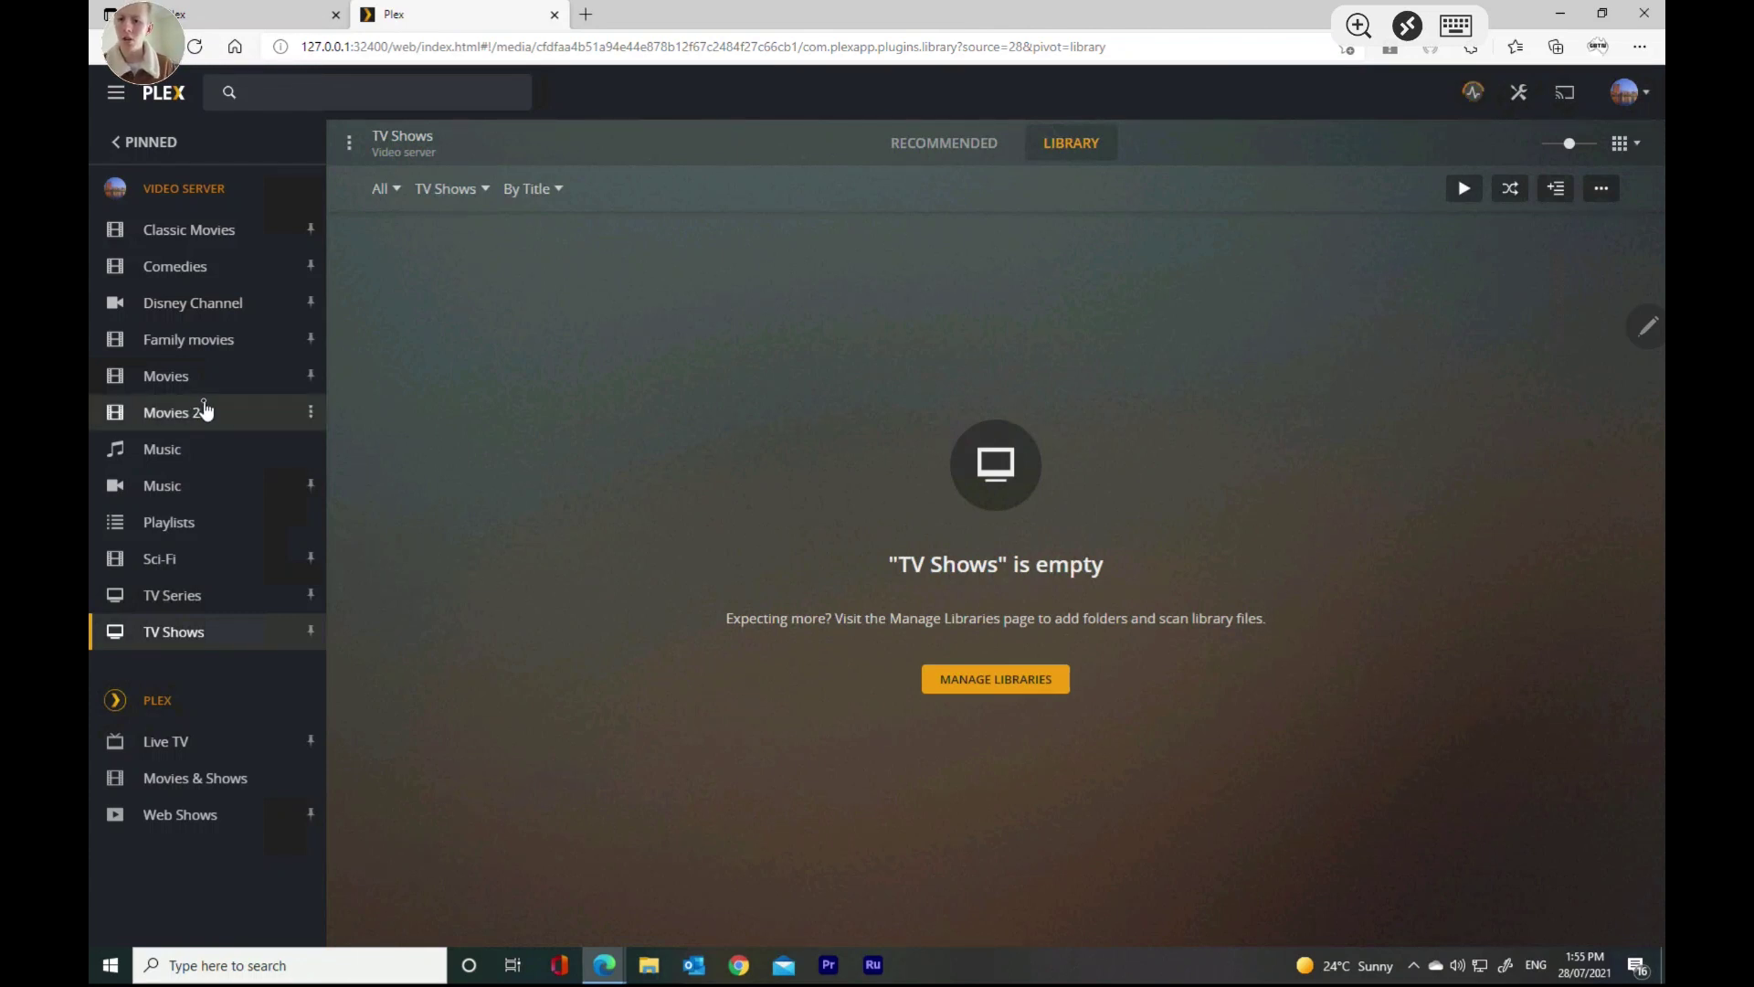
# Switch to the Movies 2 library, now grown to 149 movies.
pyautogui.click(315, 417)
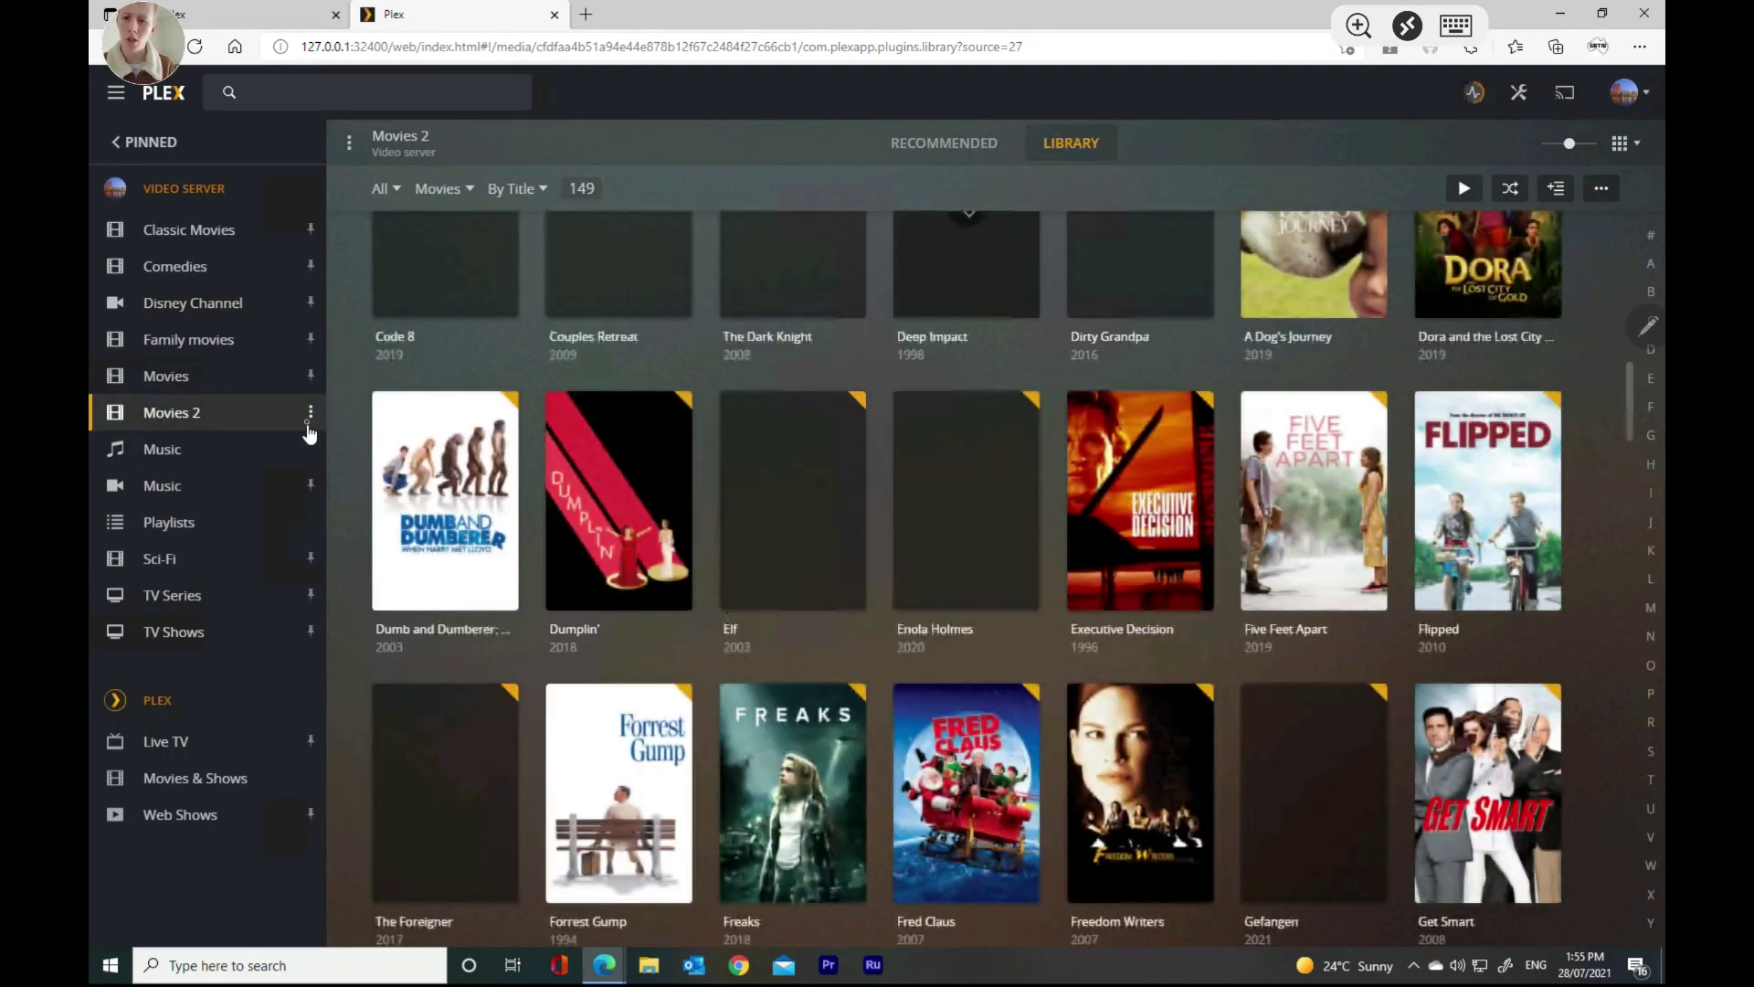
pyautogui.click(312, 413)
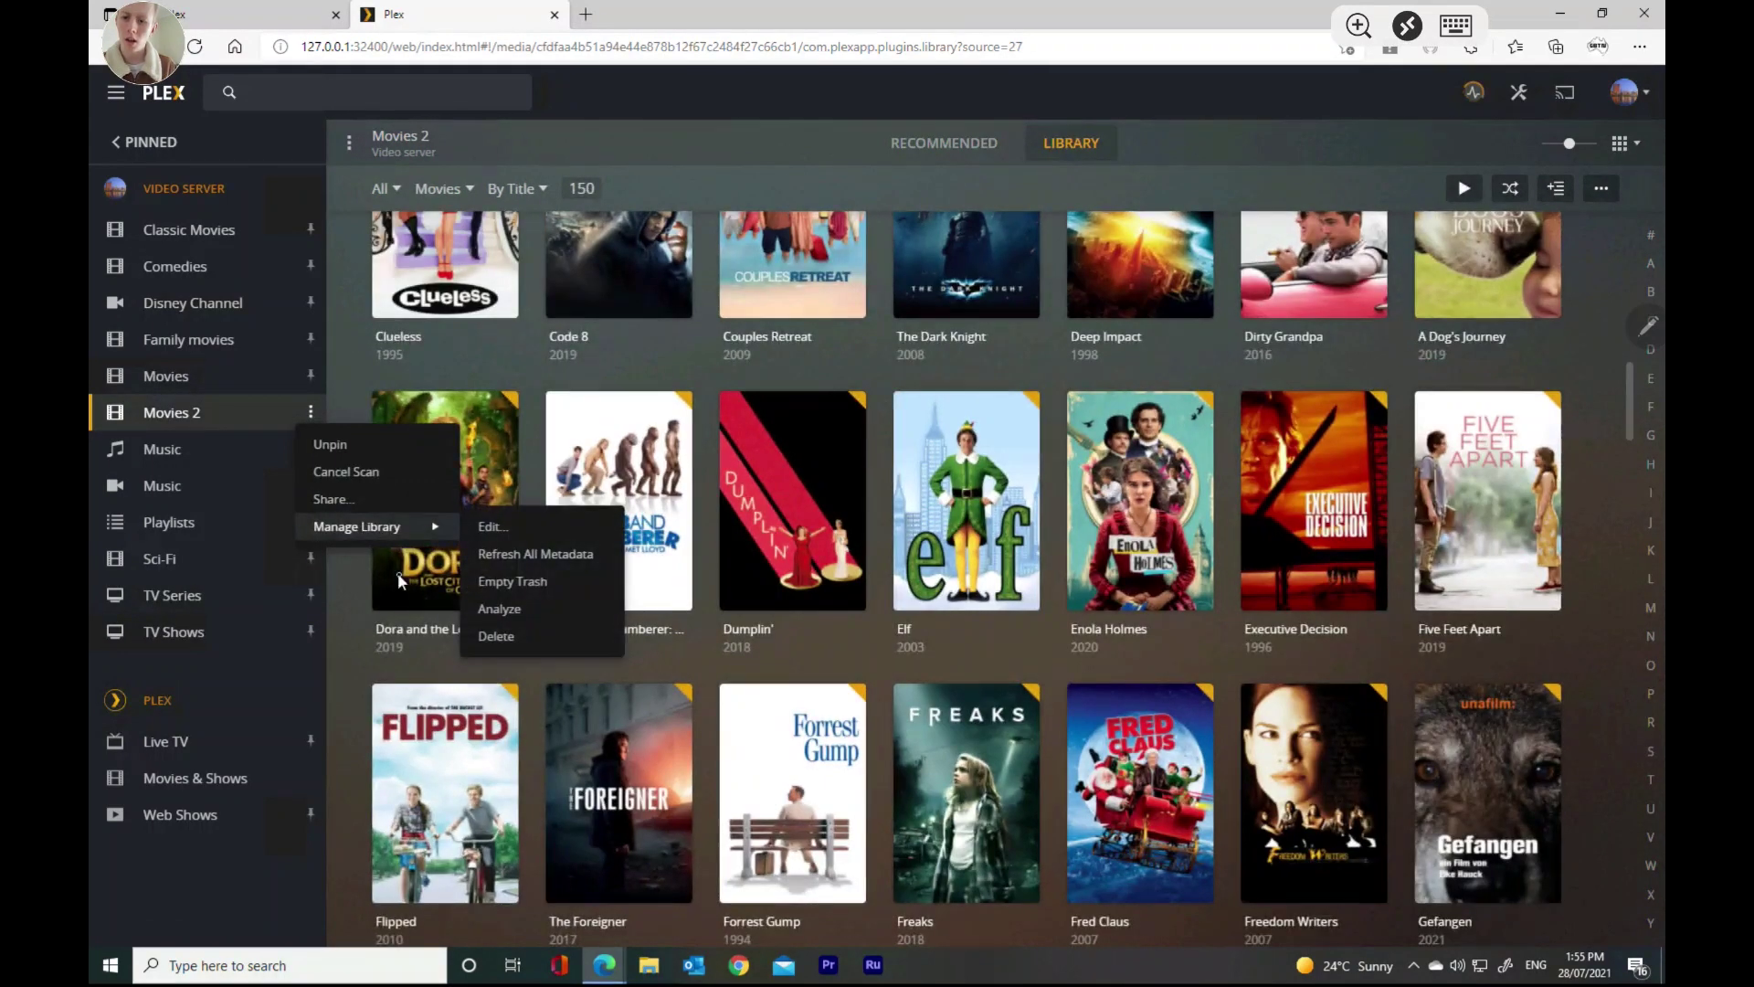
pyautogui.moveTo(380, 534)
pyautogui.click(537, 638)
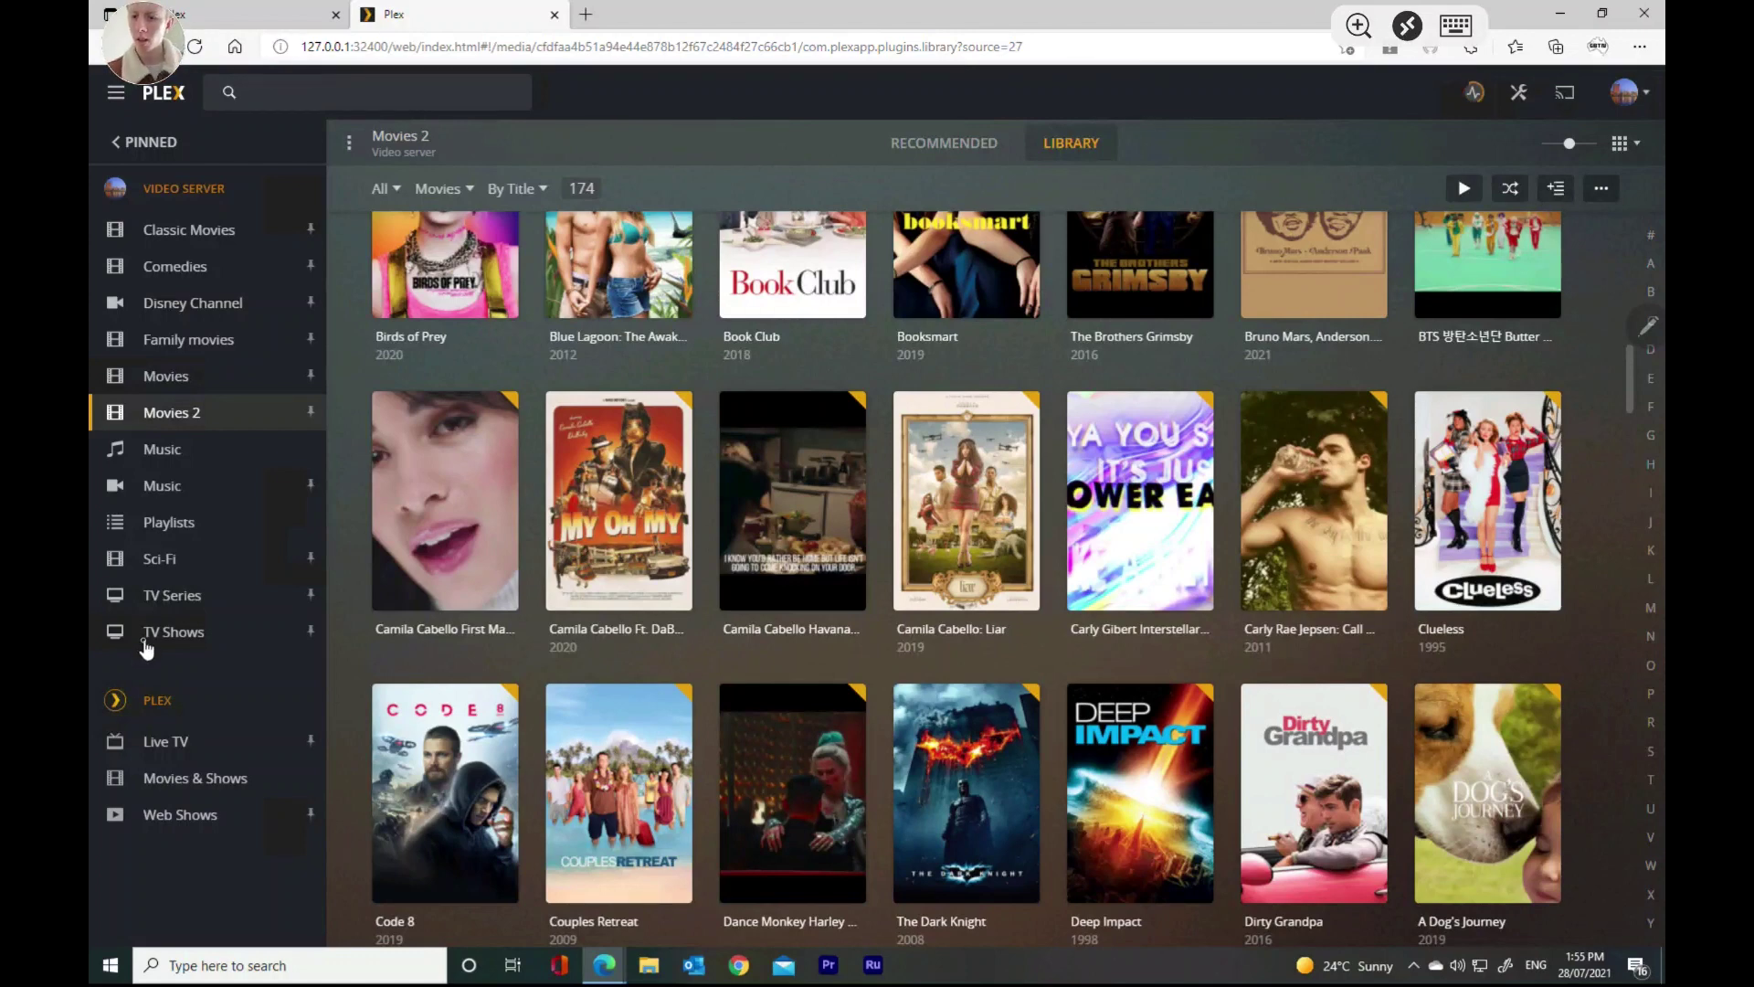
# Return to the TV Shows library and check the server's scanning activity.
pyautogui.click(182, 629)
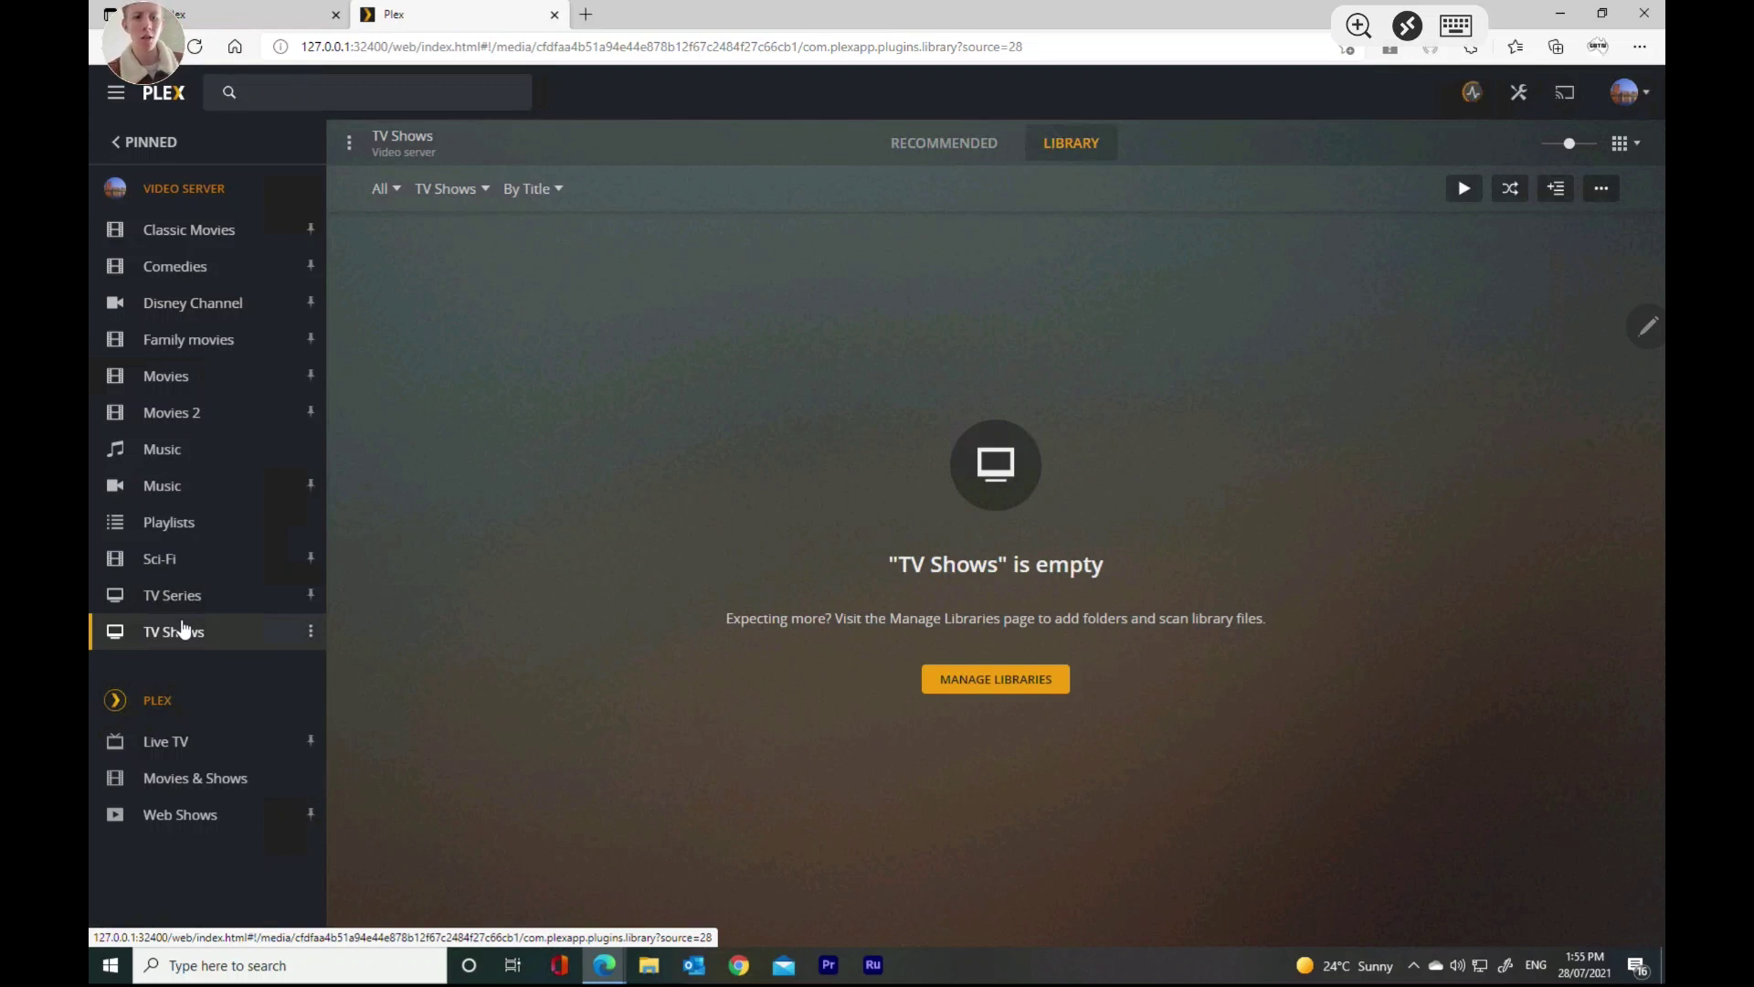
pyautogui.click(1471, 95)
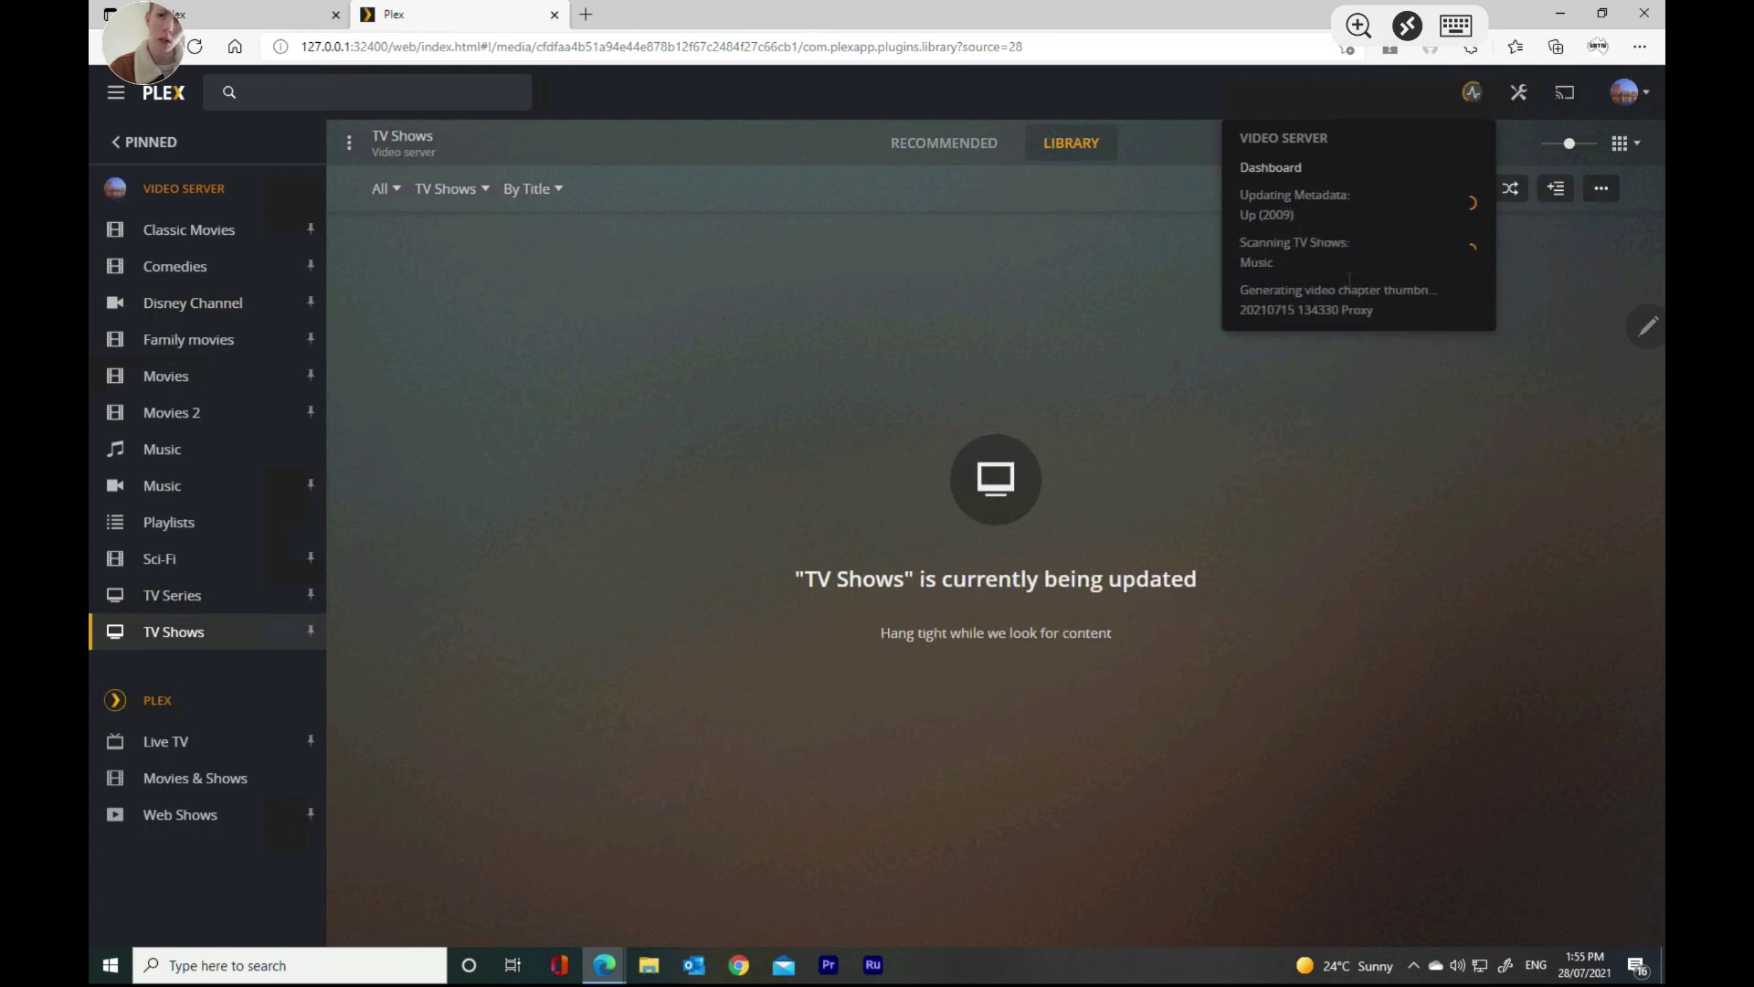
# Show the TV Shows library's Recommended view and wait for The Good Place to appear.
pyautogui.click(921, 142)
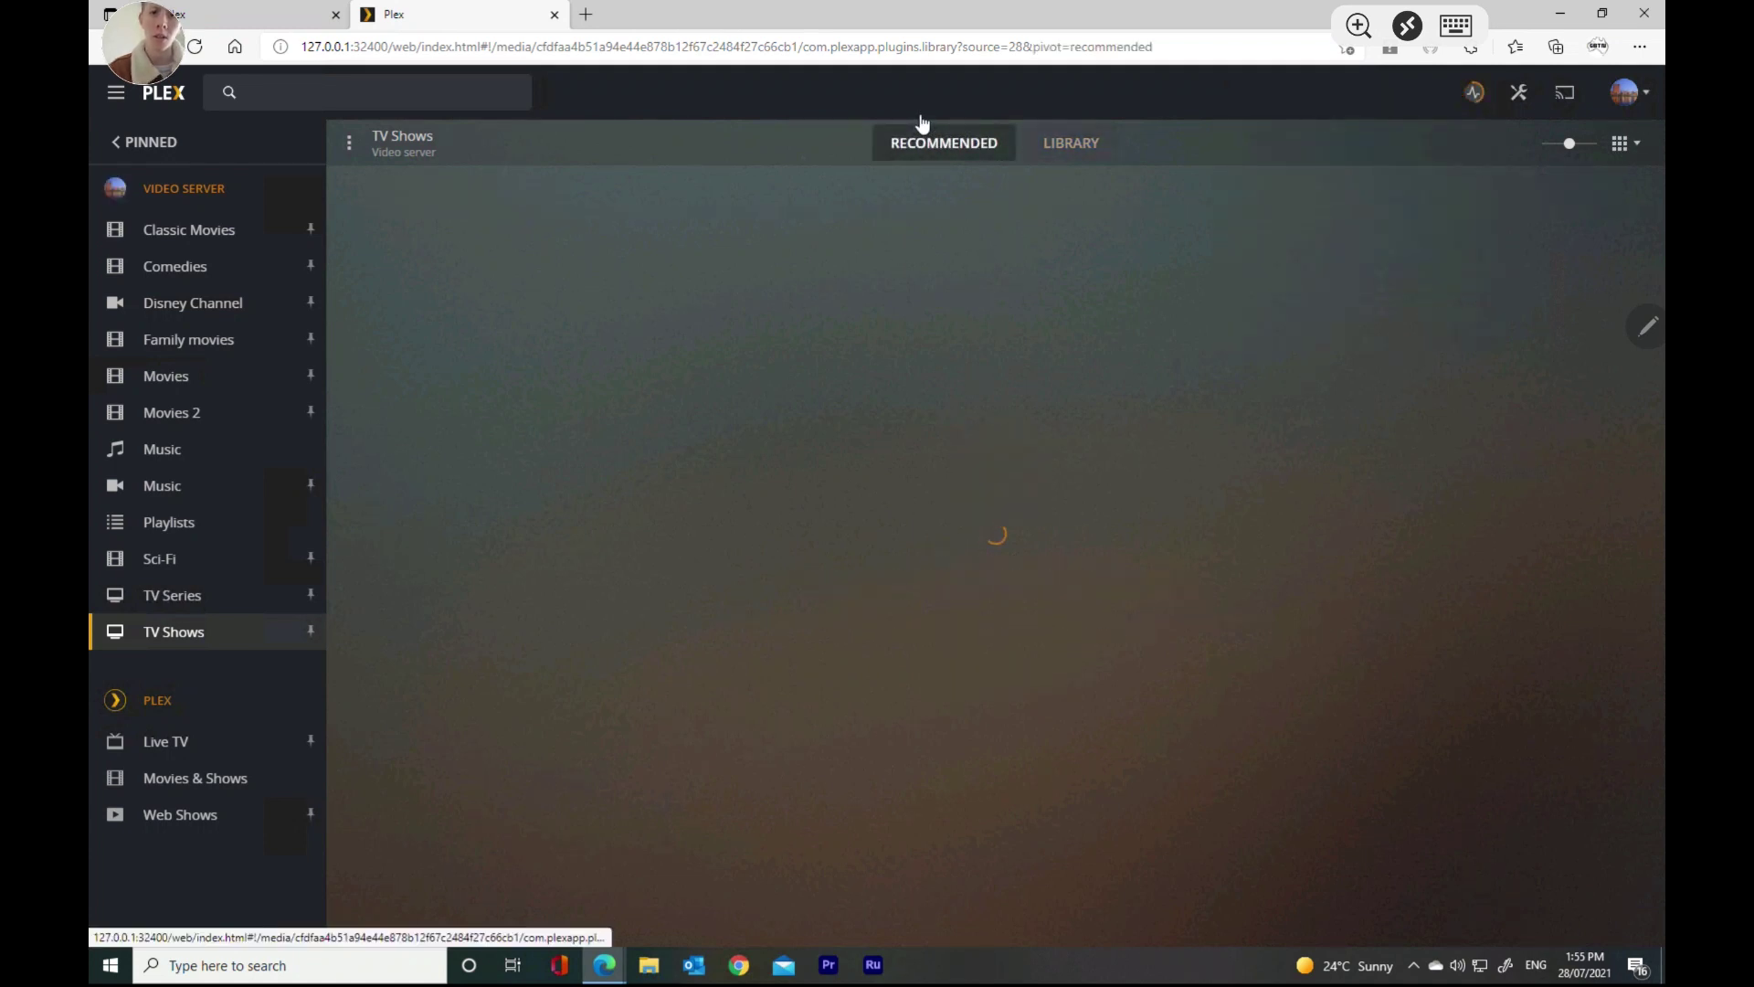